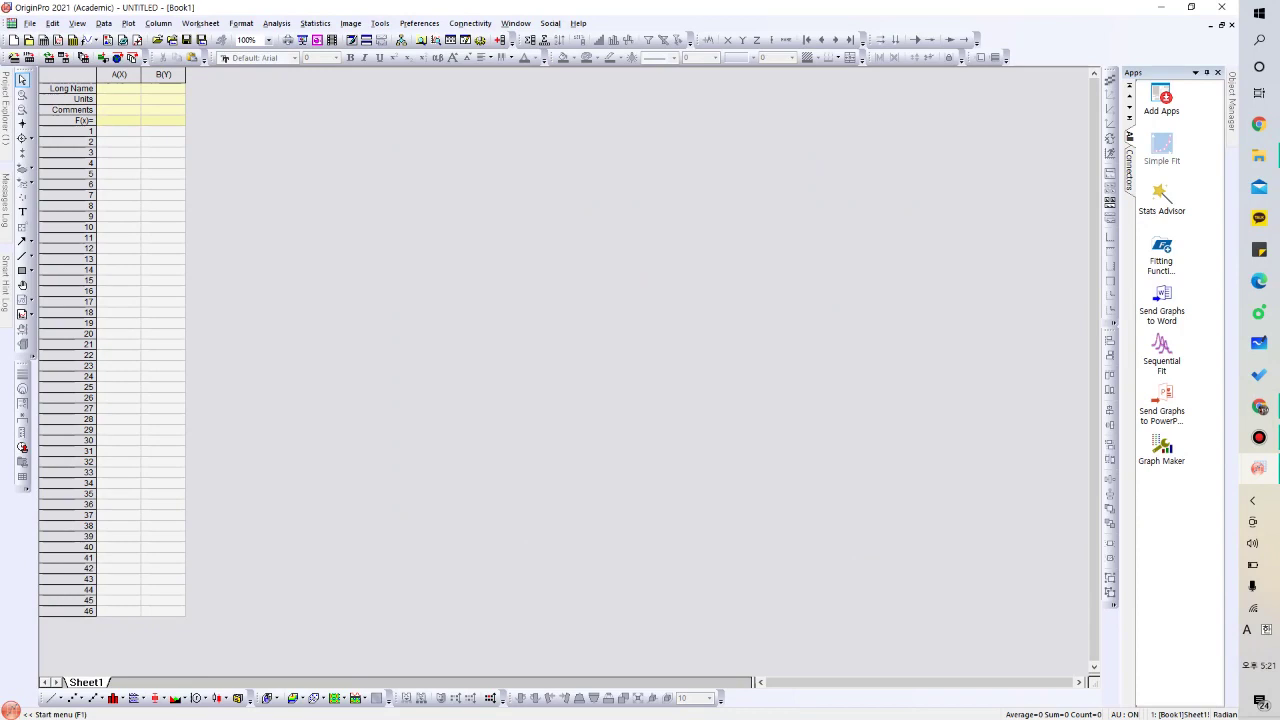
Switch to File Explorer and import IRMOF-1)IRMOF-1.txt from the PXRD anal folder into the empty OriginPro worksheet.
key(alt+Tab)
key(alt+Tab)
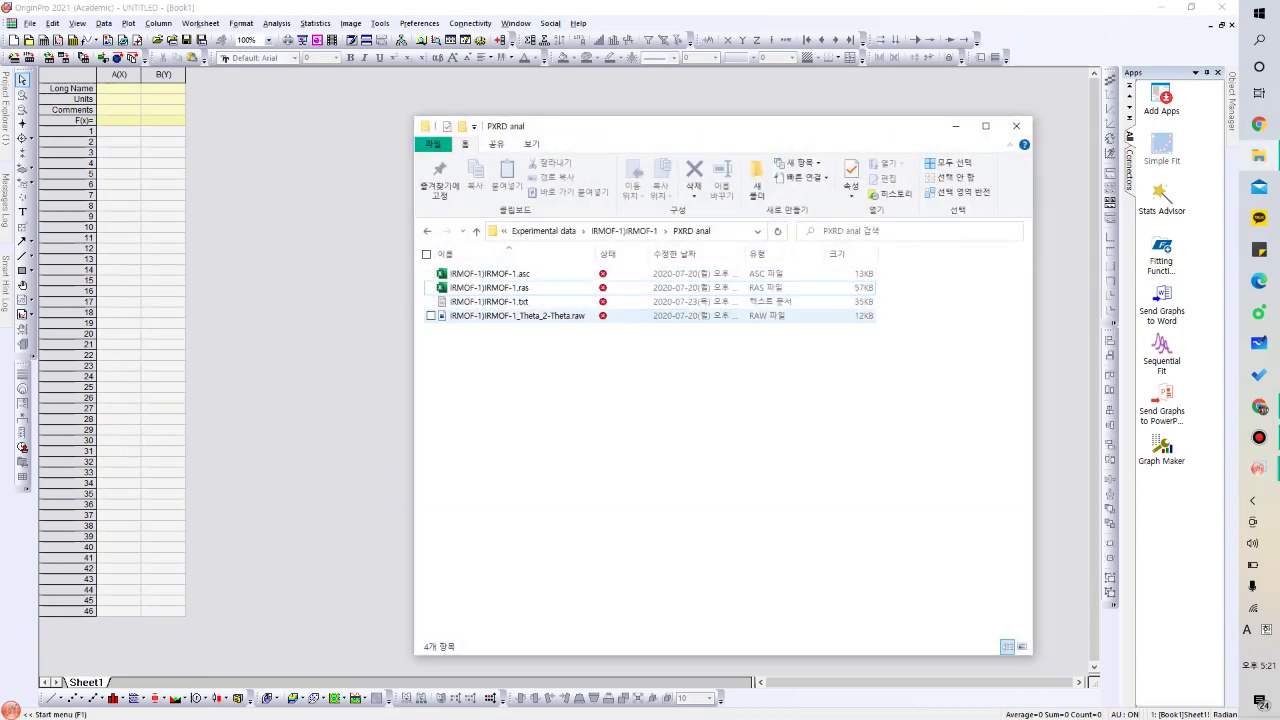
click(489, 301)
click(640, 420)
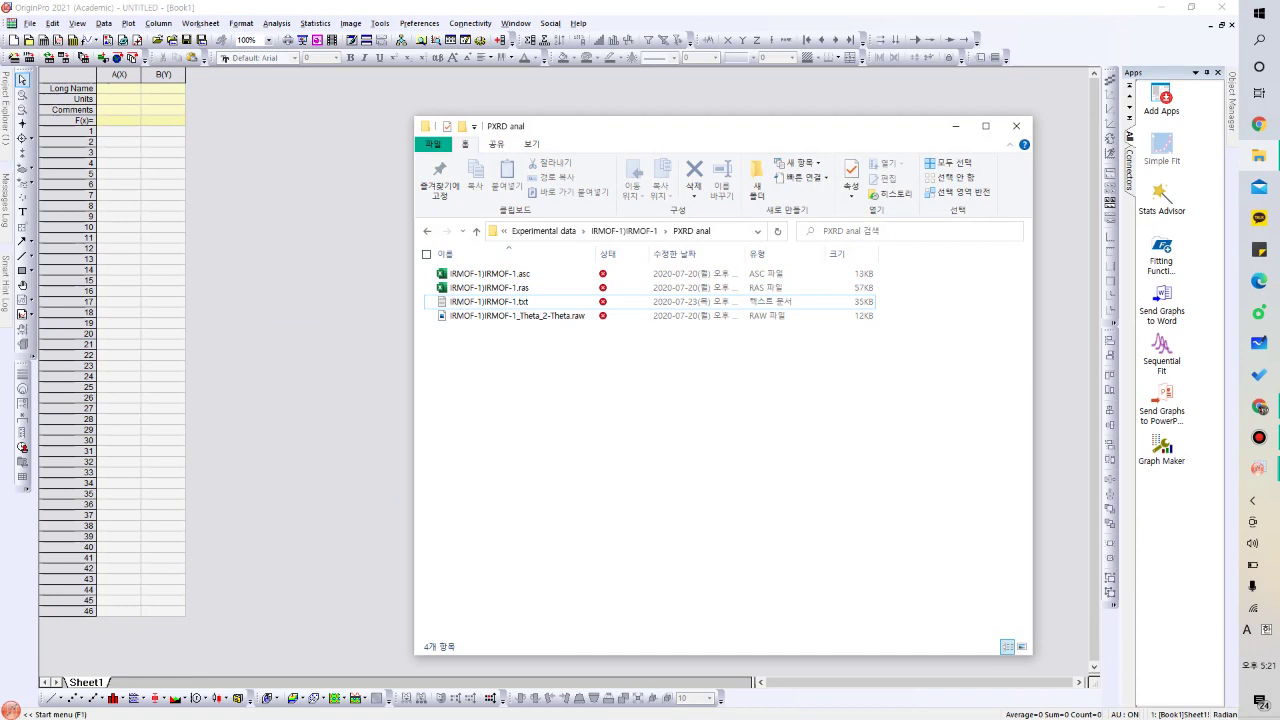
click(490, 302)
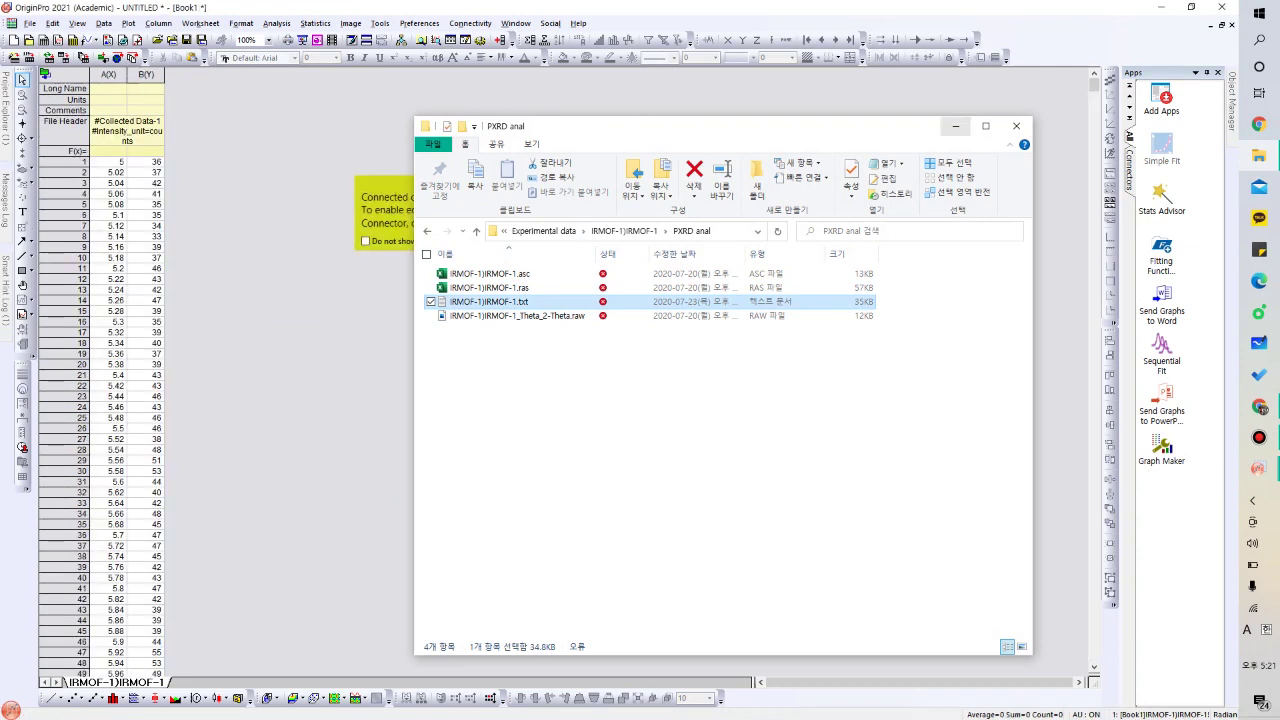
Minimize the file window and plot worksheet columns A(X) and B(Y) as a line graph.
click(956, 126)
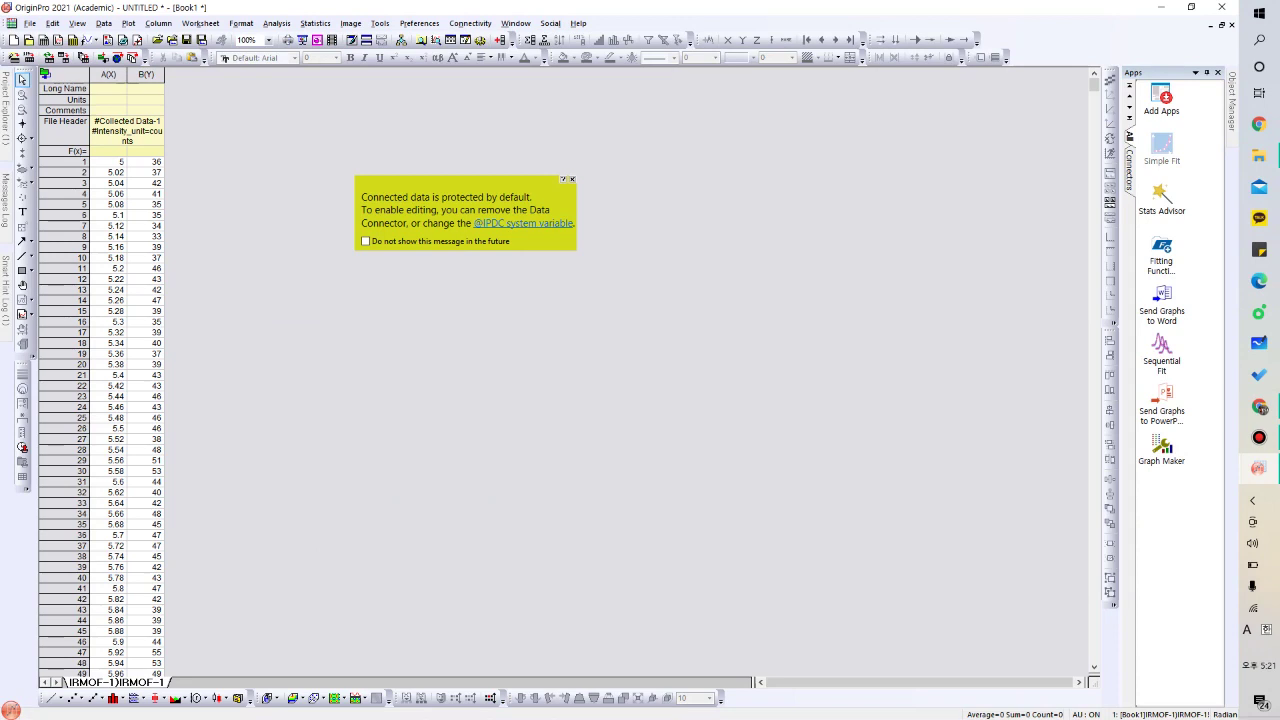
drag(108, 74, 146, 74)
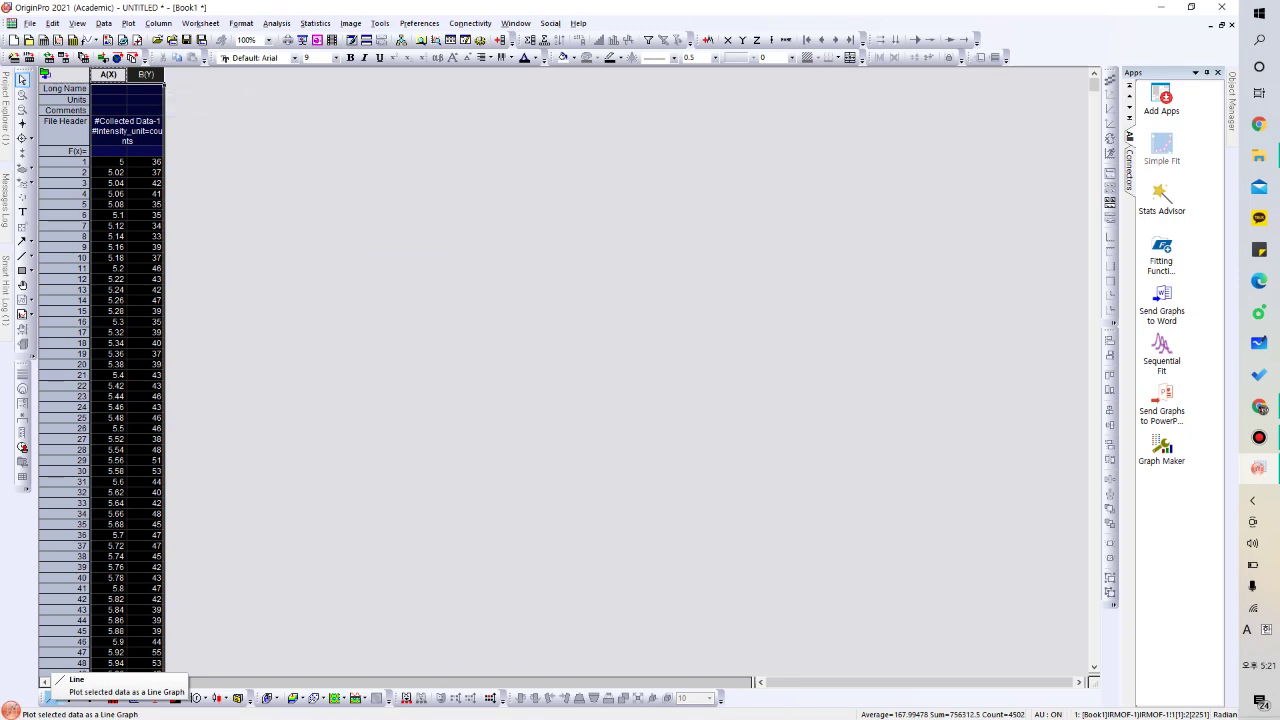
click(52, 697)
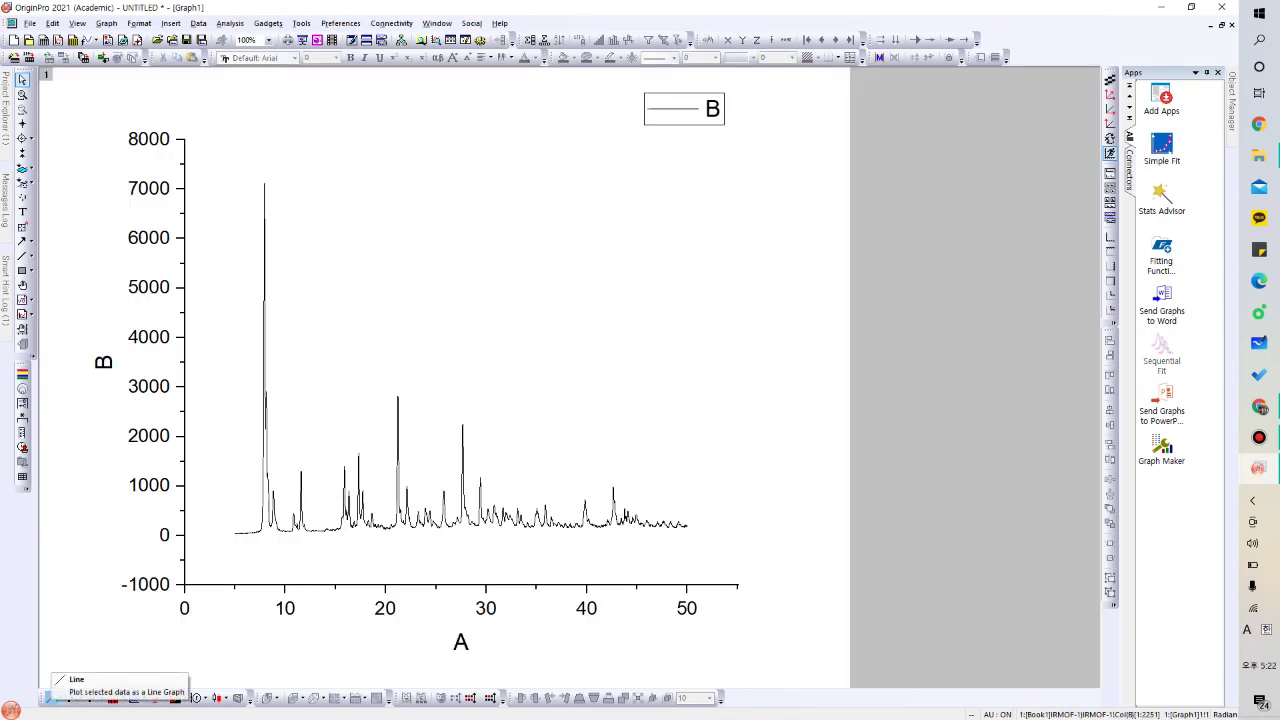
Replace the graph's legend text with MOF-5.
double_click(711, 109)
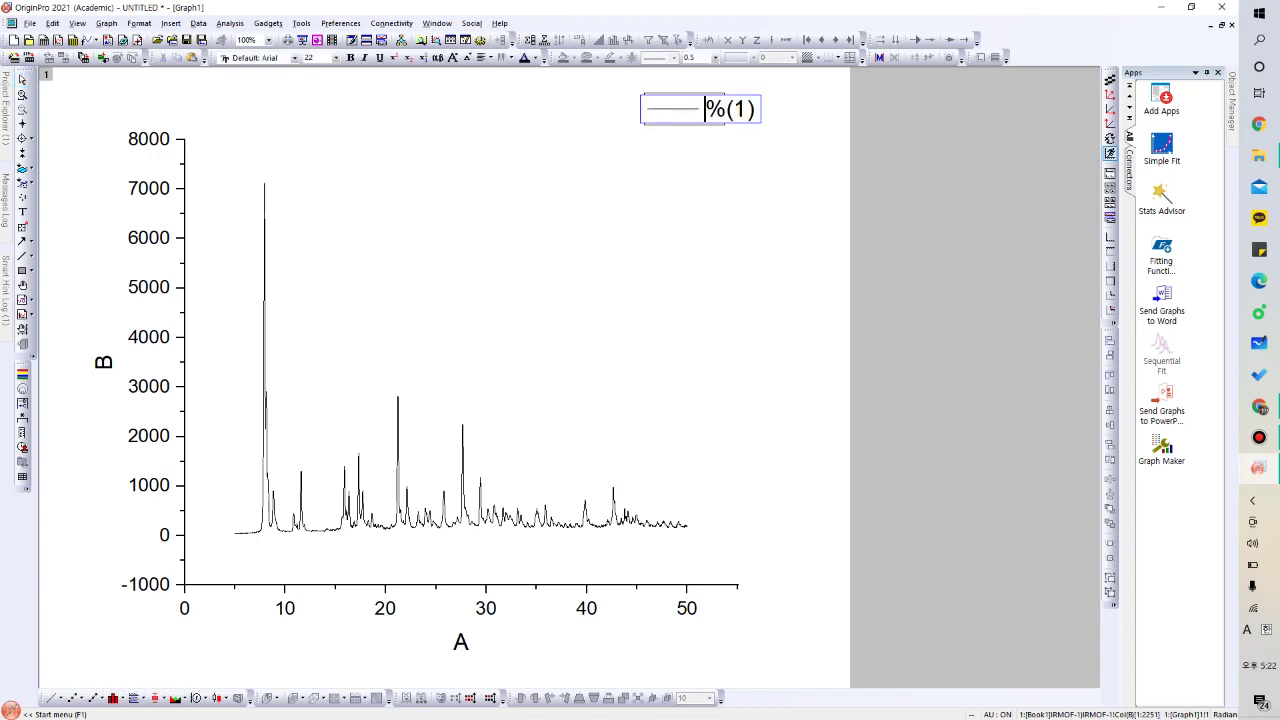
key(End)
key(BackSpace)
key(BackSpace)
key(BackSpace)
key(BackSpace)
text(MOF)
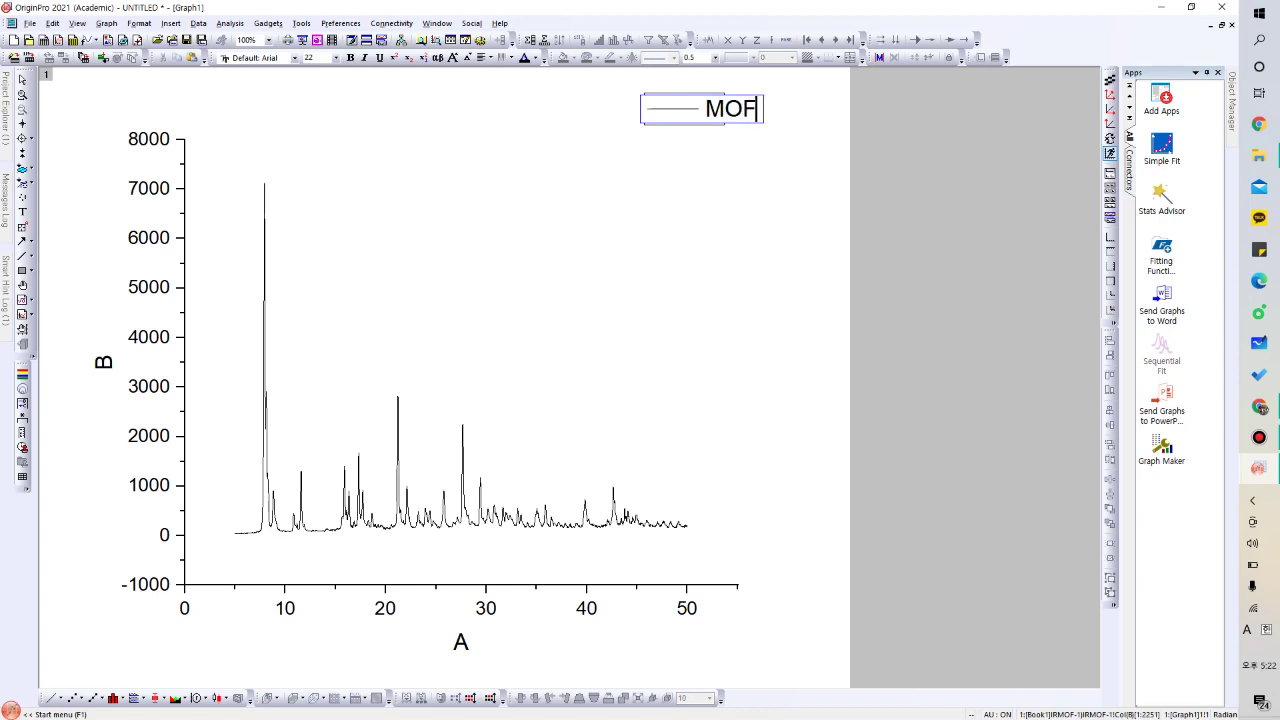
text(-5)
key(Escape)
Change the Y-axis title to Intensity(cps).
double_click(106, 362)
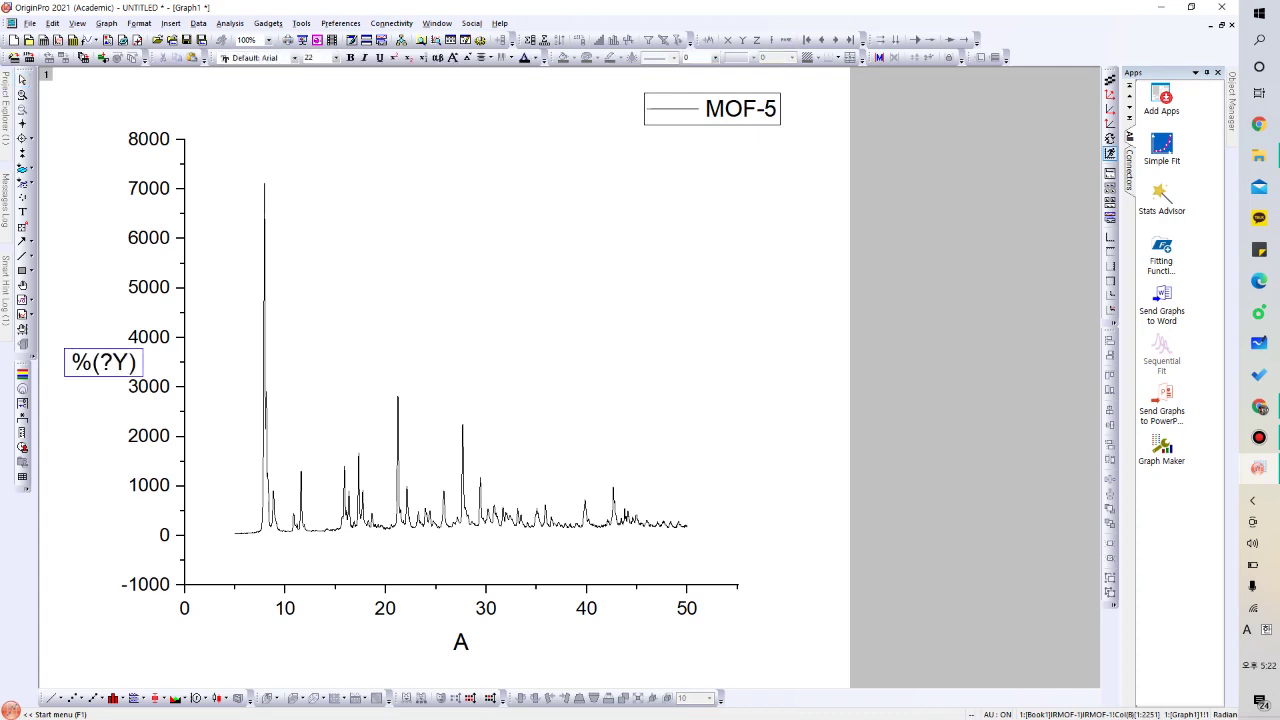
key(ctrl+a)
text(In)
text(tens)
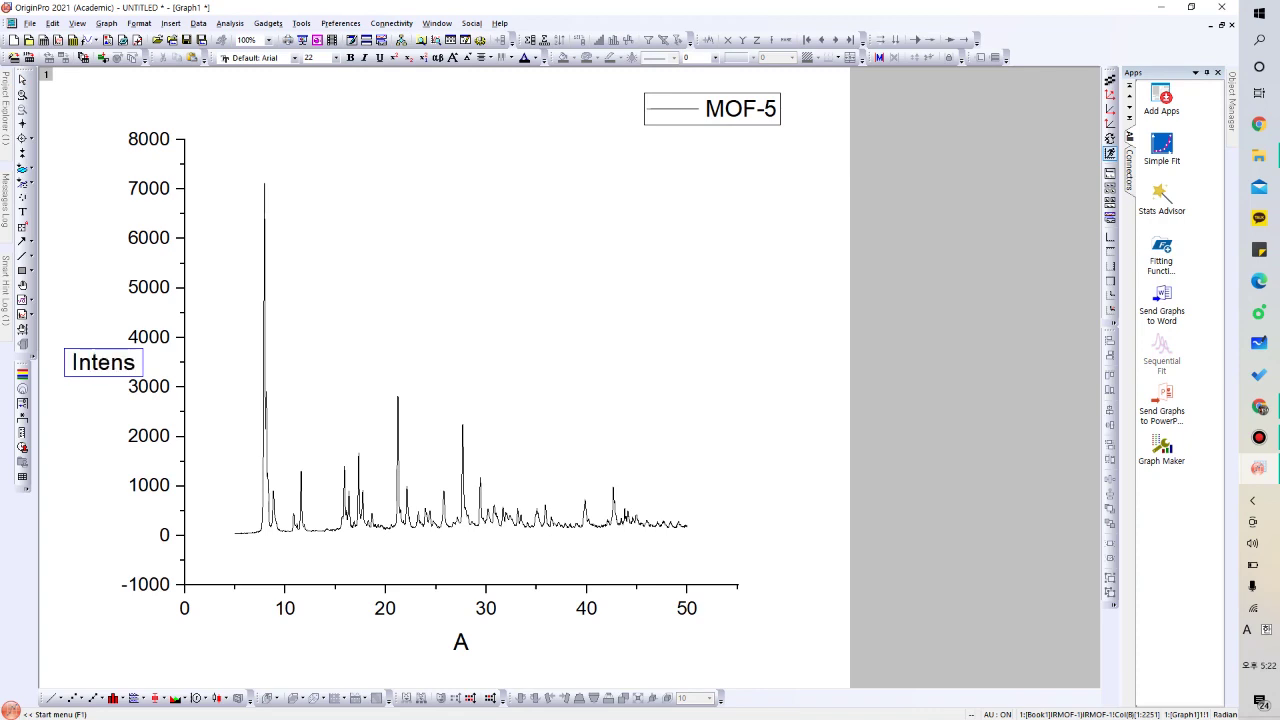
text(ity(cps))
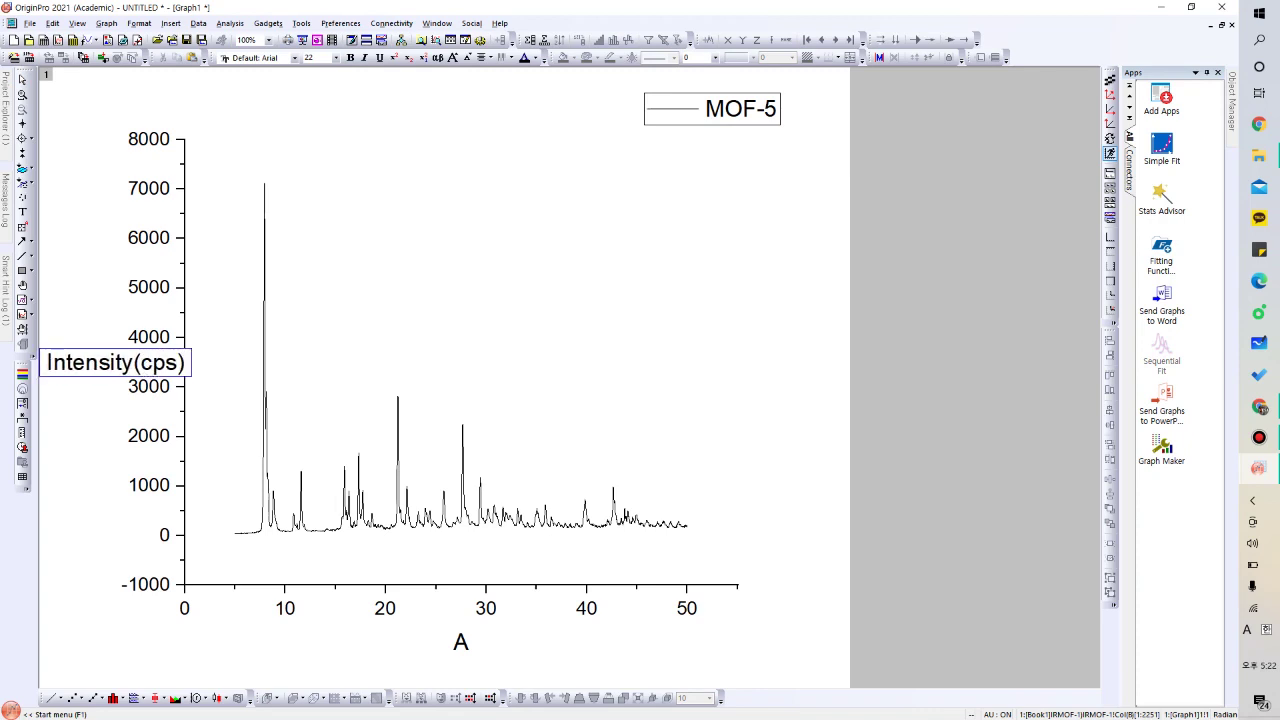
key(Return)
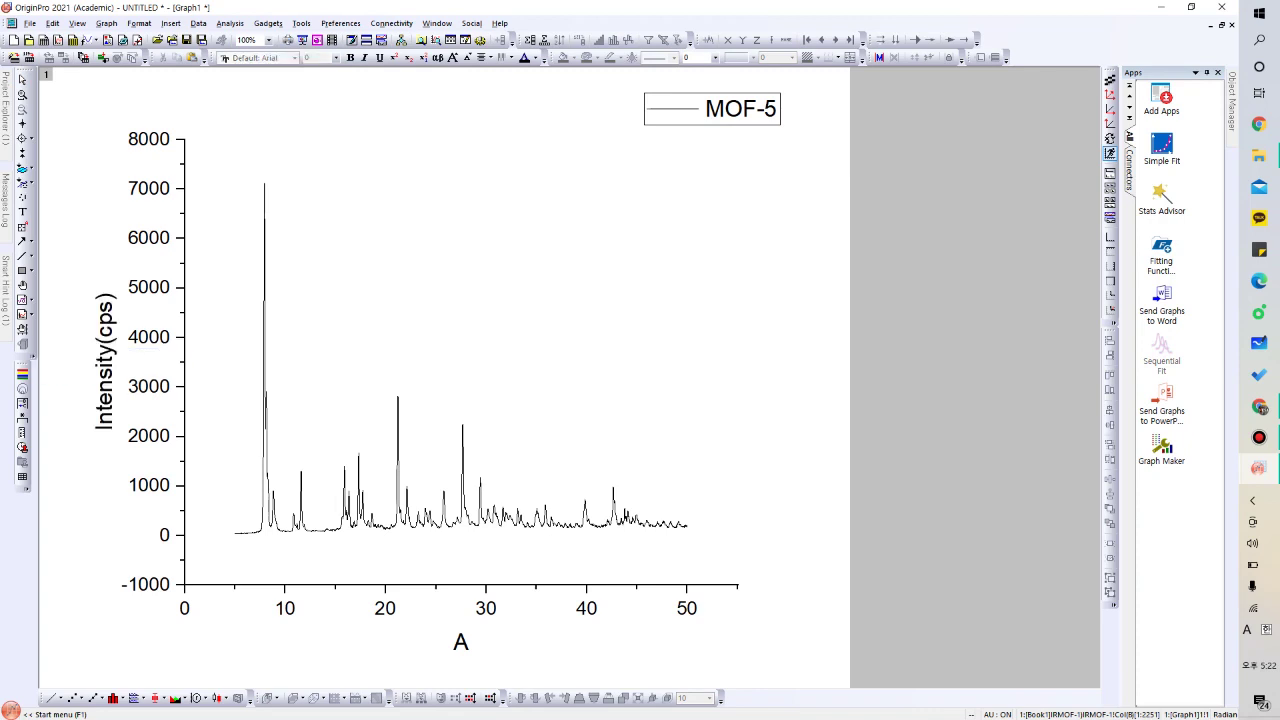
Change the X-axis title to Degree(2θ), inserting the theta character from the Symbol Map.
double_click(459, 643)
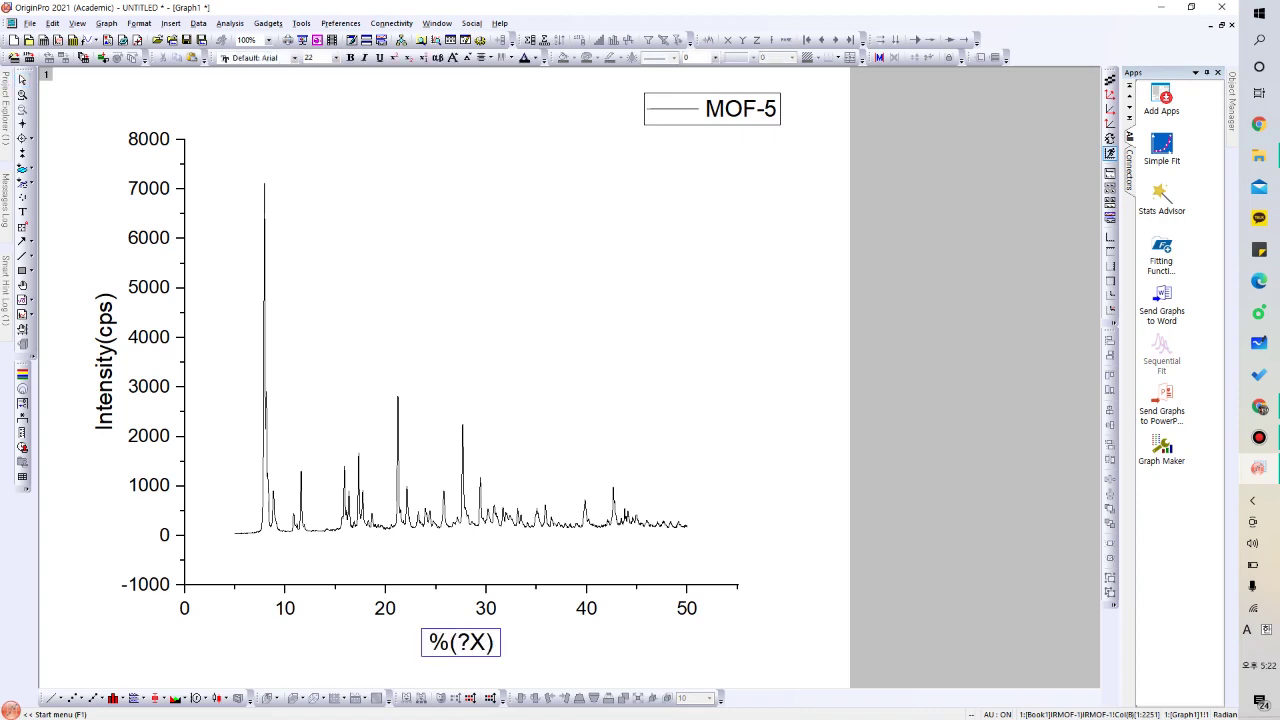
key(ctrl+a)
text(Degree)
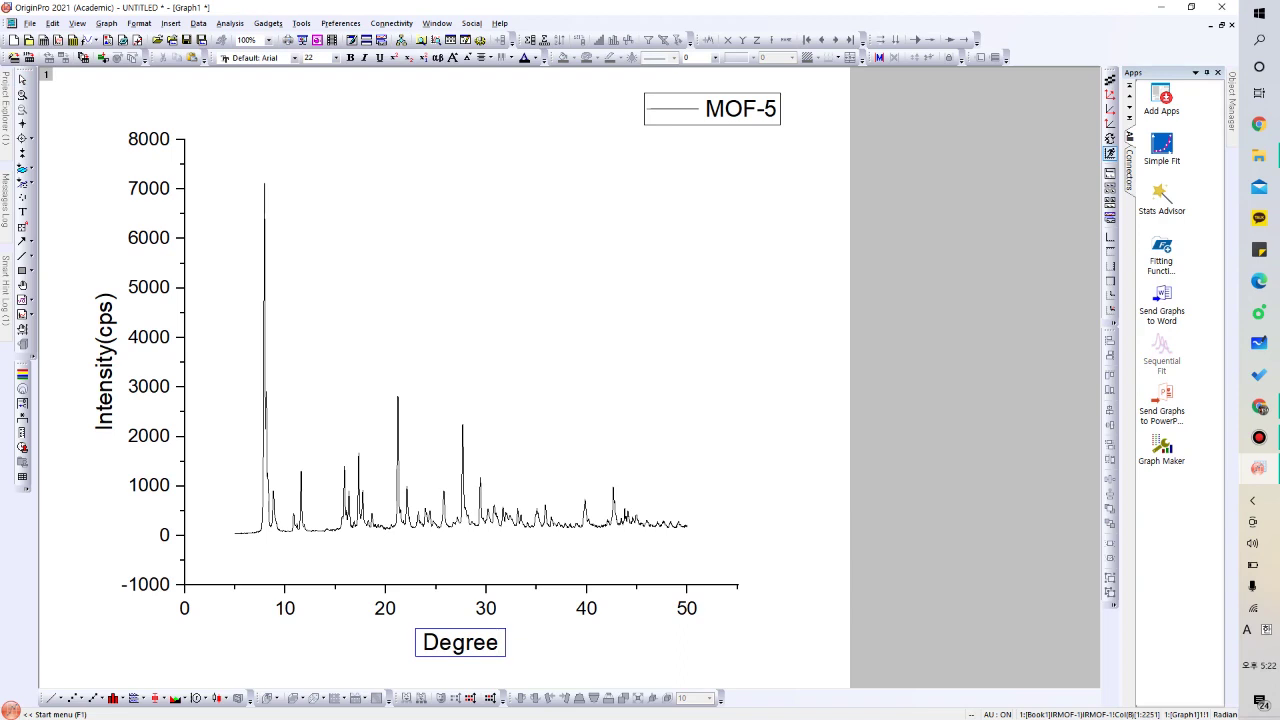
text((2)
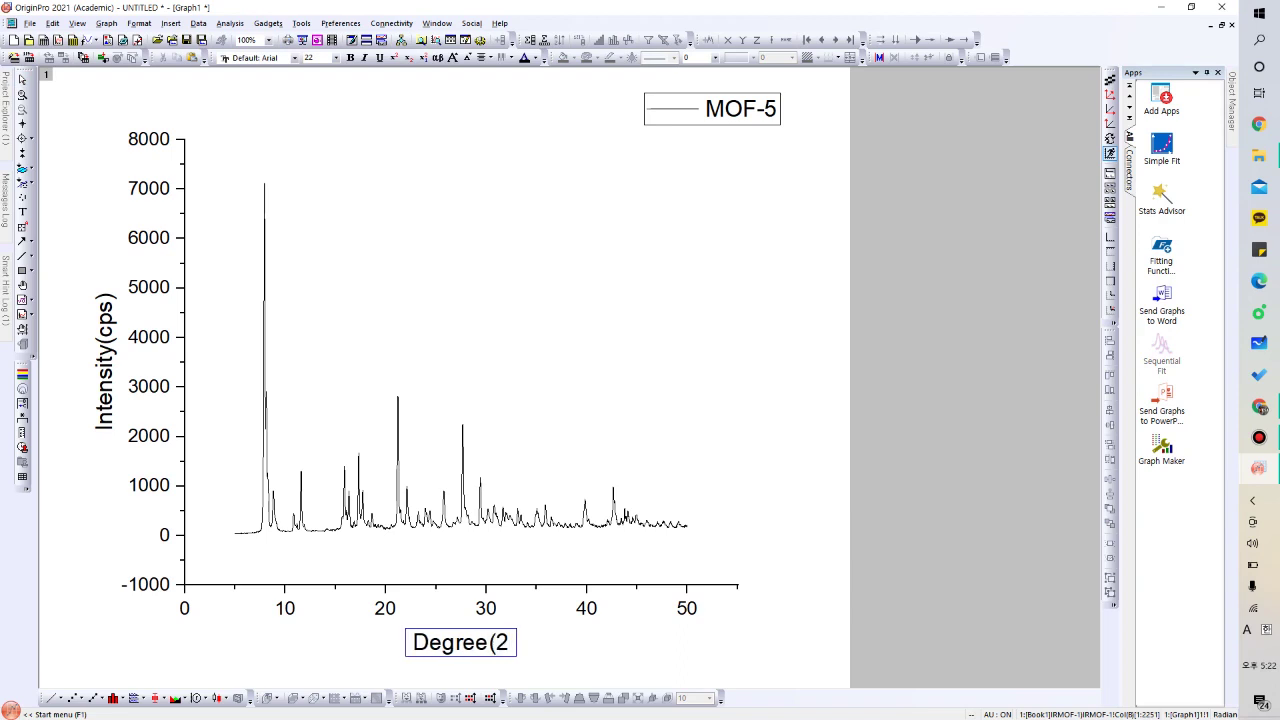
right_click(513, 477)
mouse_move(580, 616)
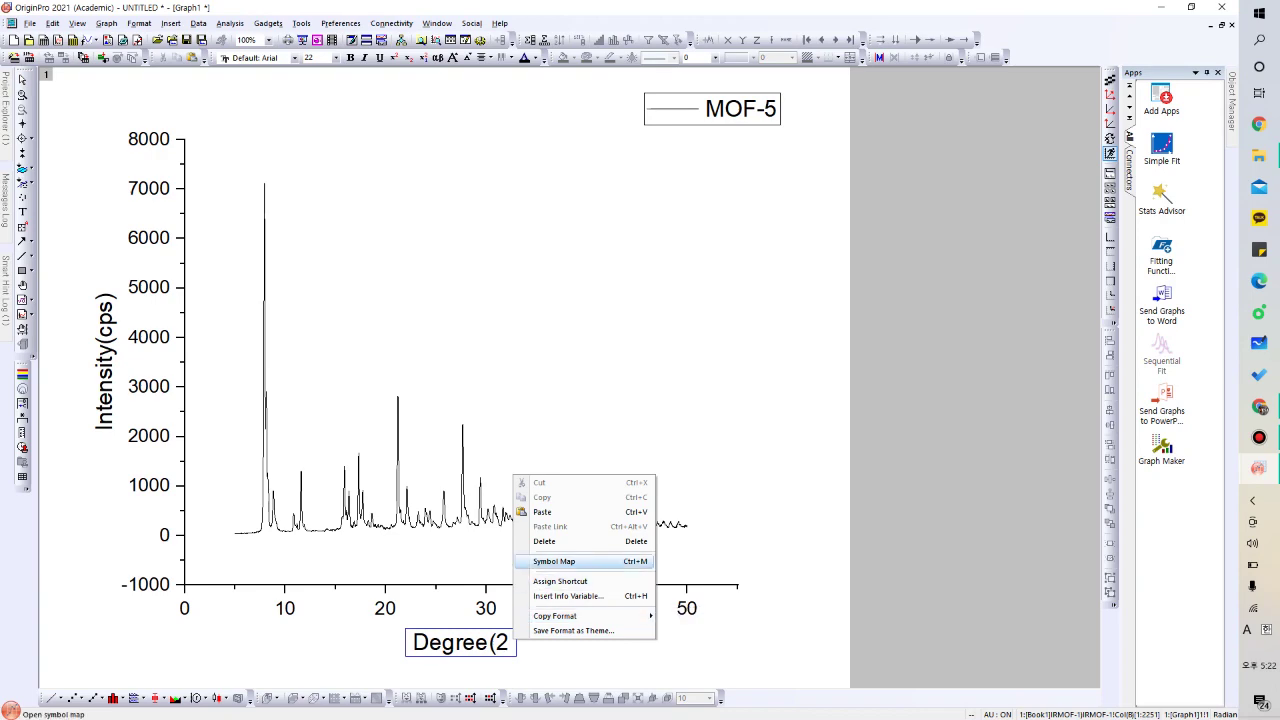
click(554, 561)
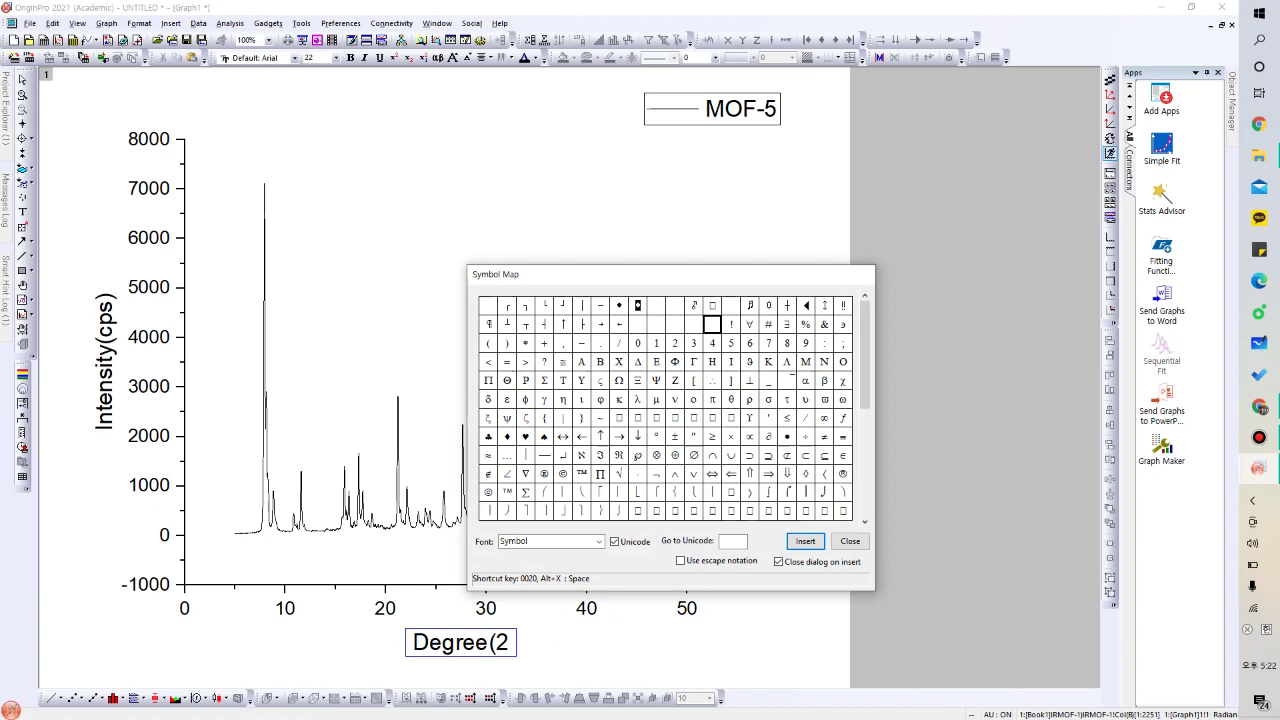
key(Return)
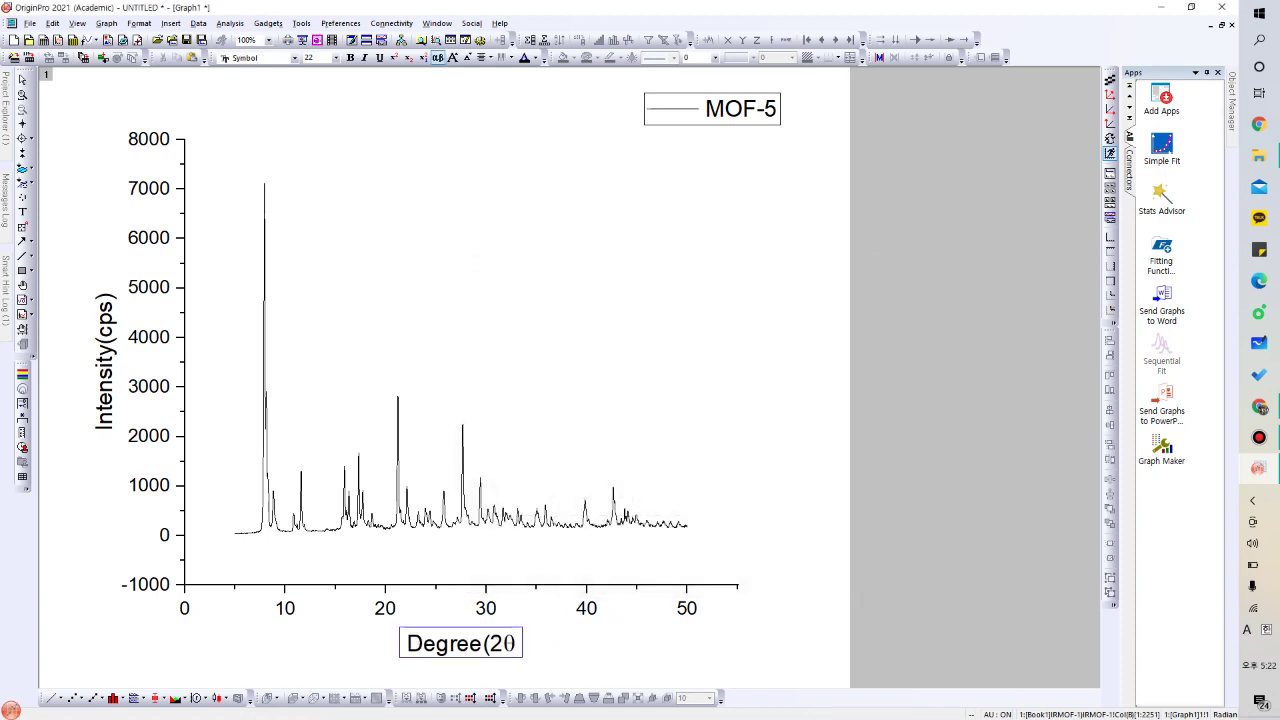
text())
key(Escape)
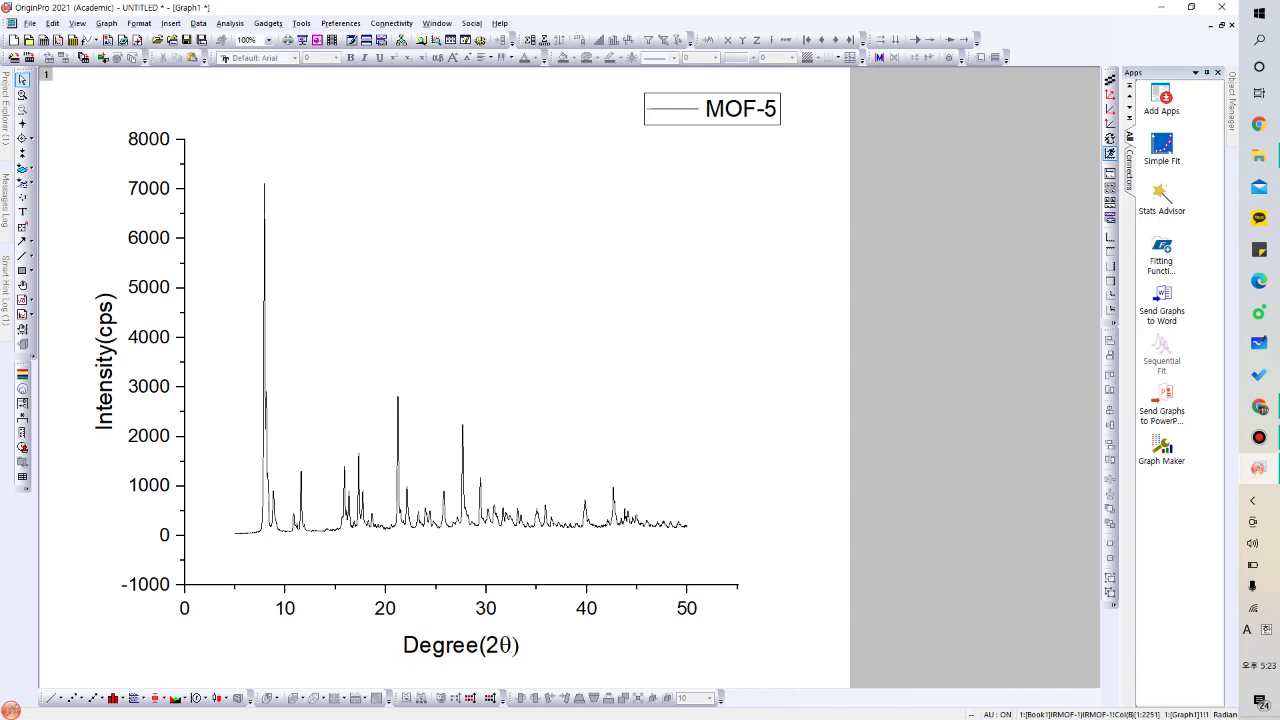
Move the MOF-5 legend down and inward so it sits inside the upper-right part of the plot area.
click(740, 109)
drag(740, 109, 647, 183)
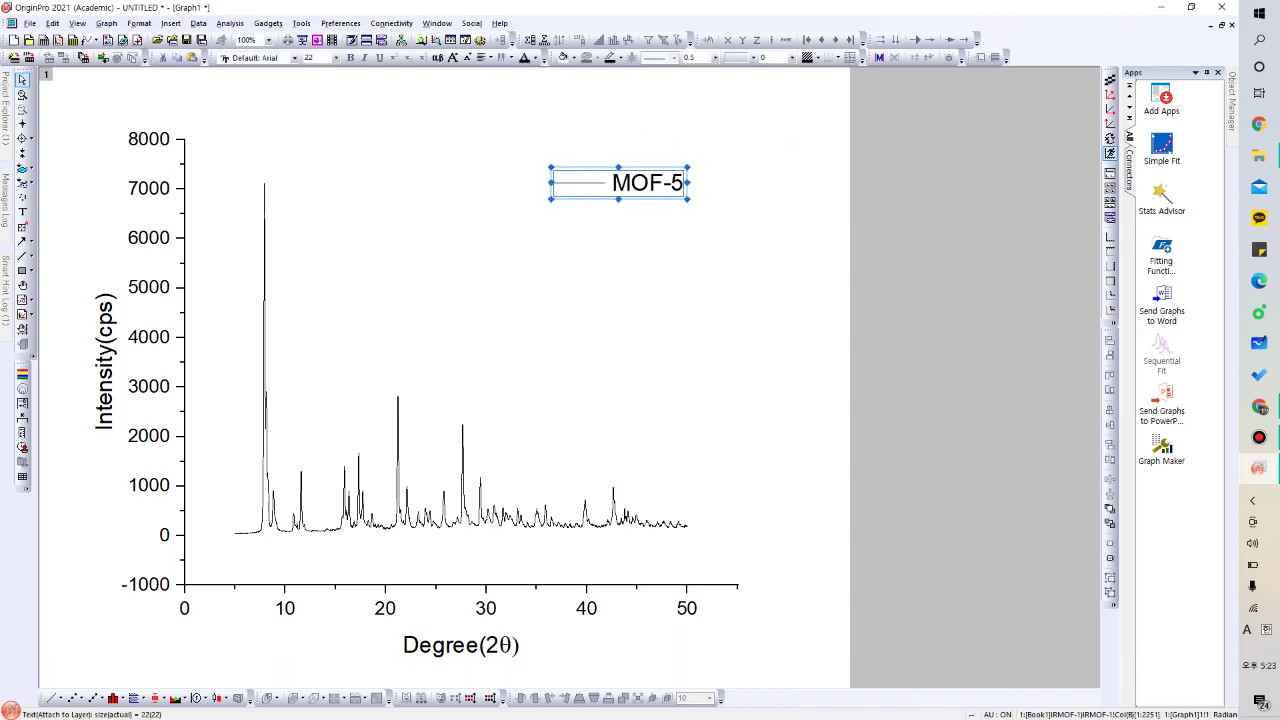
key(Escape)
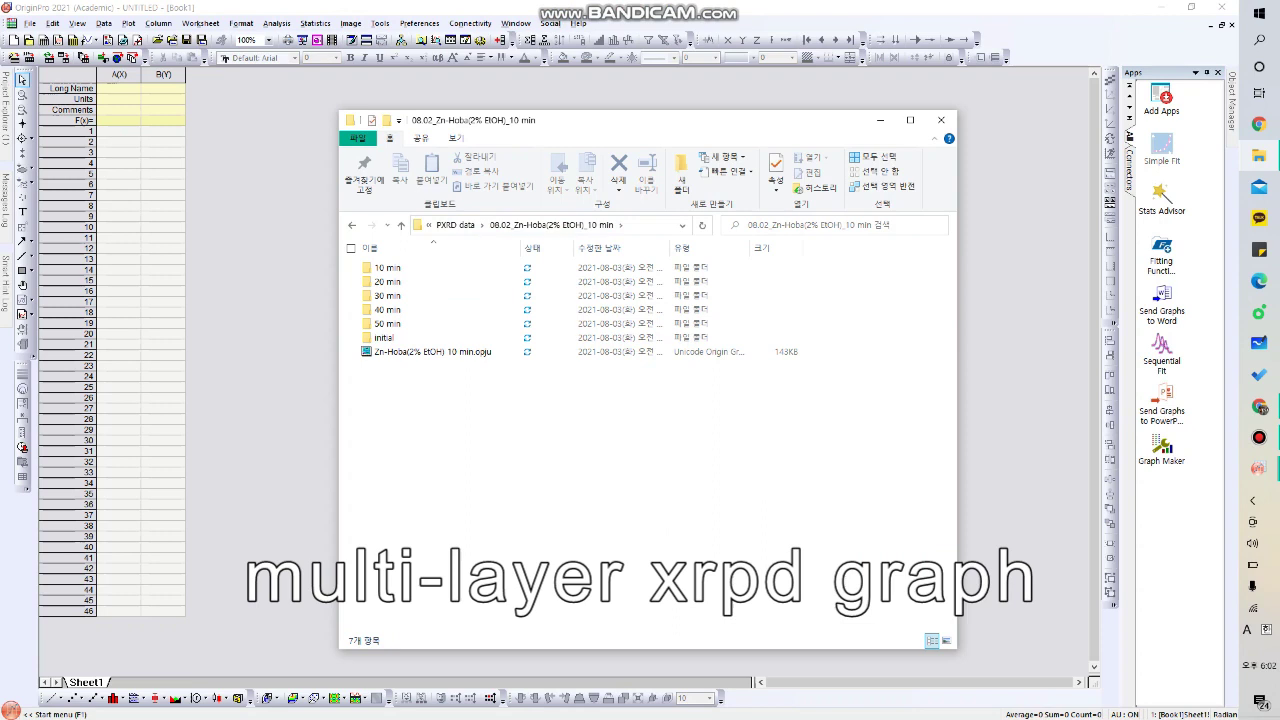
key(ctrl+a)
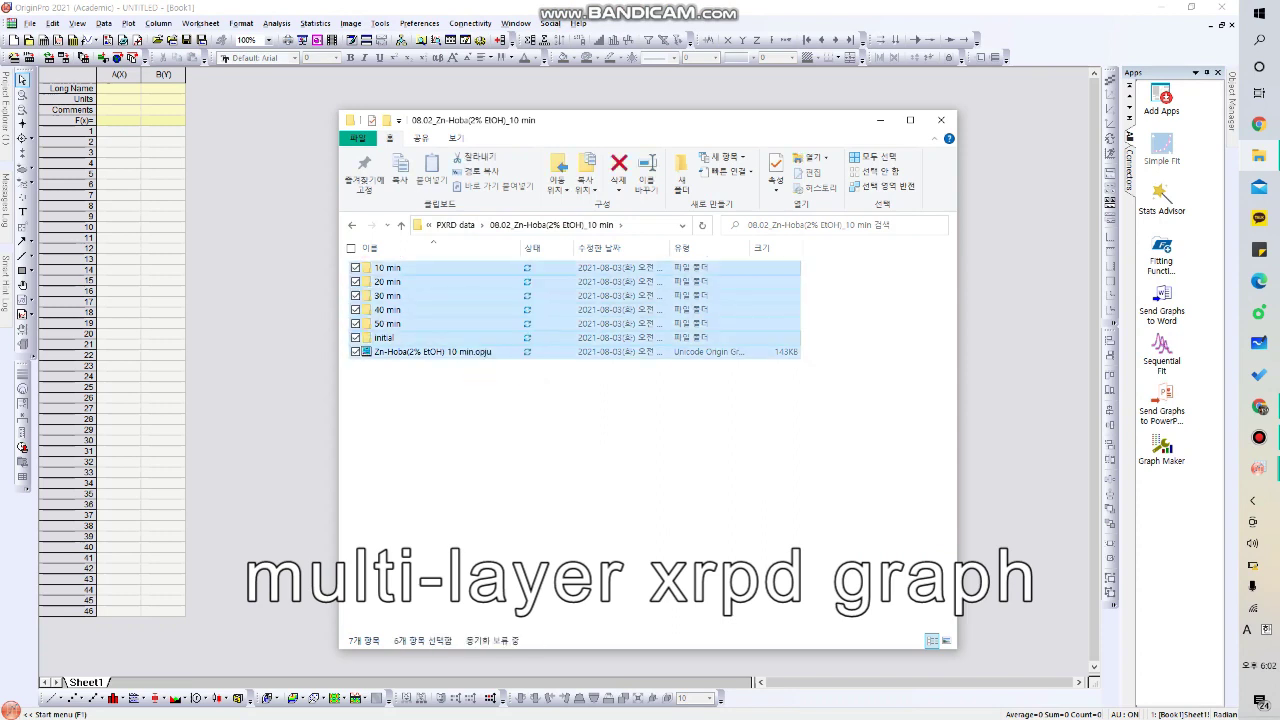
click(592, 402)
drag(592, 402, 516, 256)
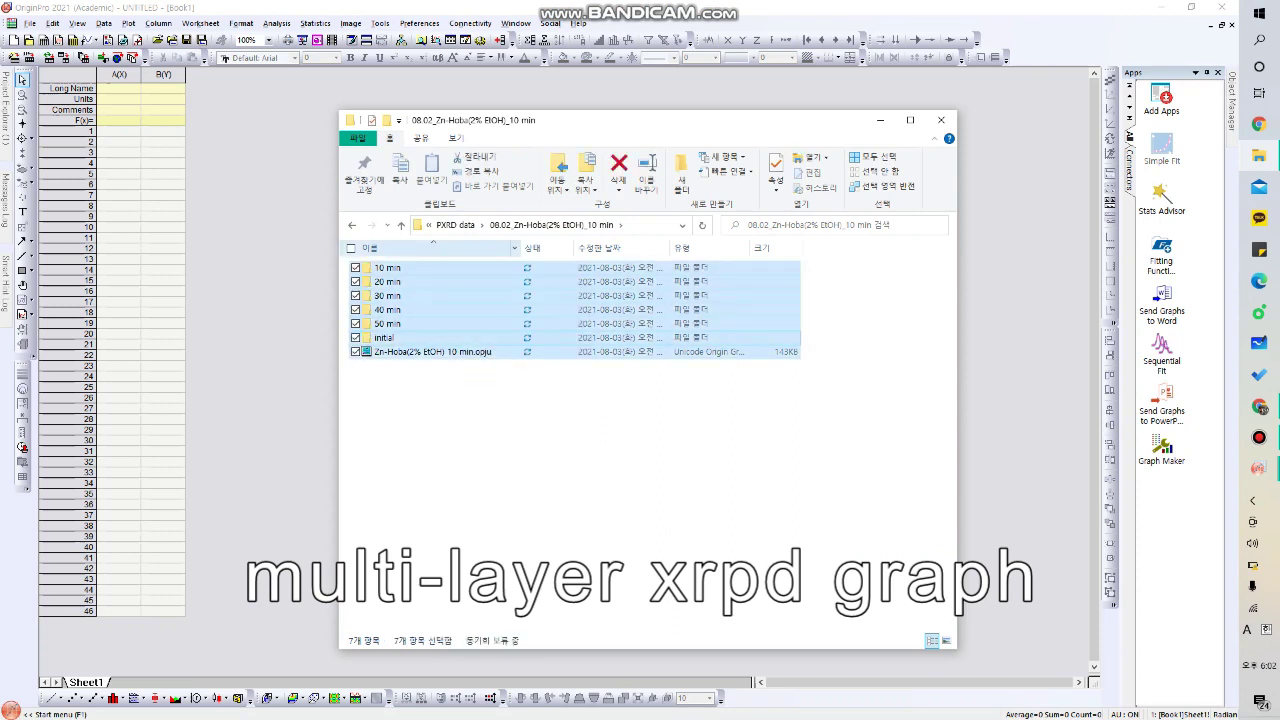
click(560, 388)
drag(560, 388, 522, 244)
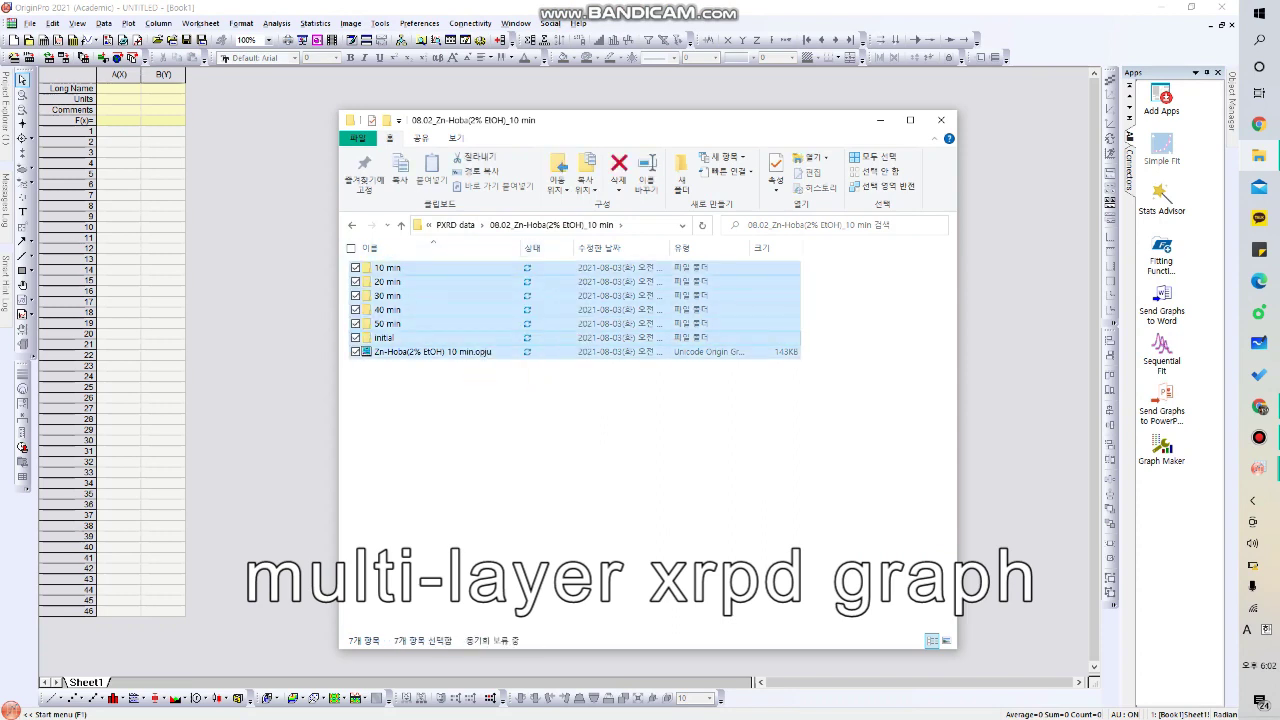
click(580, 400)
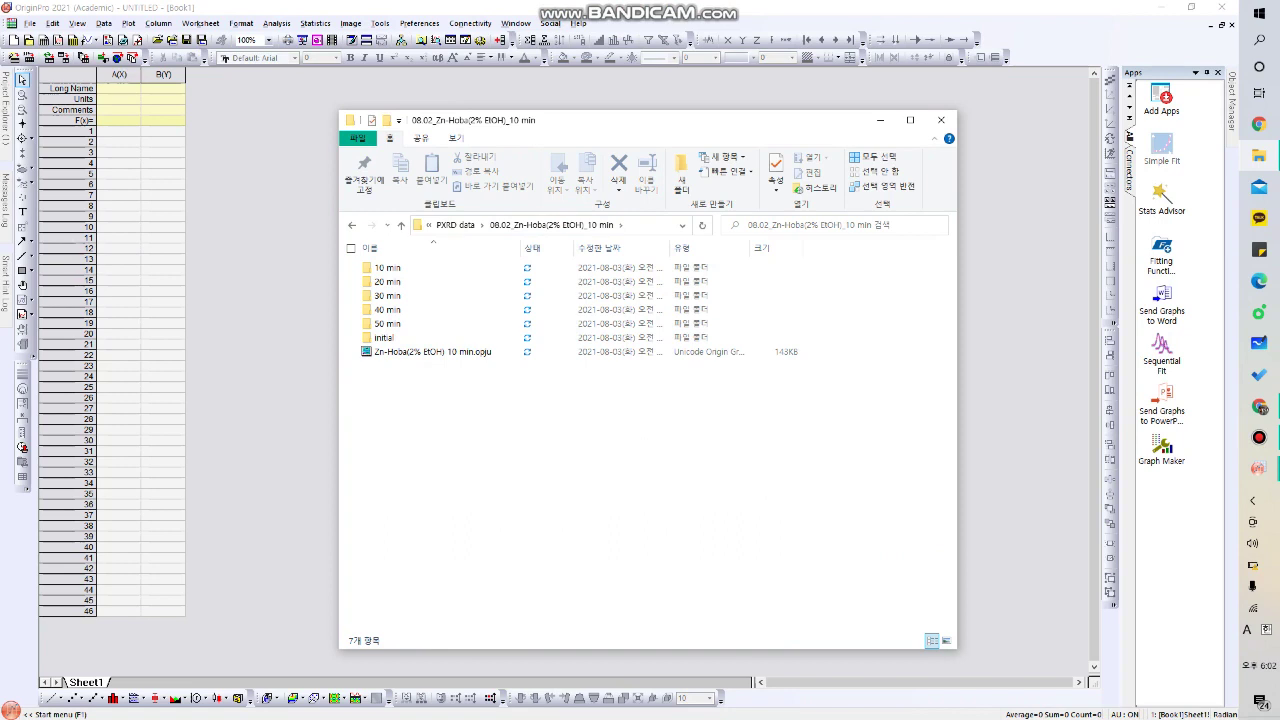
Open ZnHoba init.ras from the initial folder in Excel.
click(384, 337)
double_click(384, 337)
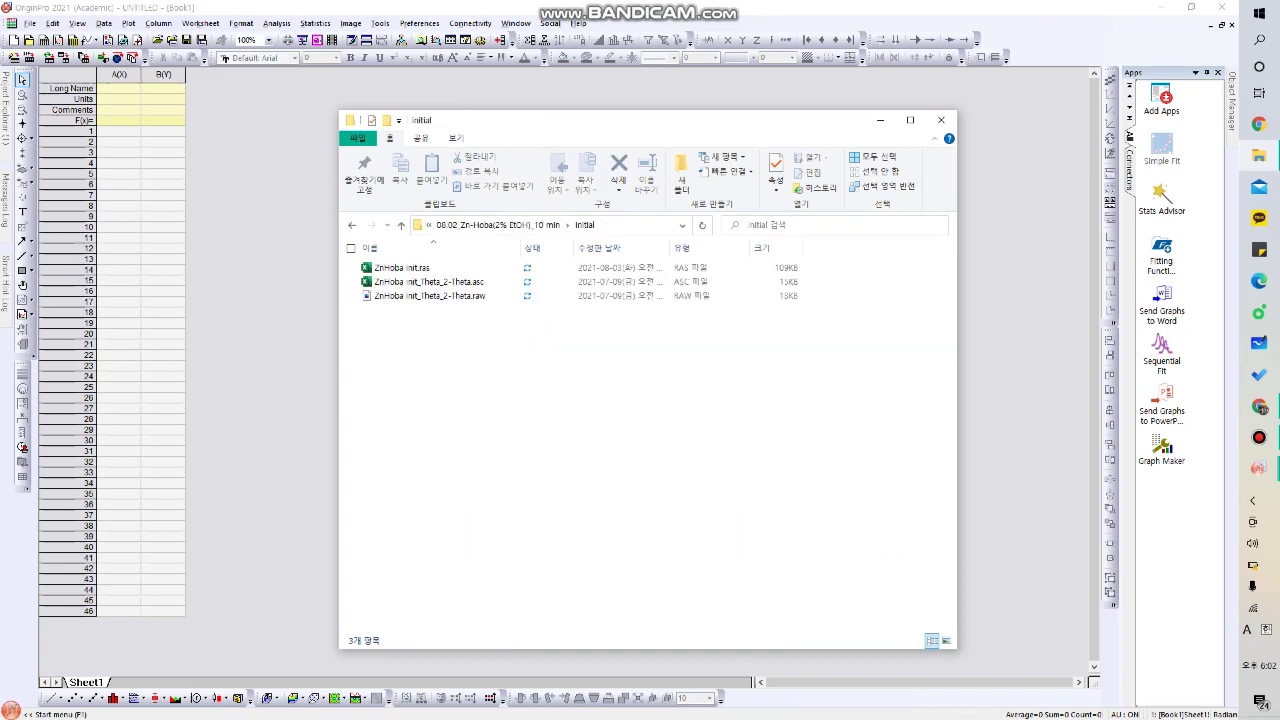
drag(500, 322, 420, 262)
click(560, 420)
double_click(400, 268)
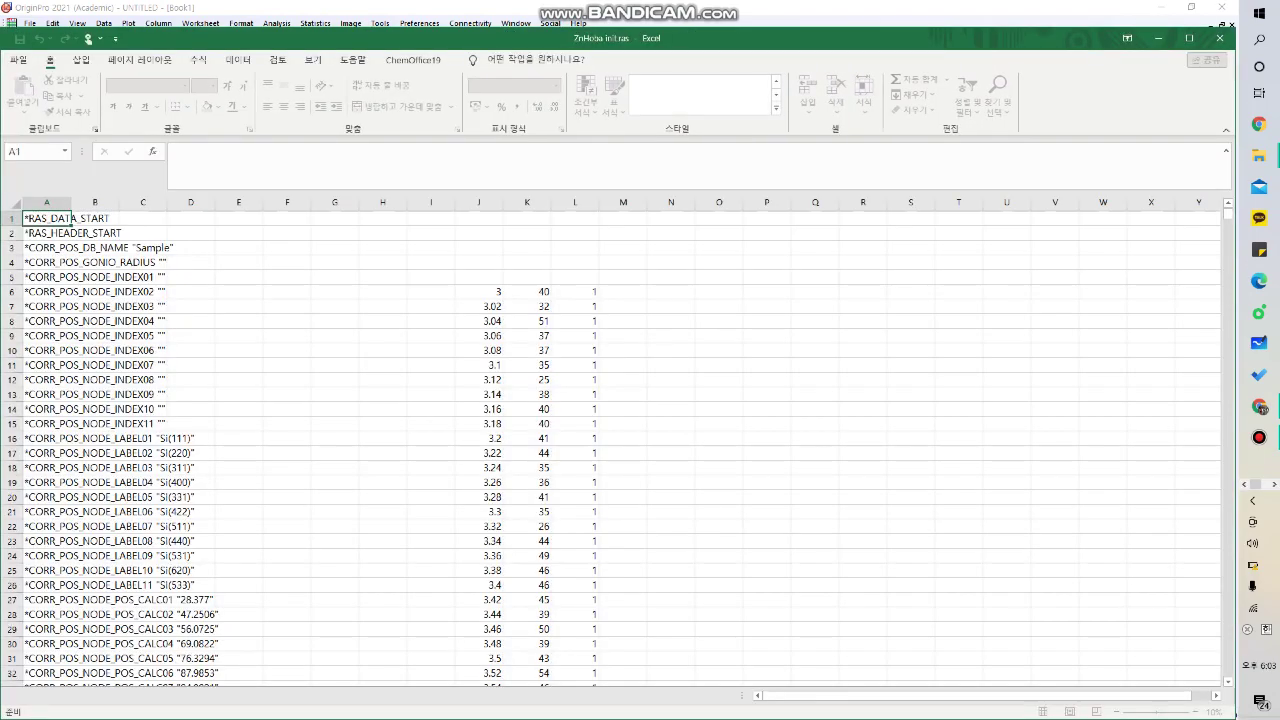
Copy the angle and intensity data in columns J and K, from row 6 down to the end of the data.
scroll(73, 218, down, 3)
scroll(73, 218, up, 3)
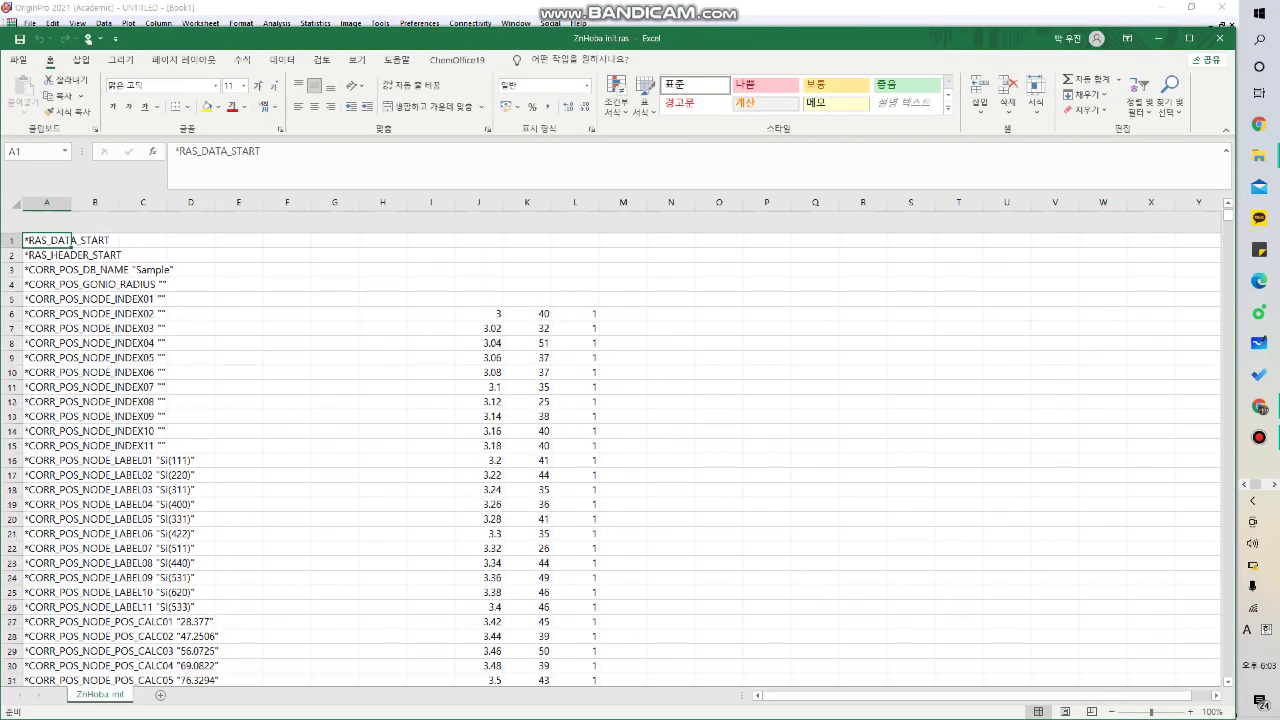
click(480, 291)
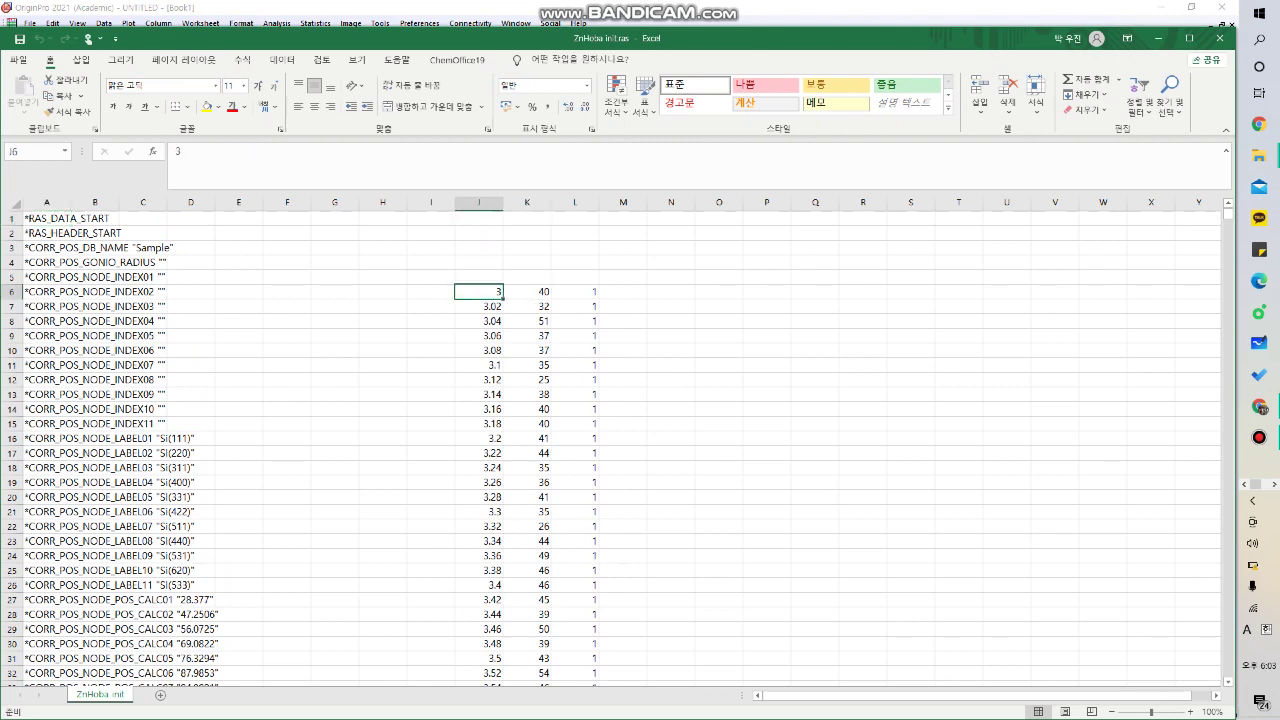
key(shift+Down)
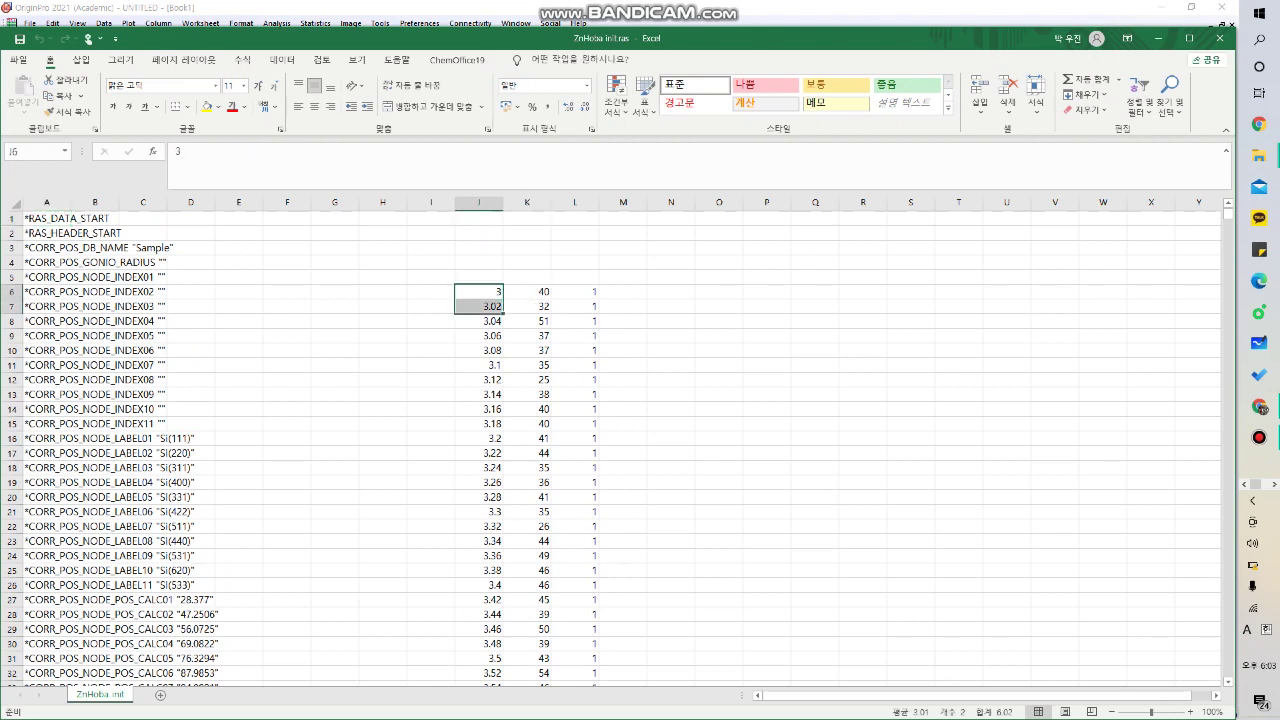
key(shift+Up)
key(shift+Right)
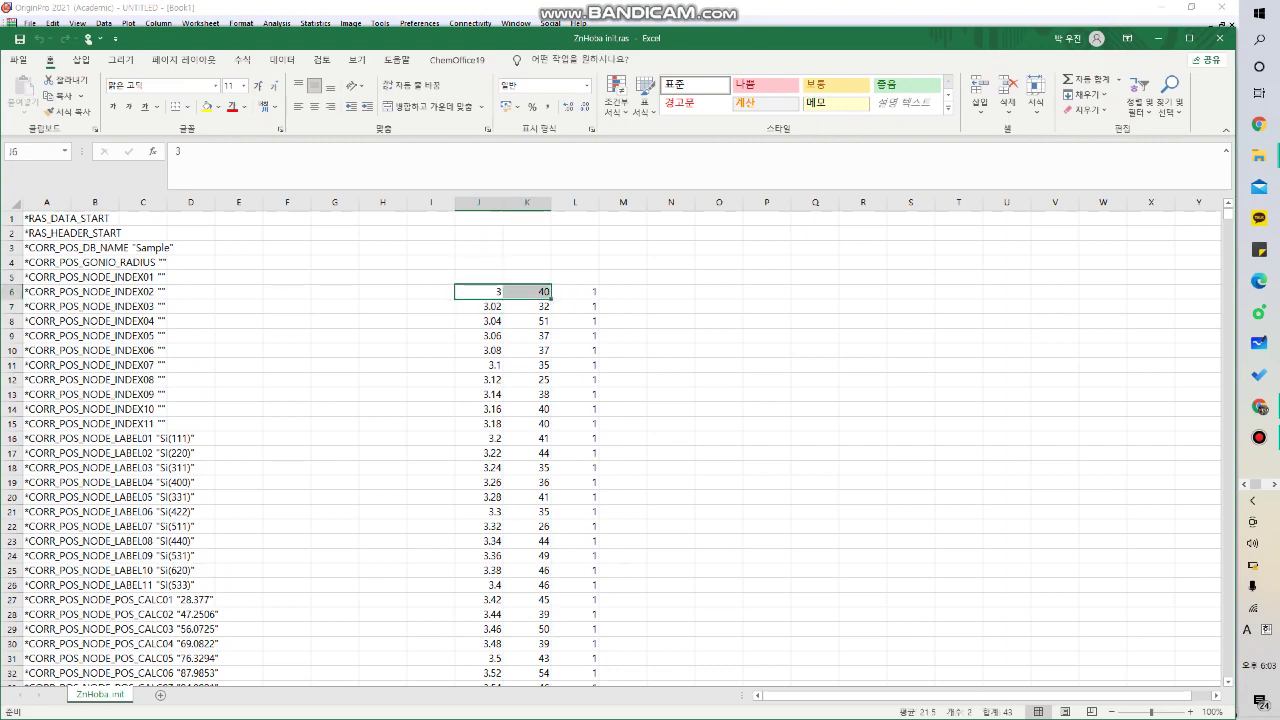
key(ctrl+shift+Down)
key(ctrl+c)
Switch to OriginPro, paste the copied data into columns A(X) and B(Y), and set column B's comment to Initial.
key(alt+Tab)
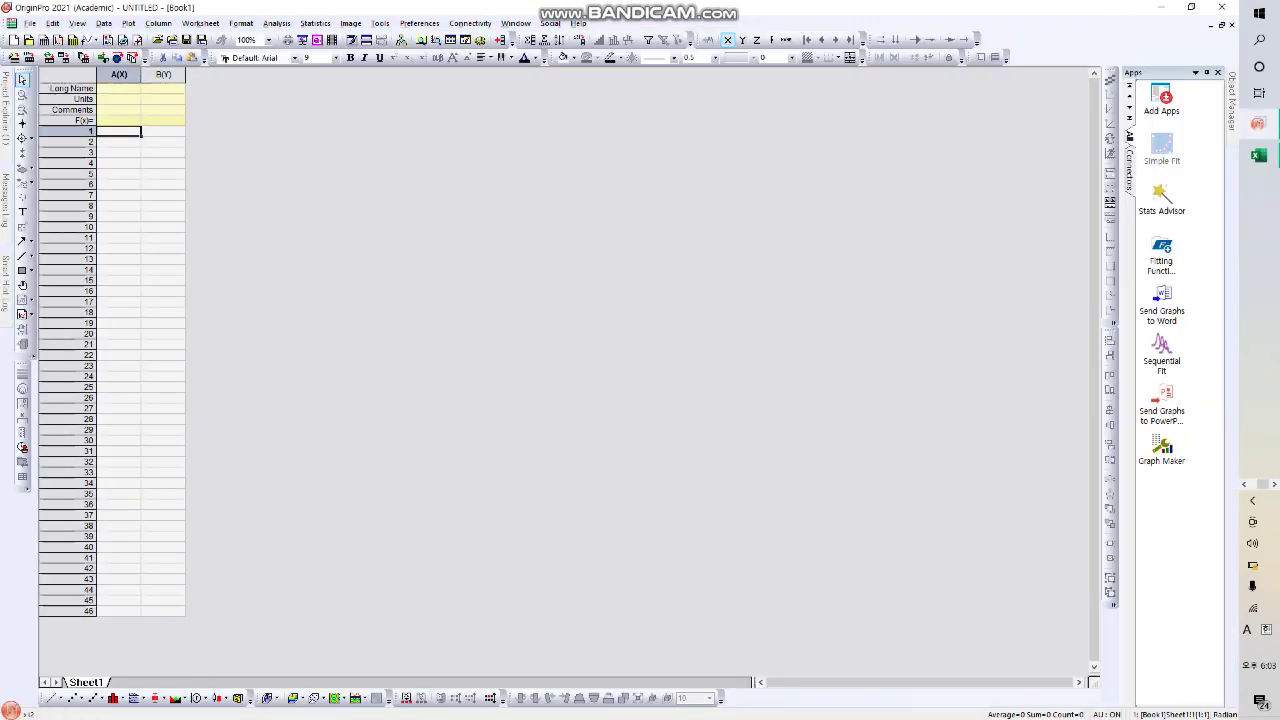
key(ctrl+v)
click(164, 110)
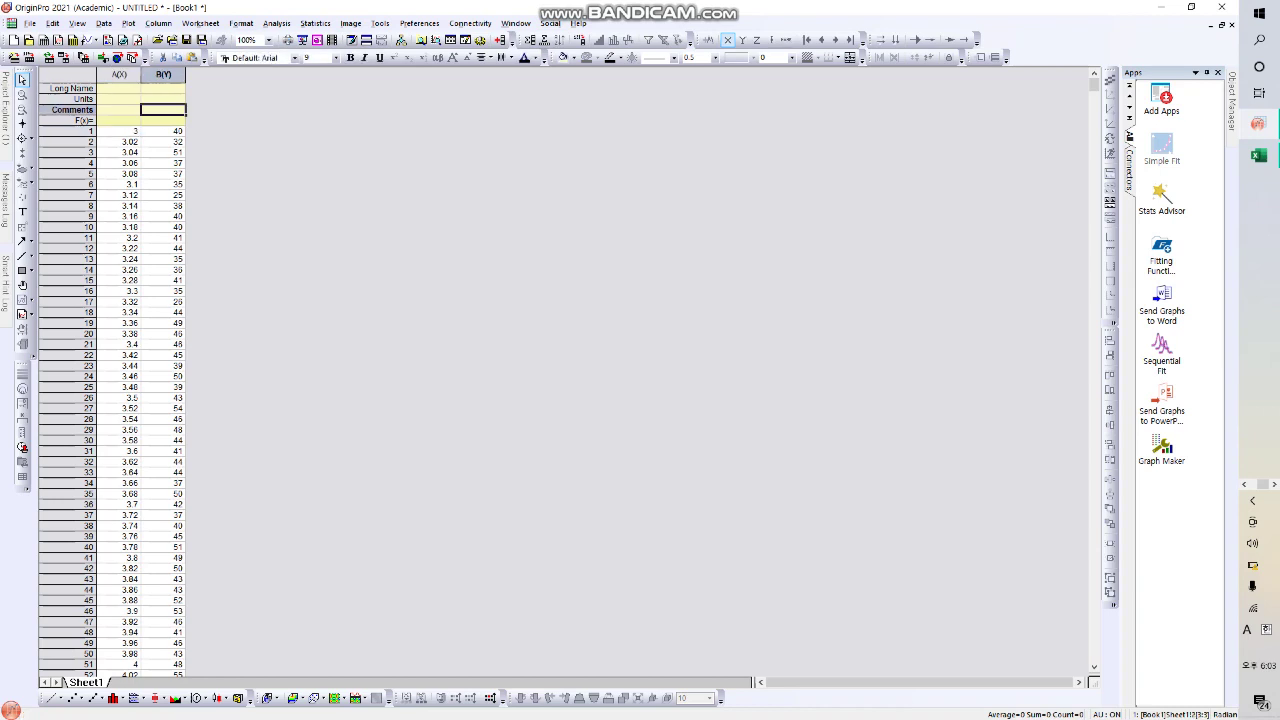
text(Initial)
click(163, 174)
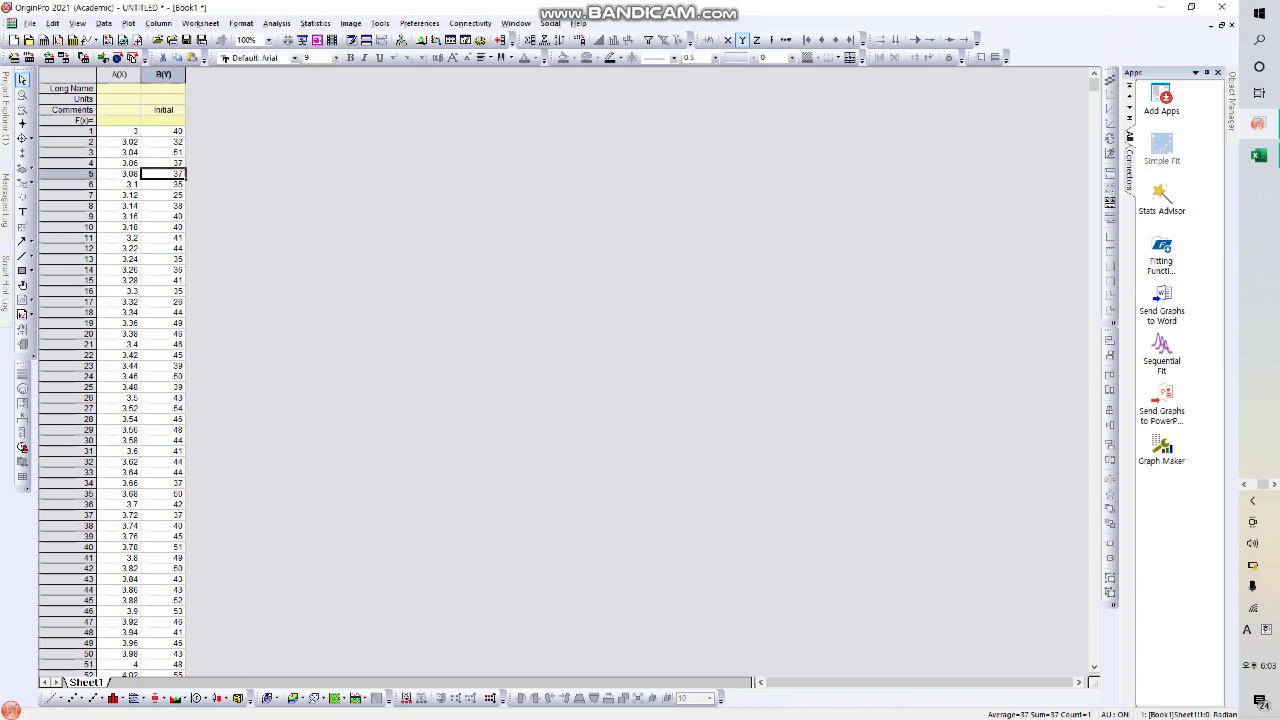
Add one new empty column after column B(Y) in the worksheet.
right_click(278, 183)
click(320, 357)
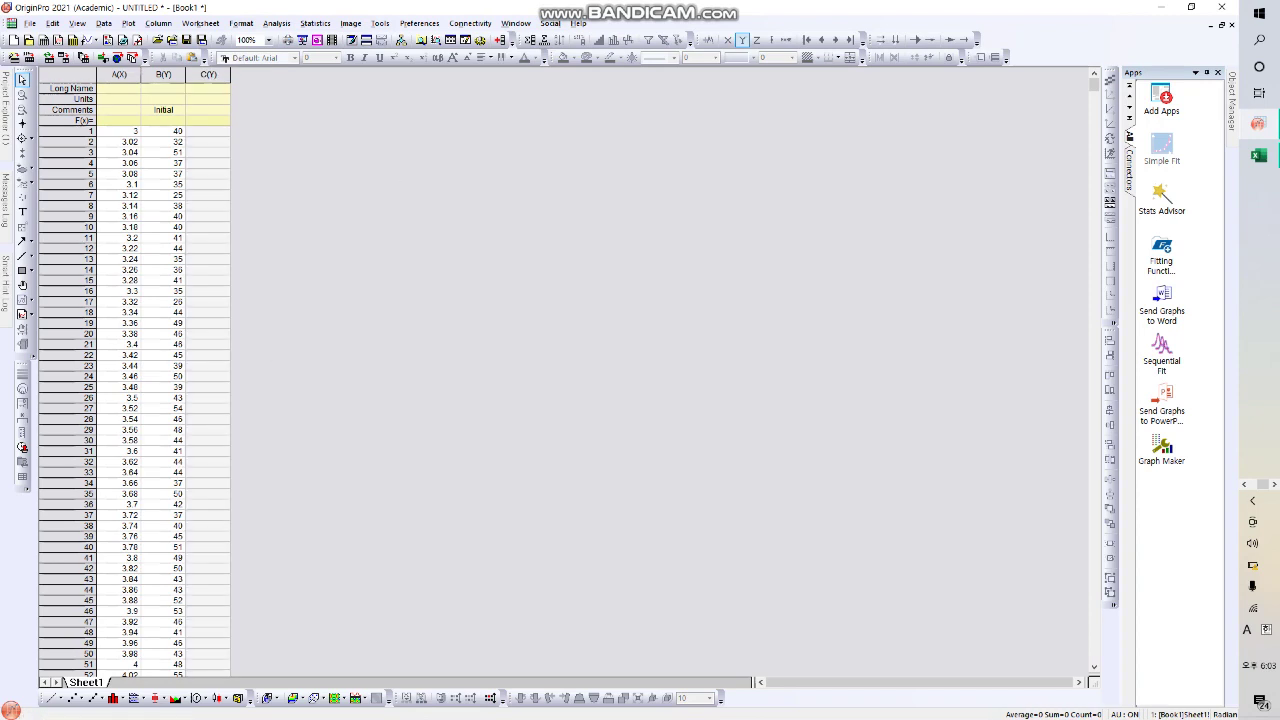
Add seven new empty columns after column C(Y), extending the worksheet through column J(Y).
right_click(365, 261)
click(440, 436)
right_click(416, 208)
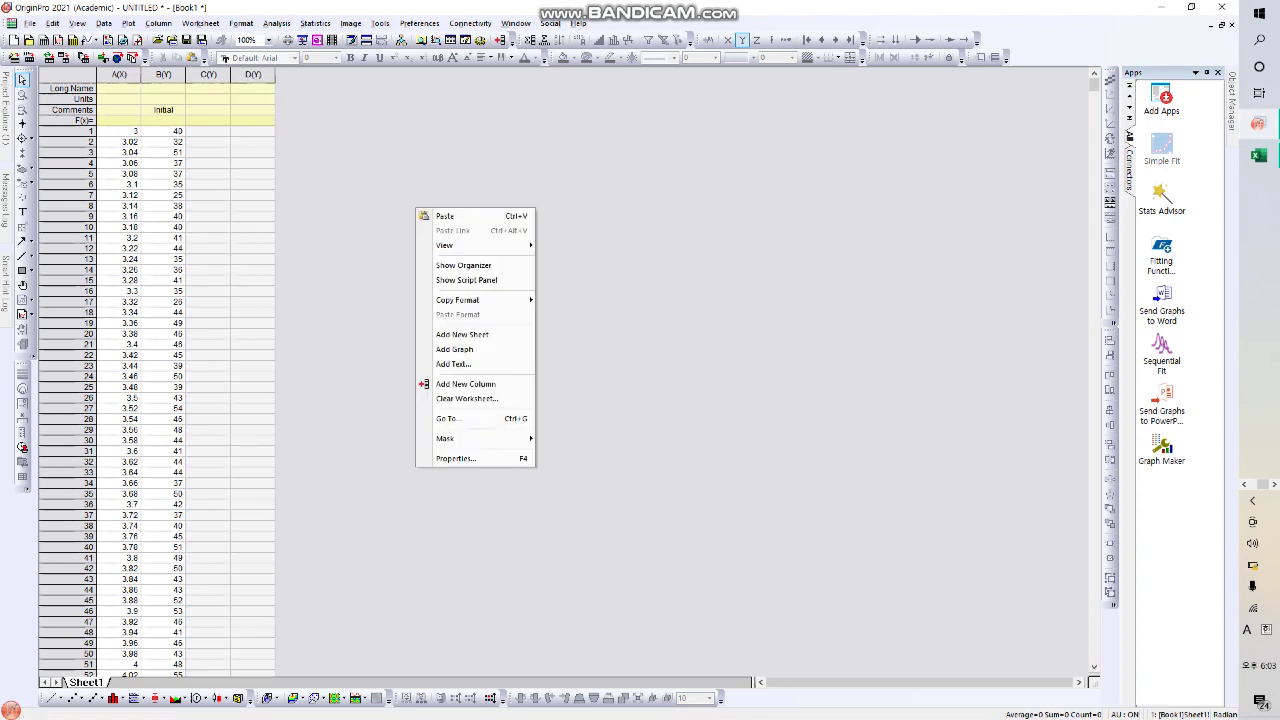
click(462, 384)
right_click(440, 223)
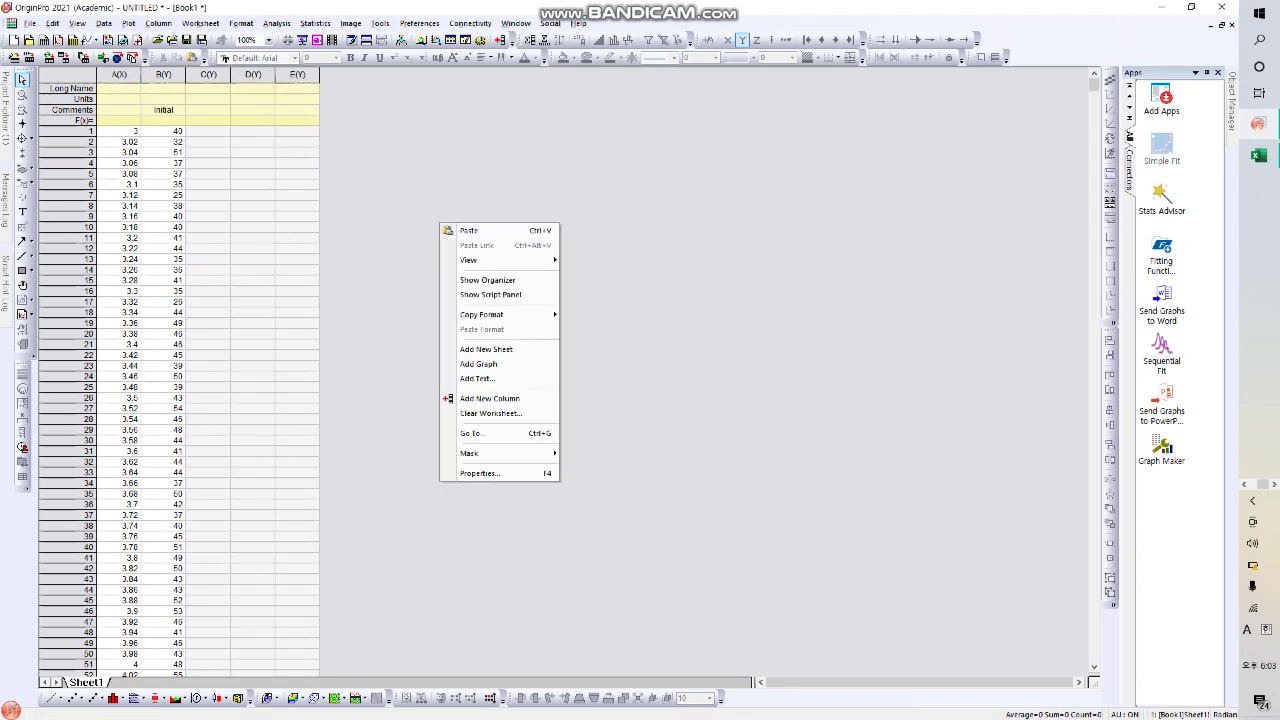
click(470, 398)
right_click(475, 243)
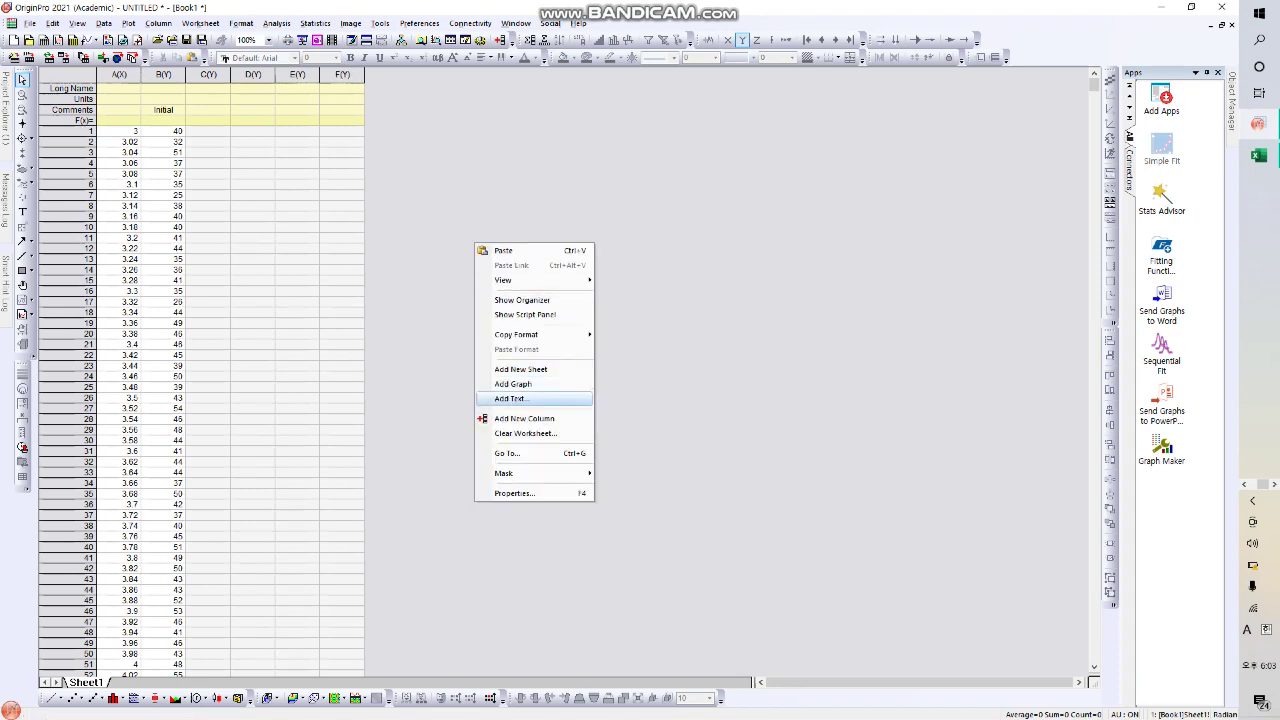
click(520, 418)
right_click(503, 273)
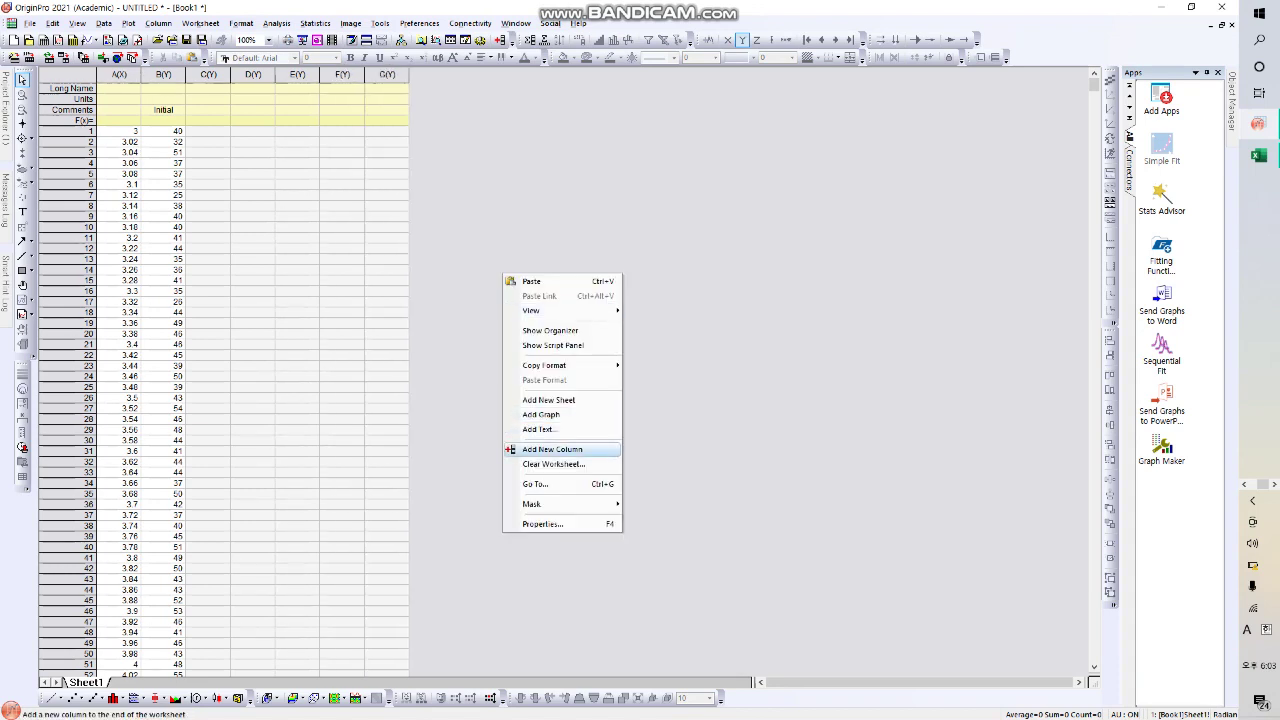
click(550, 449)
right_click(537, 280)
click(560, 458)
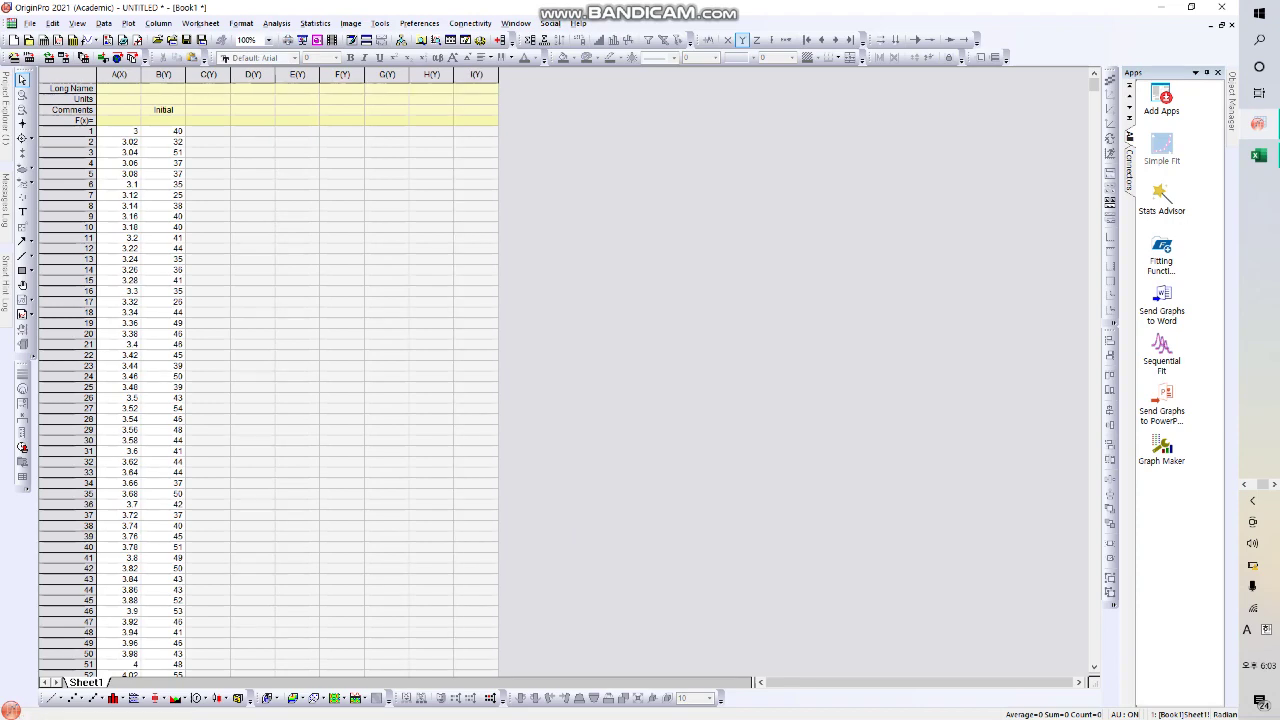
right_click(594, 234)
click(640, 410)
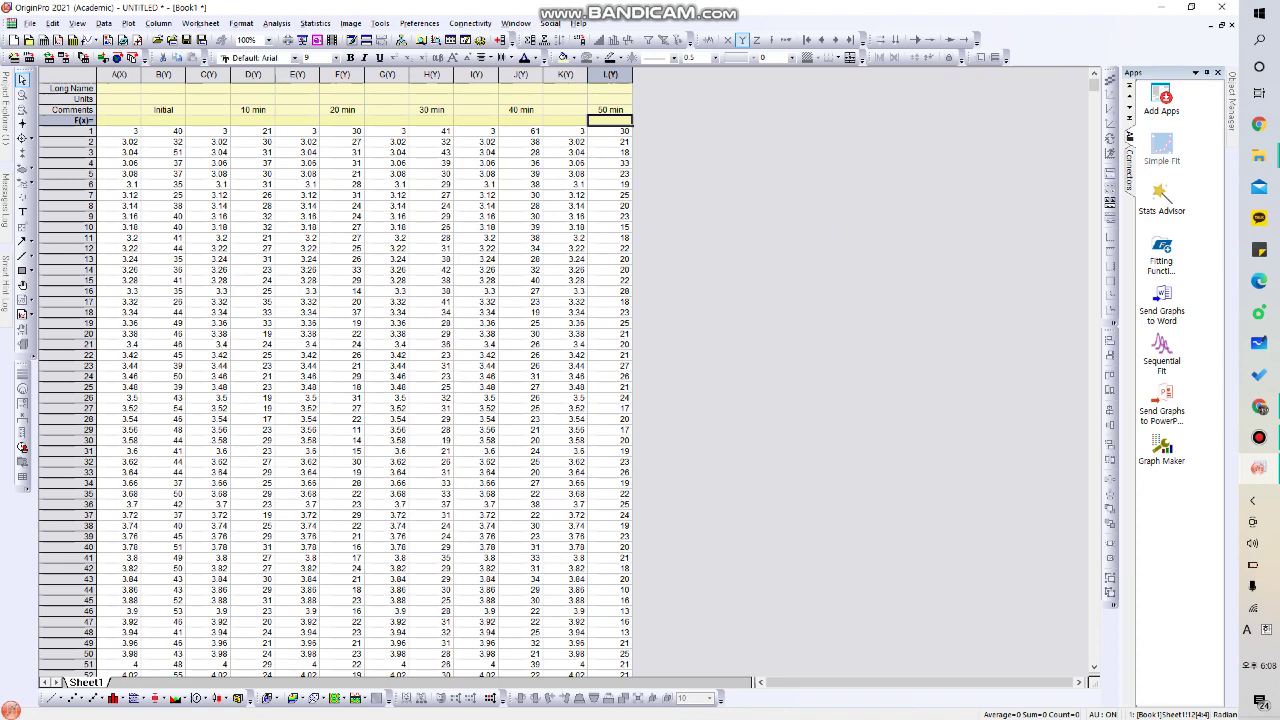
click(120, 152)
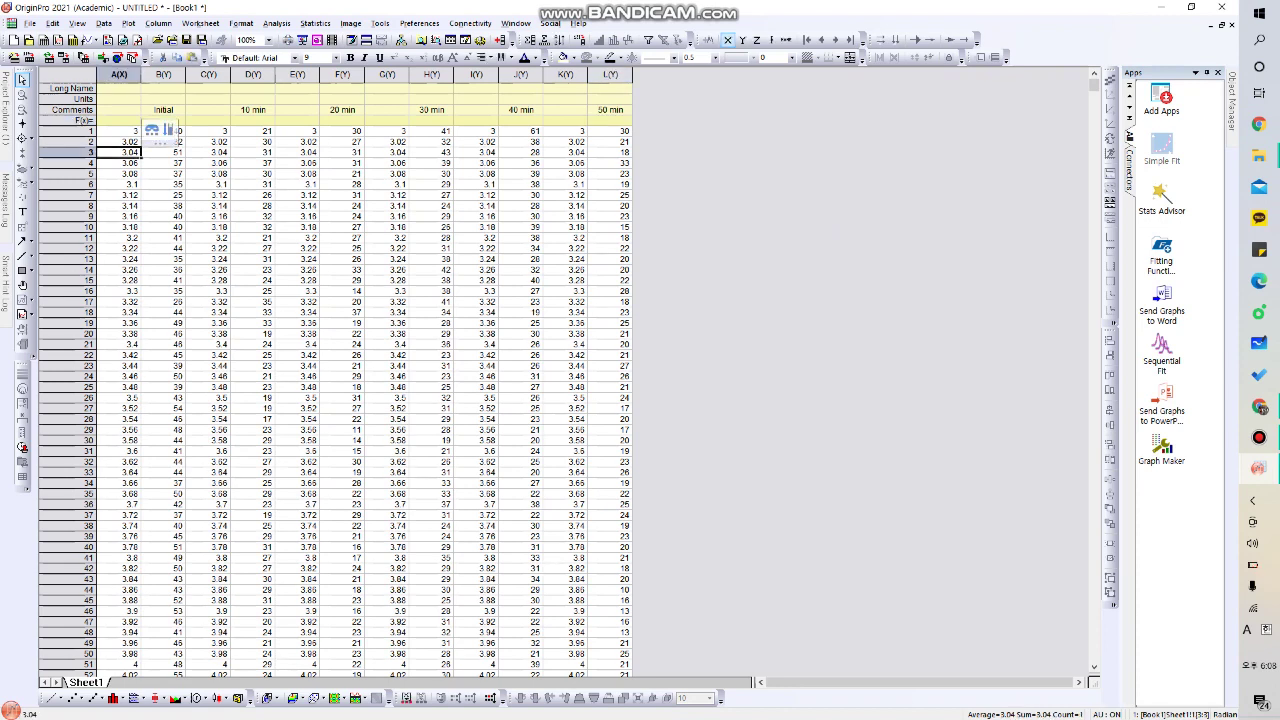
key(Down)
key(Down)
key(Down)
key(Down)
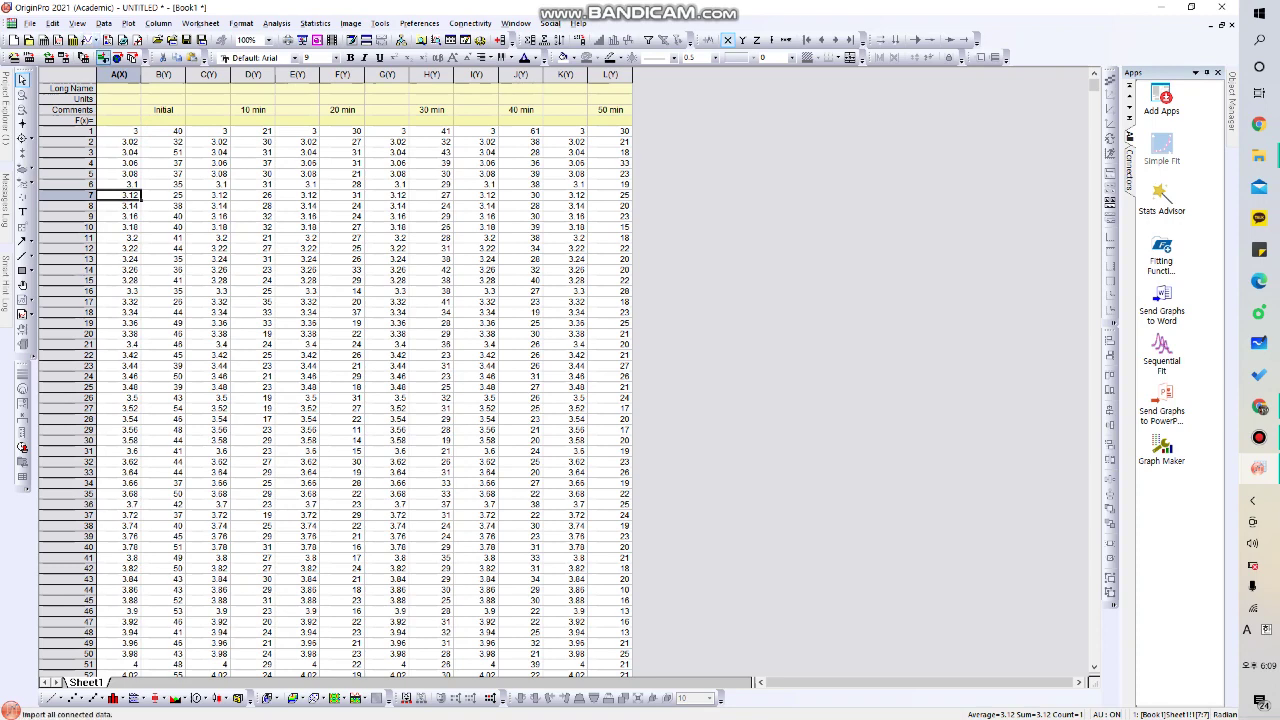
Set the angle columns C, E, G, I and K as X columns so each measurement has its own X-Y pair.
click(119, 75)
click(208, 75)
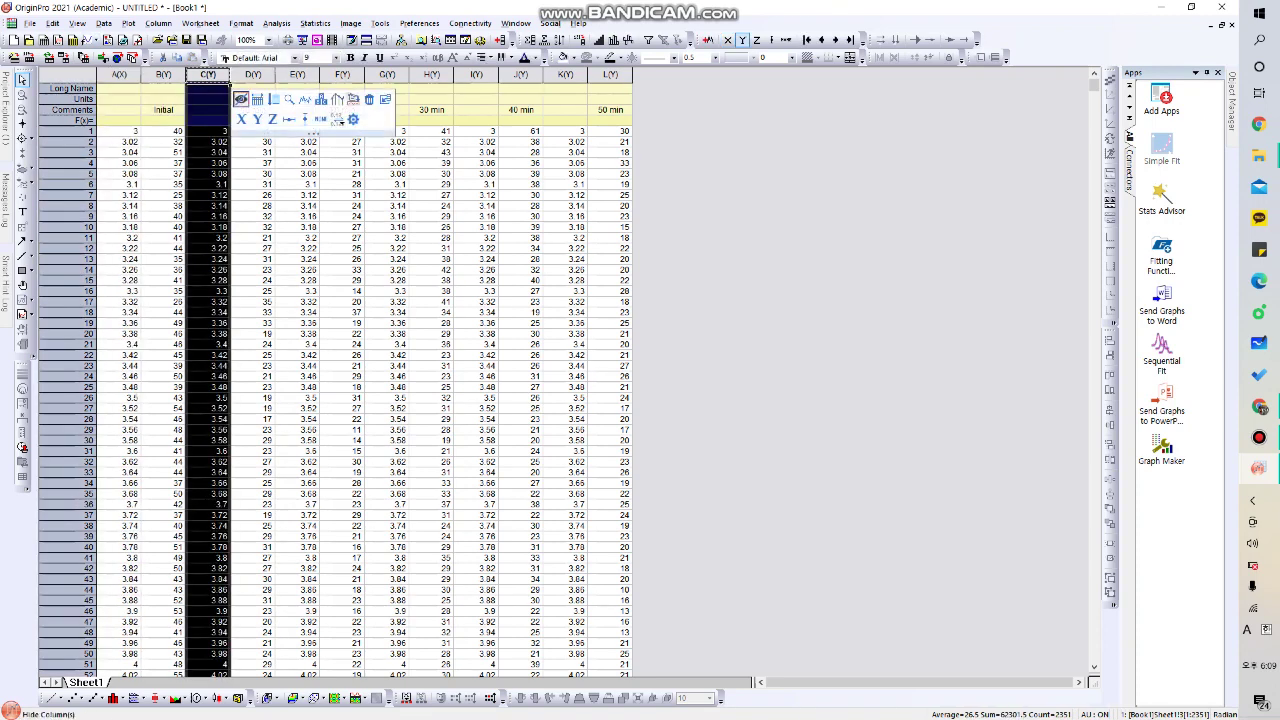
click(297, 75)
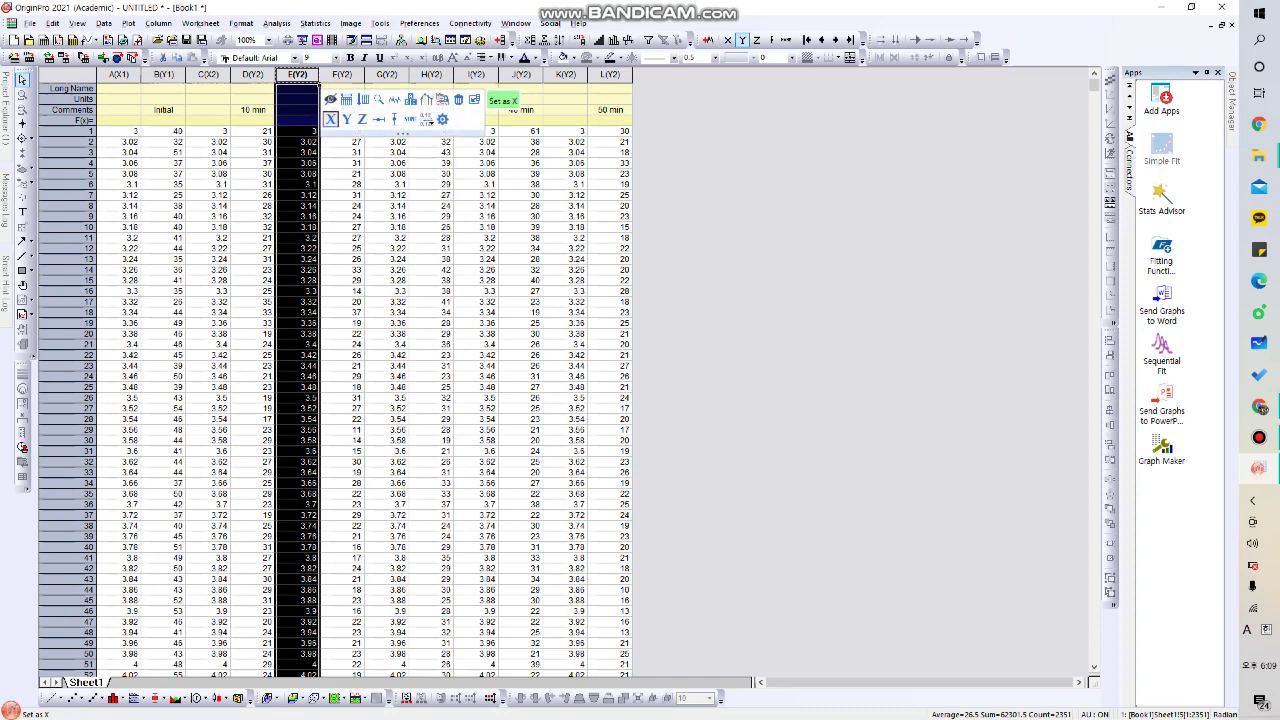
click(330, 119)
click(386, 75)
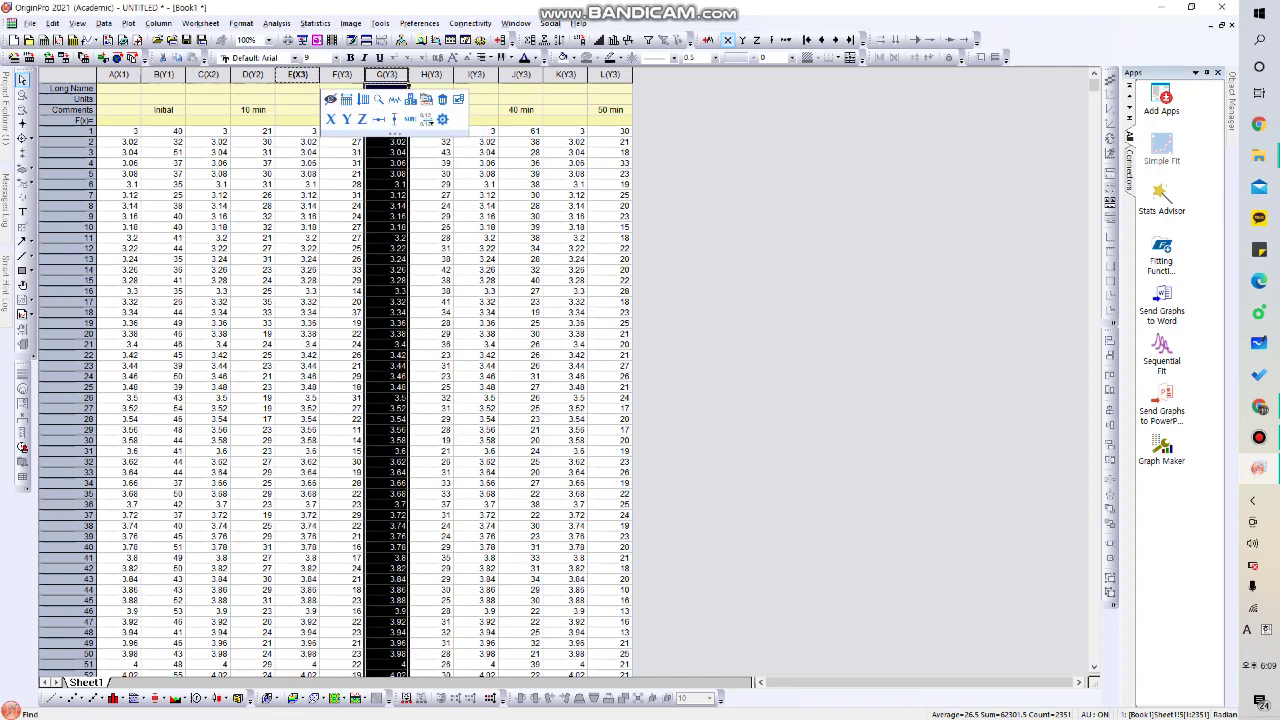
click(420, 119)
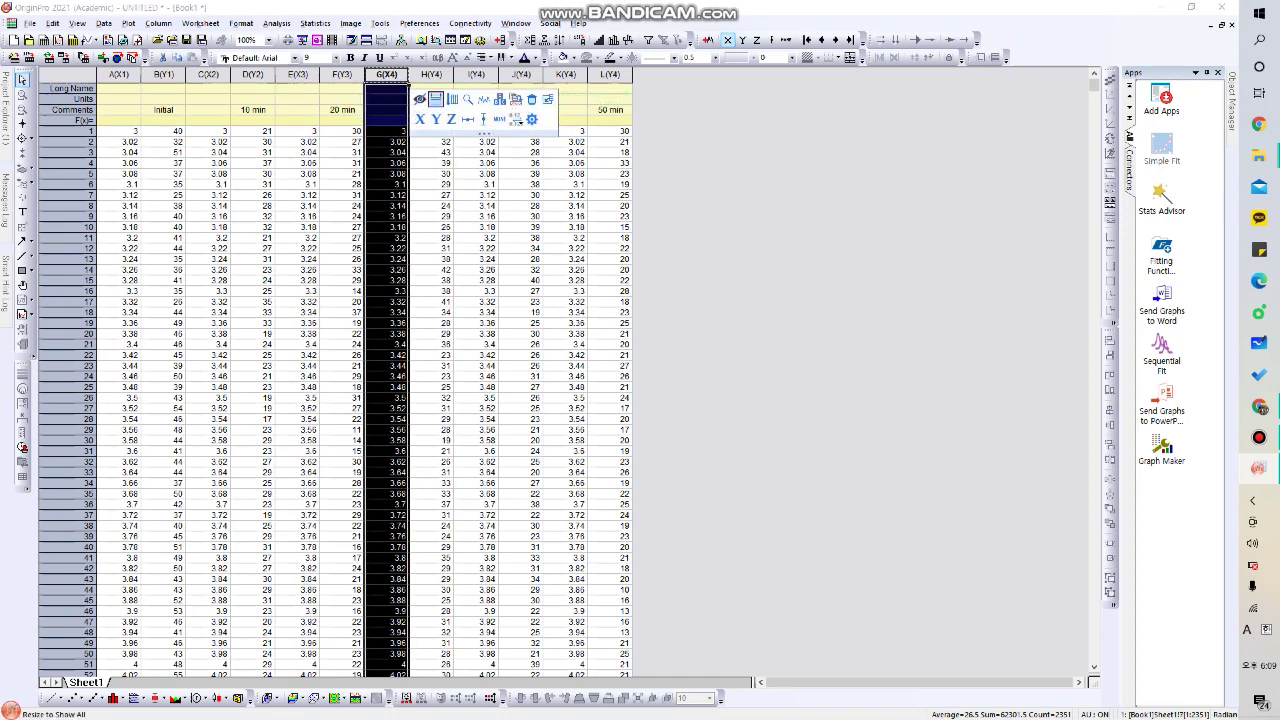
click(476, 75)
click(509, 119)
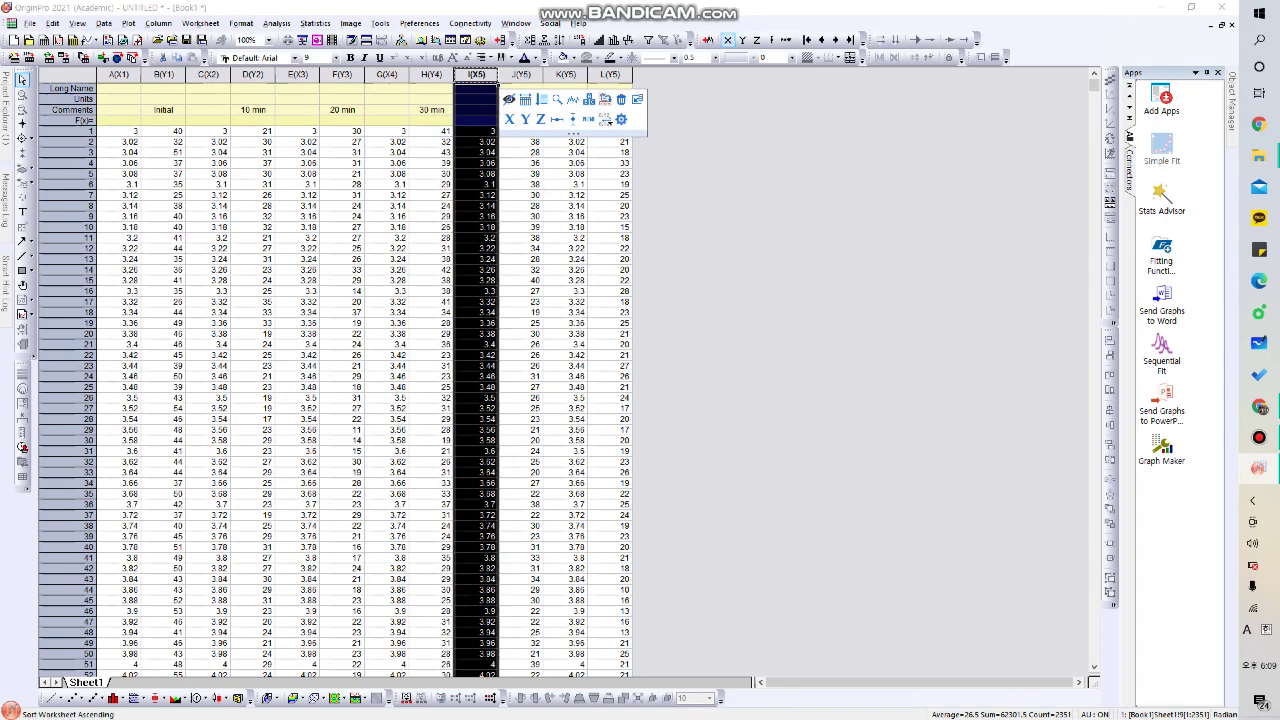
click(565, 75)
click(598, 119)
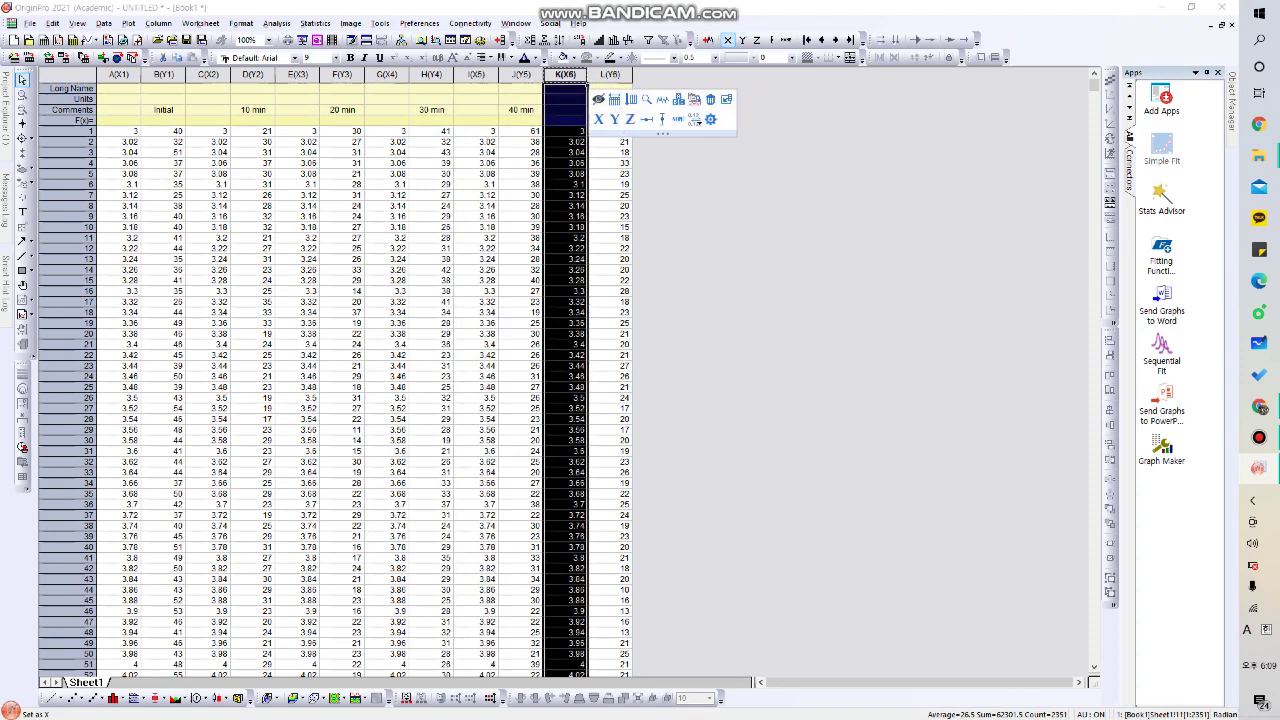
click(770, 260)
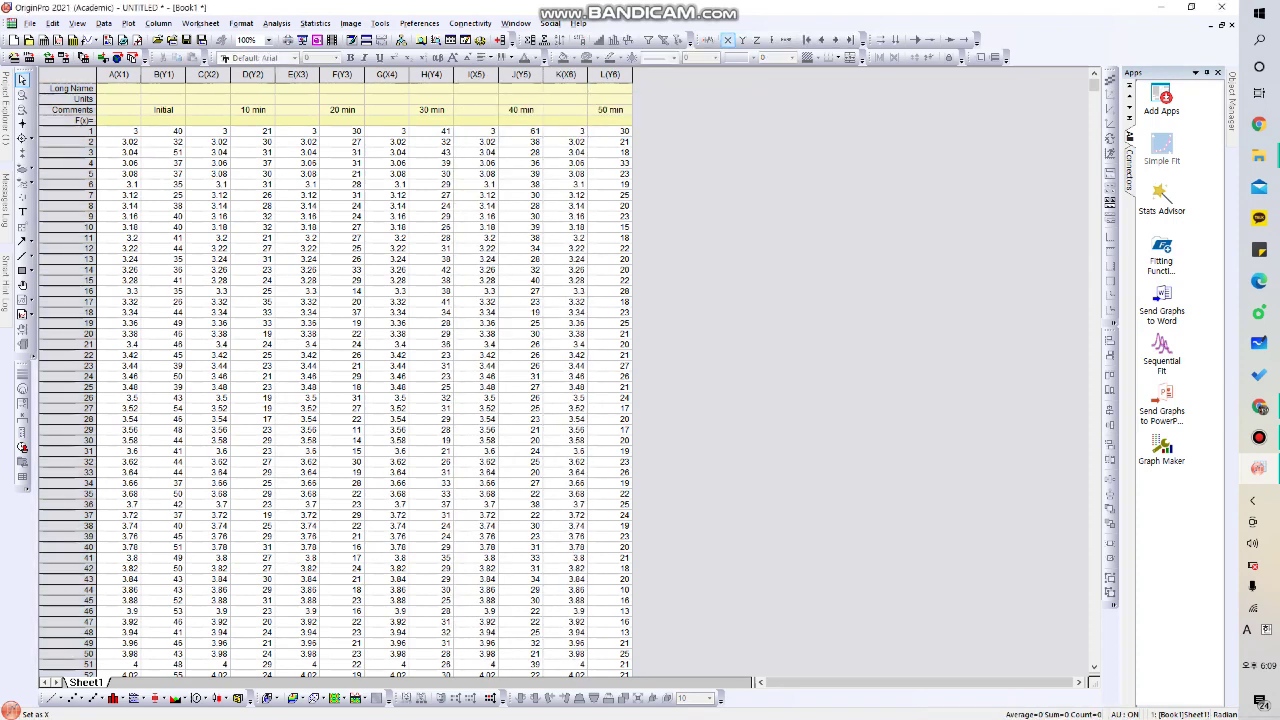
Plot all worksheet columns A through L as a Stacked Lines by Y Offsets graph.
drag(118, 75, 630, 78)
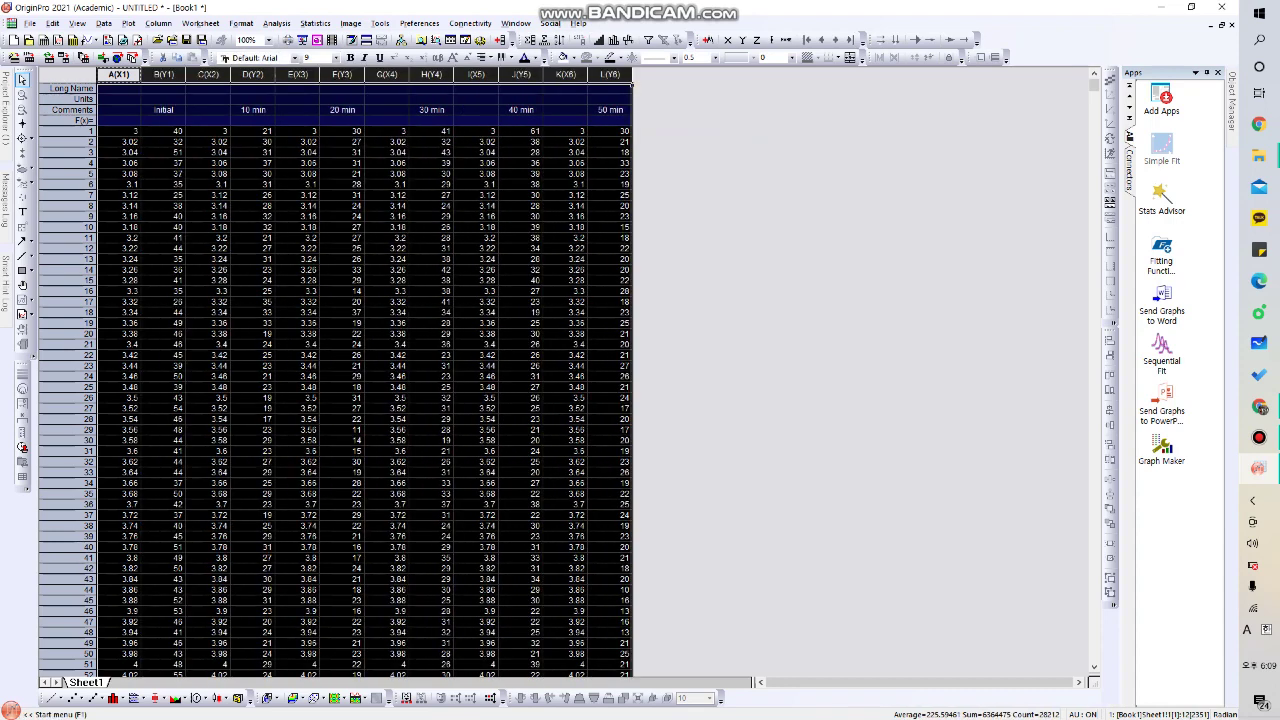
click(137, 697)
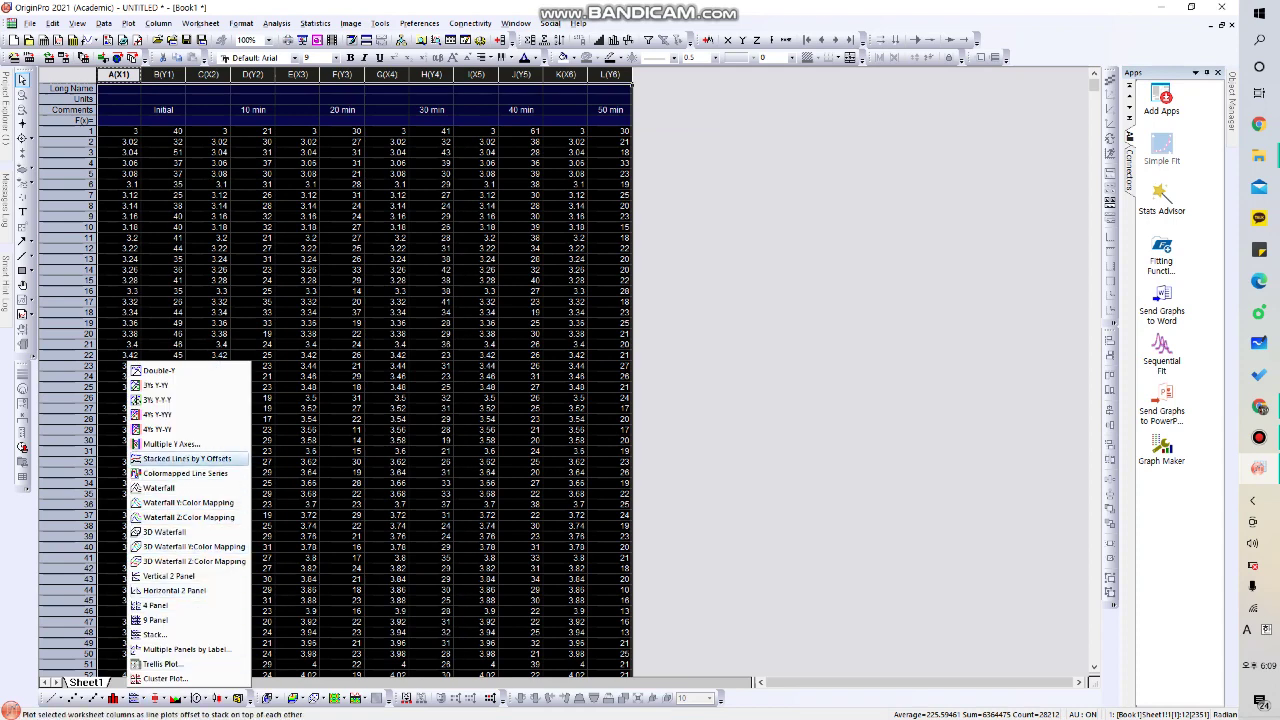
click(187, 458)
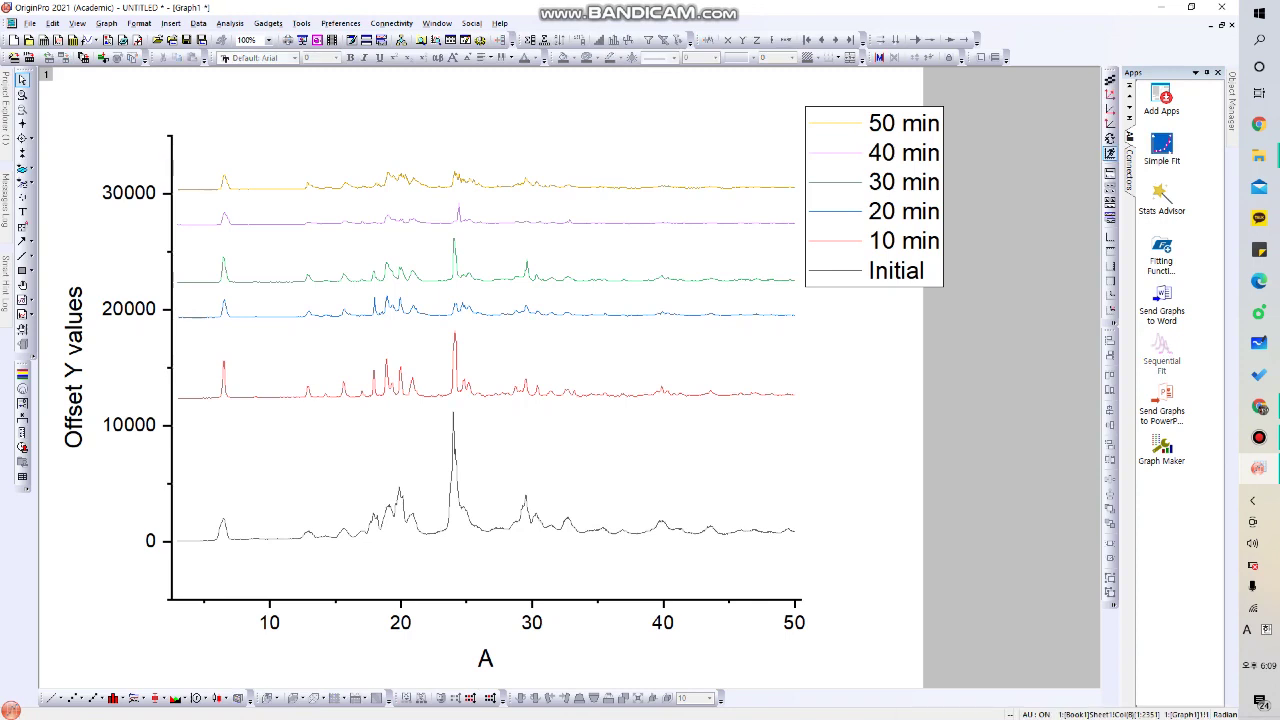
click(73, 367)
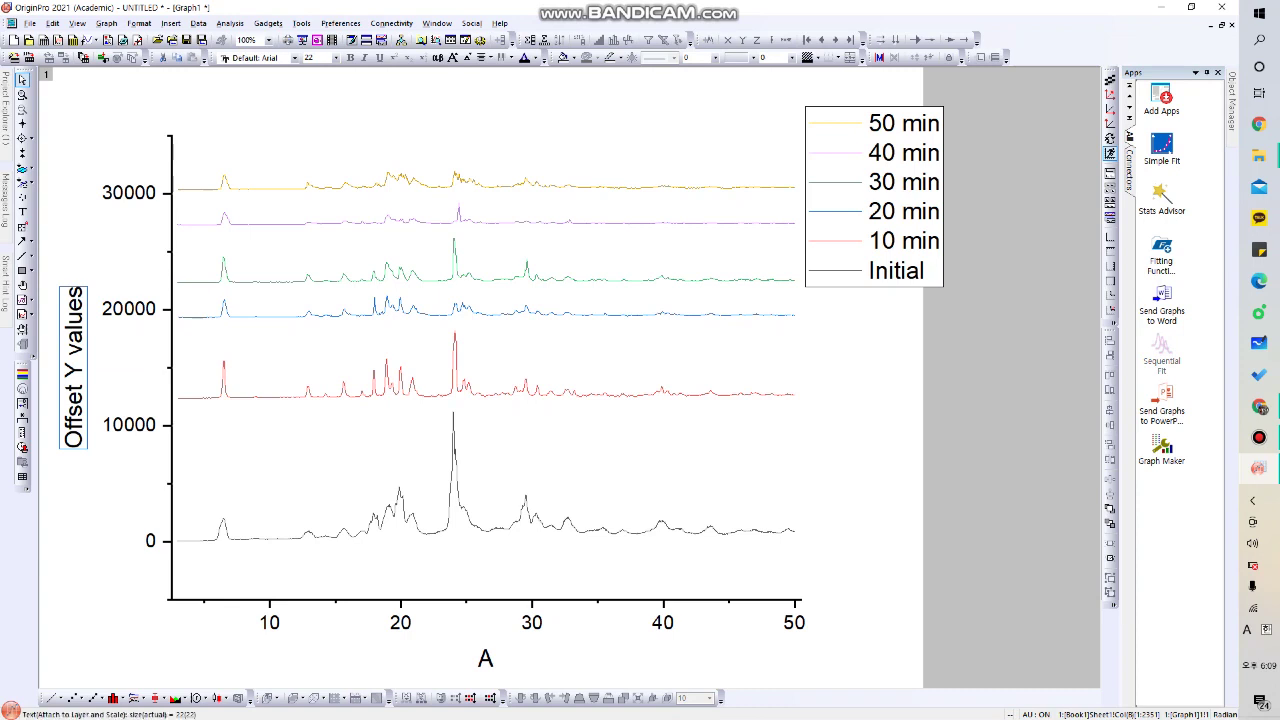
click(485, 658)
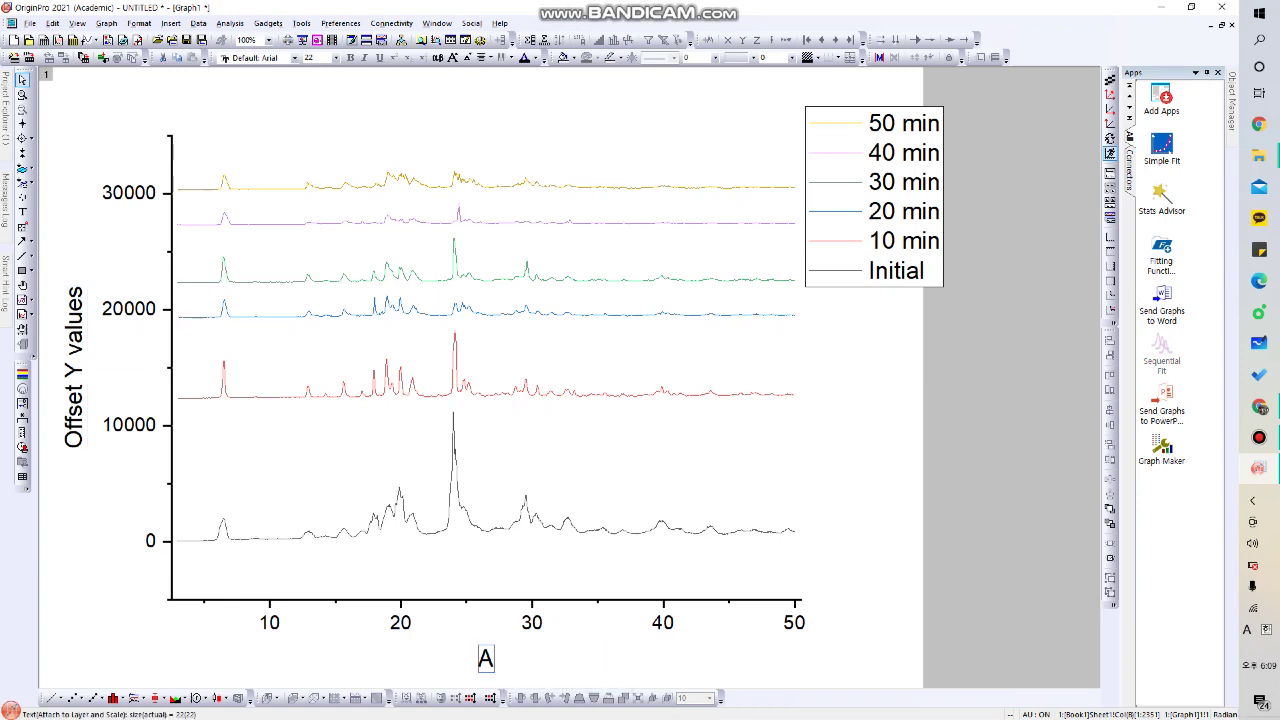
Label each curve directly at its end with its legend text and delete the separate legend box.
click(874, 197)
drag(874, 197, 743, 240)
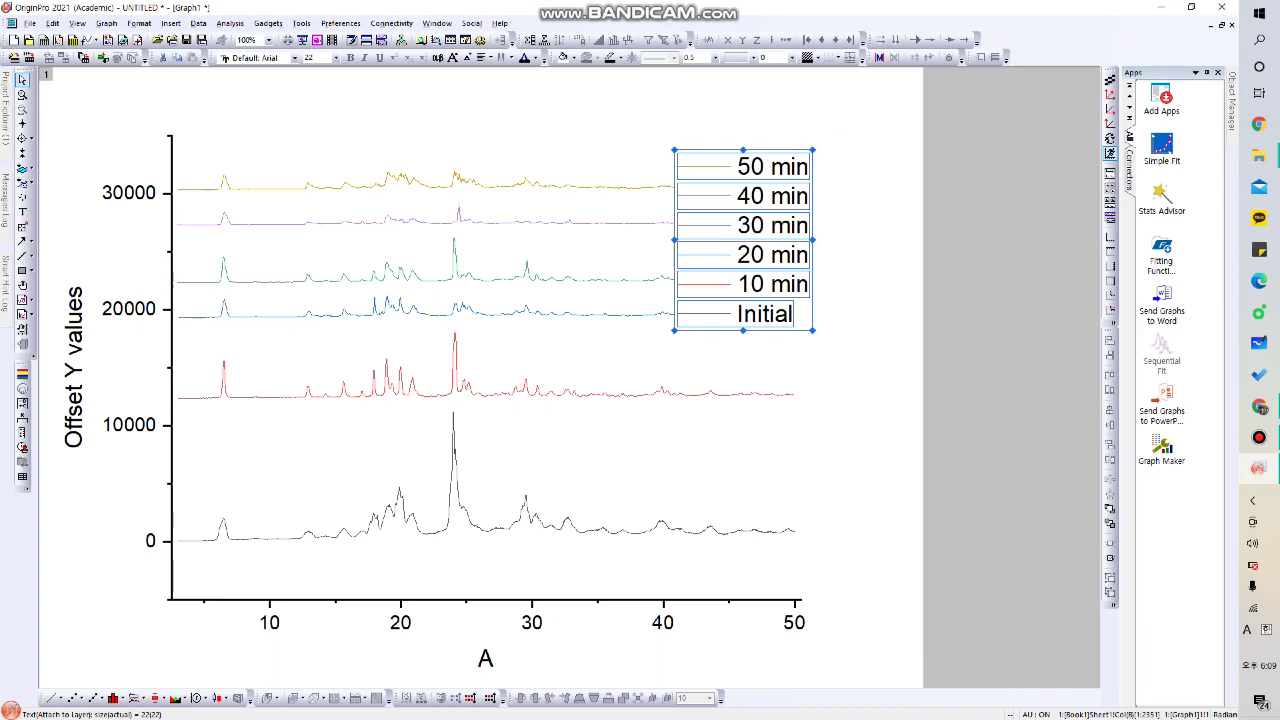
click(745, 240)
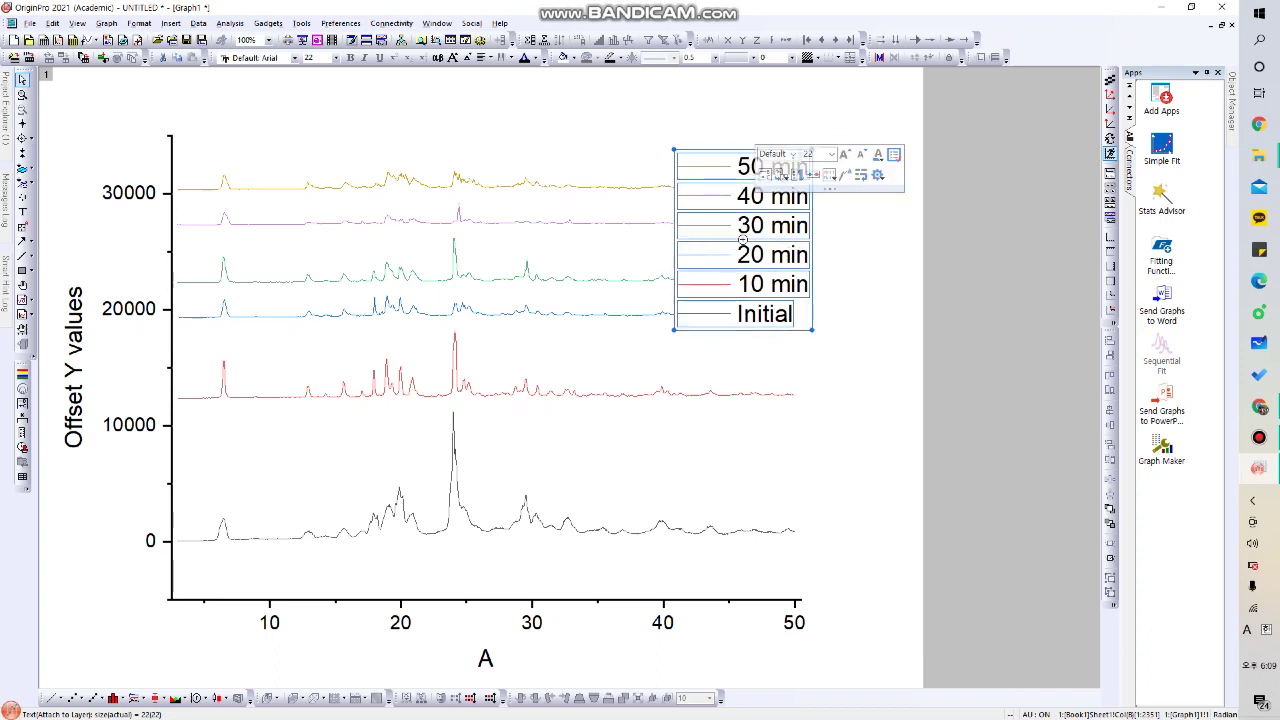
click(796, 174)
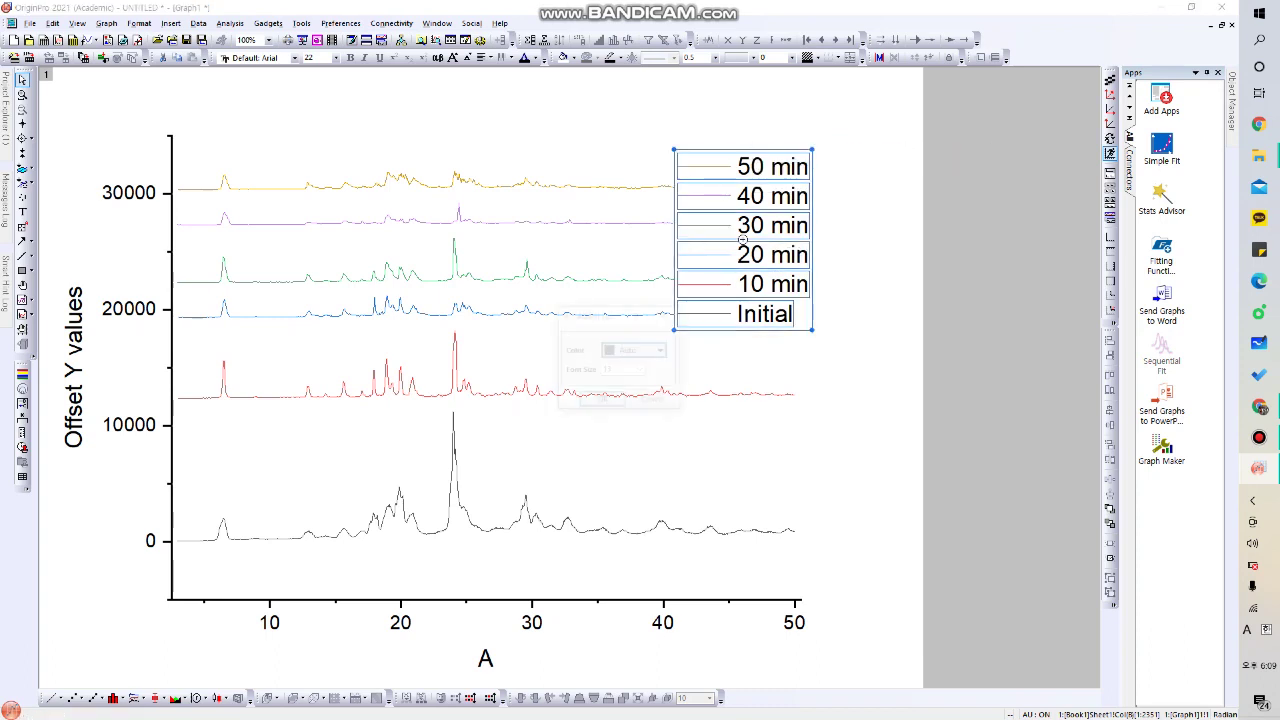
key(Return)
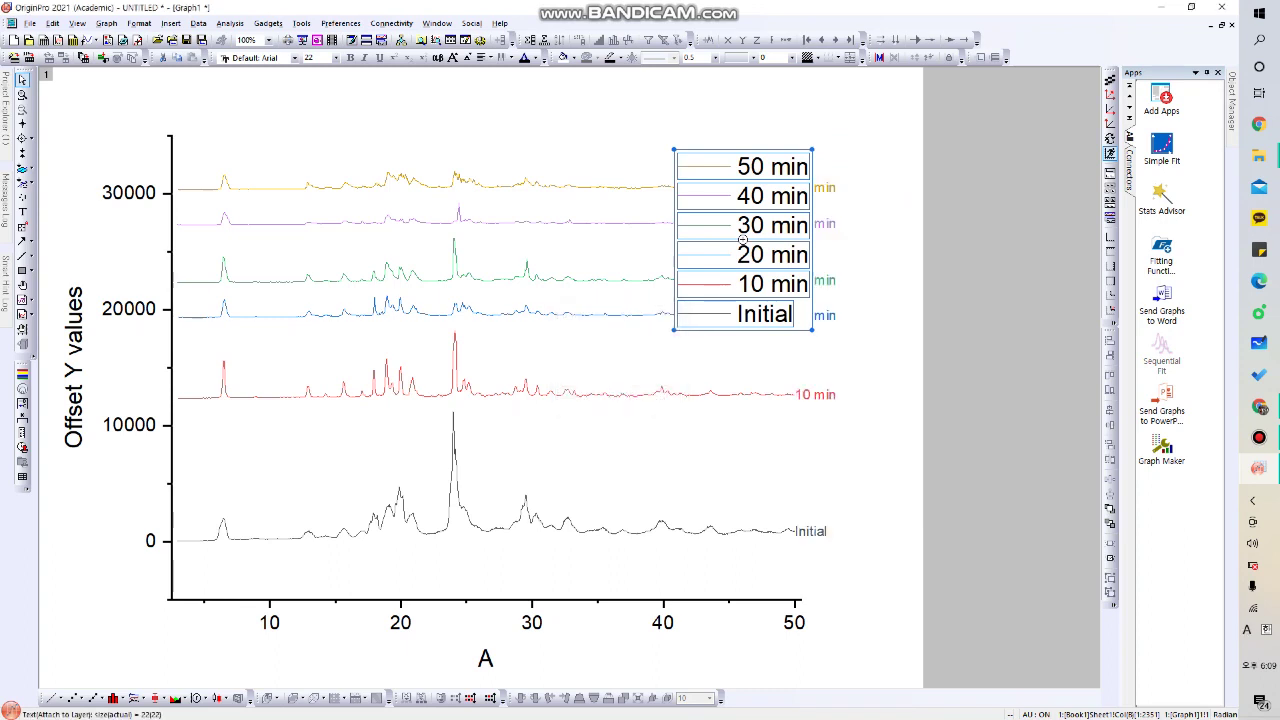
key(Delete)
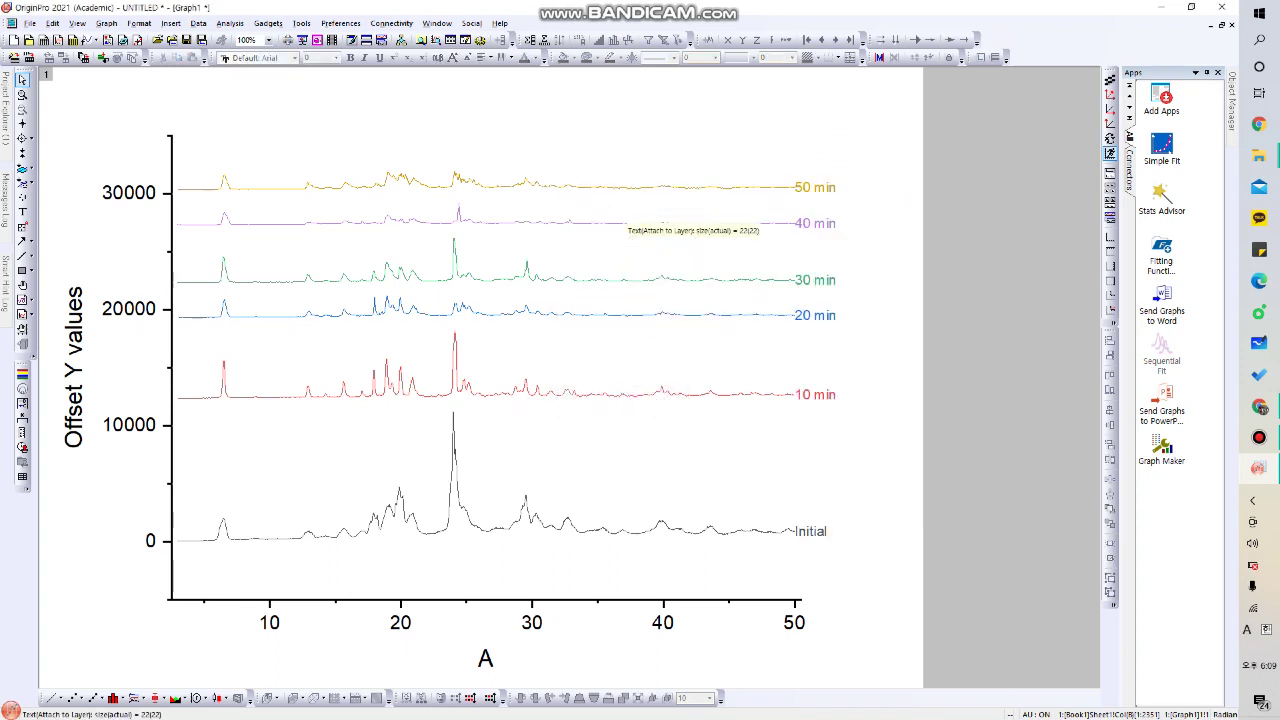
Delete the Y axis line with its ticks and the Y axis tick labels from the stacked graph.
click(171, 420)
key(Delete)
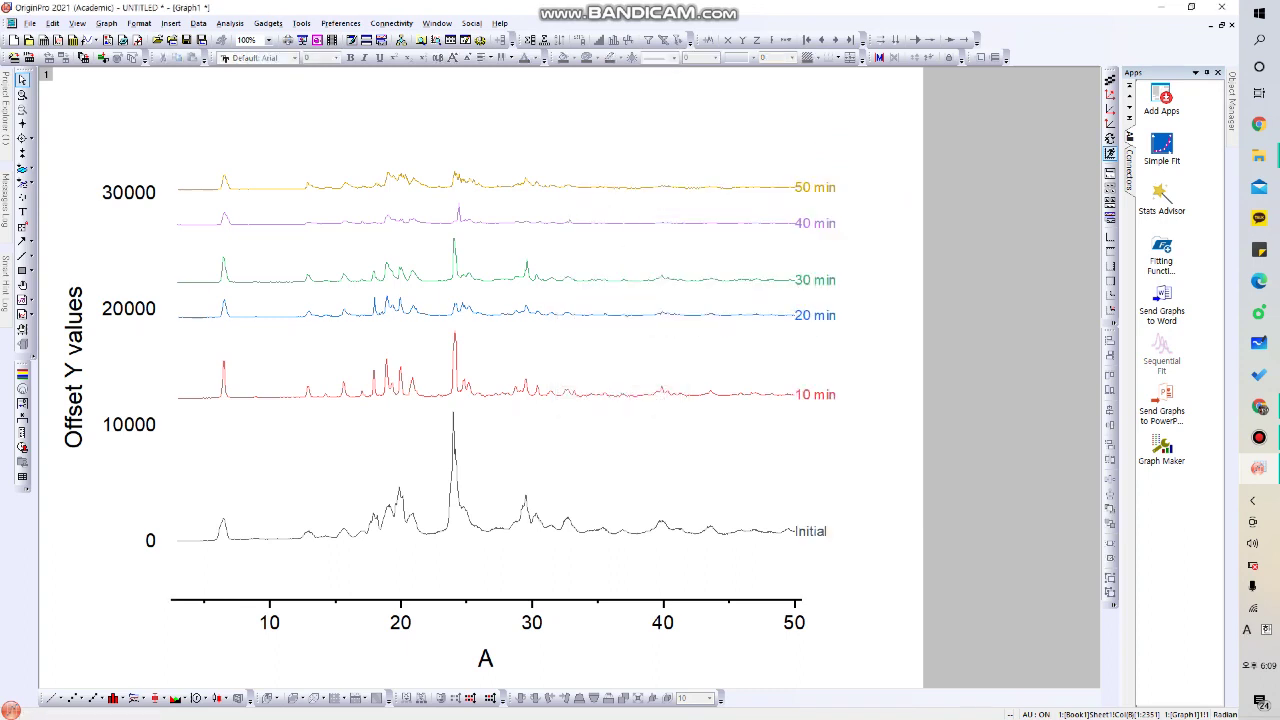
click(130, 425)
key(Delete)
Replace the Y axis title text with Intensity(cps).
double_click(127, 367)
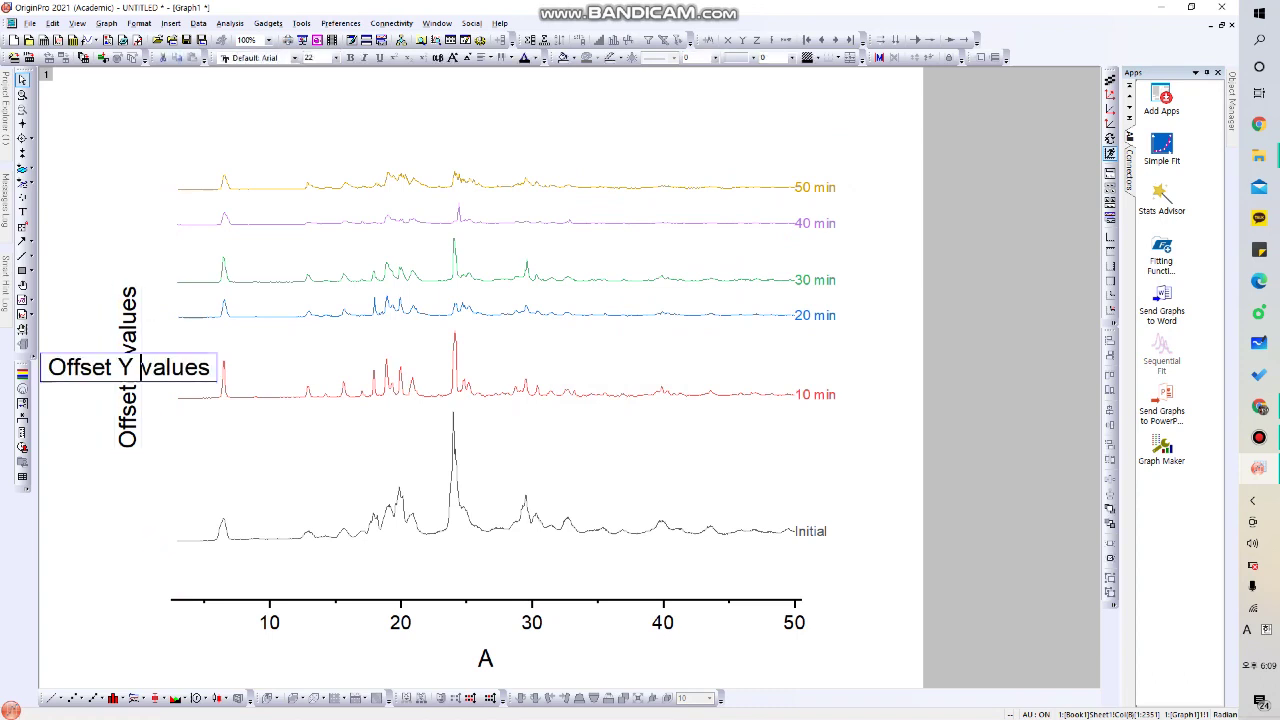
key(BackSpace)
text(Int)
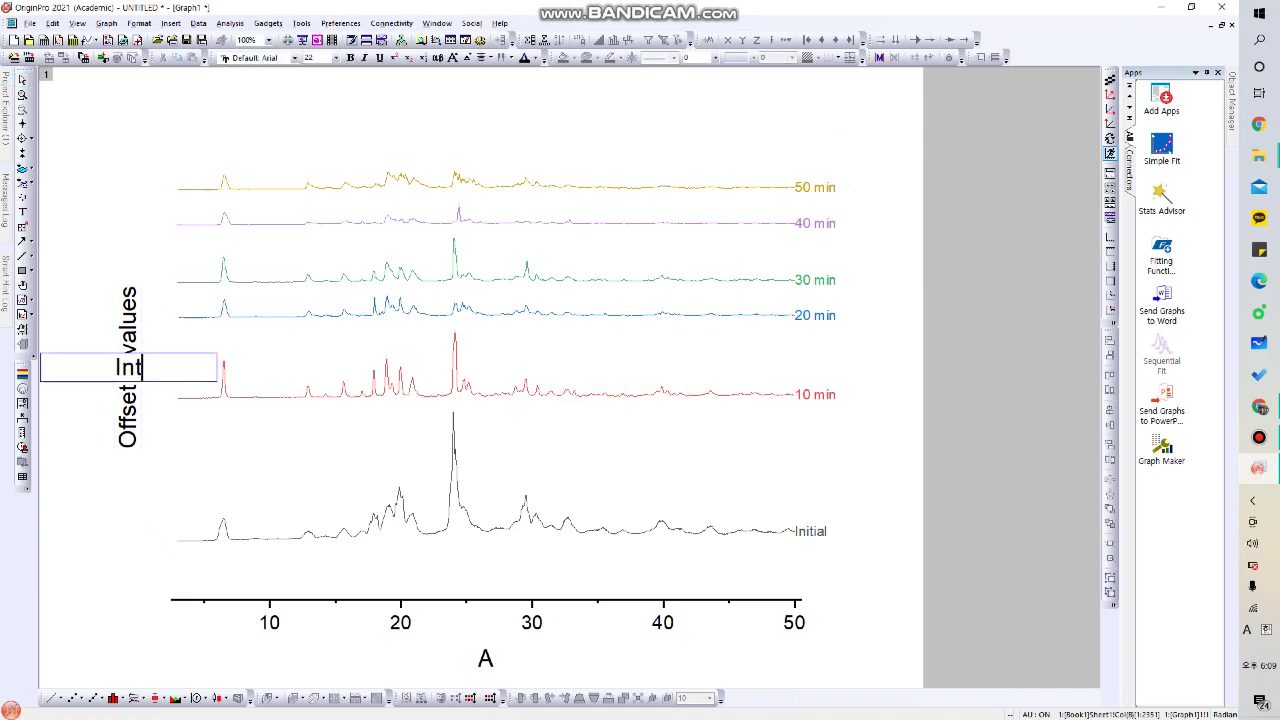
text(ensity)
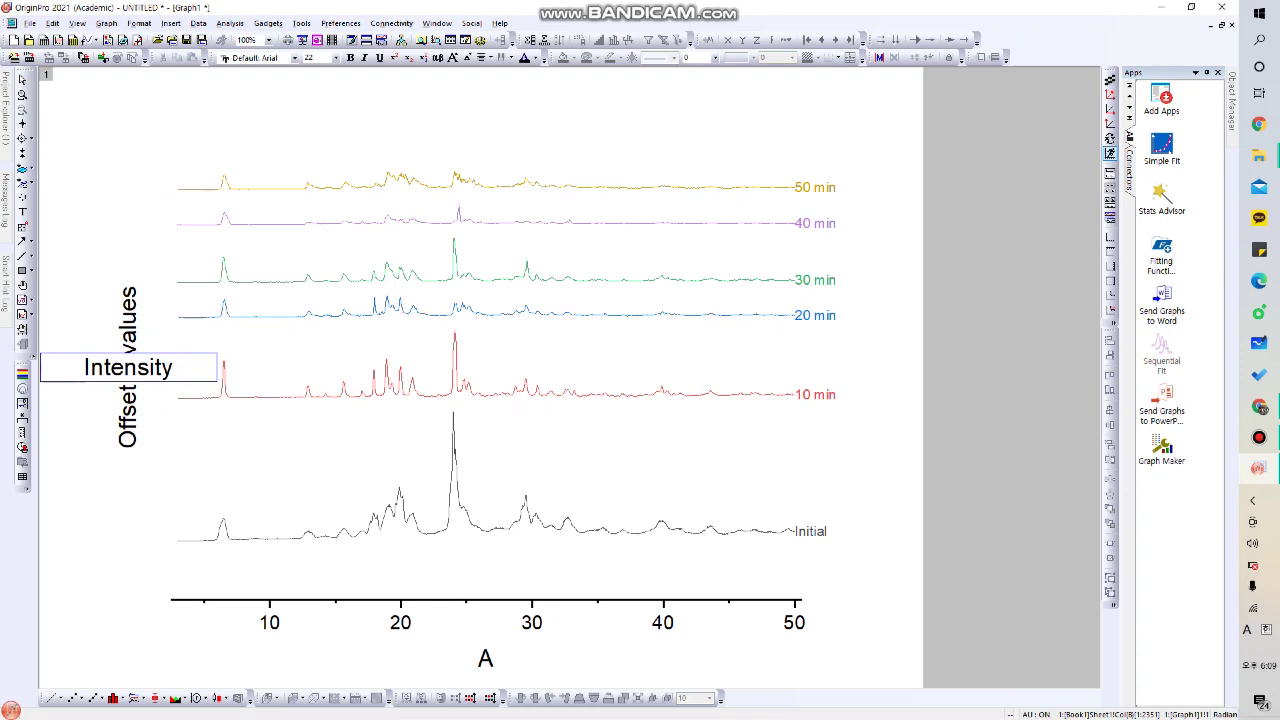
text((cps))
key(Escape)
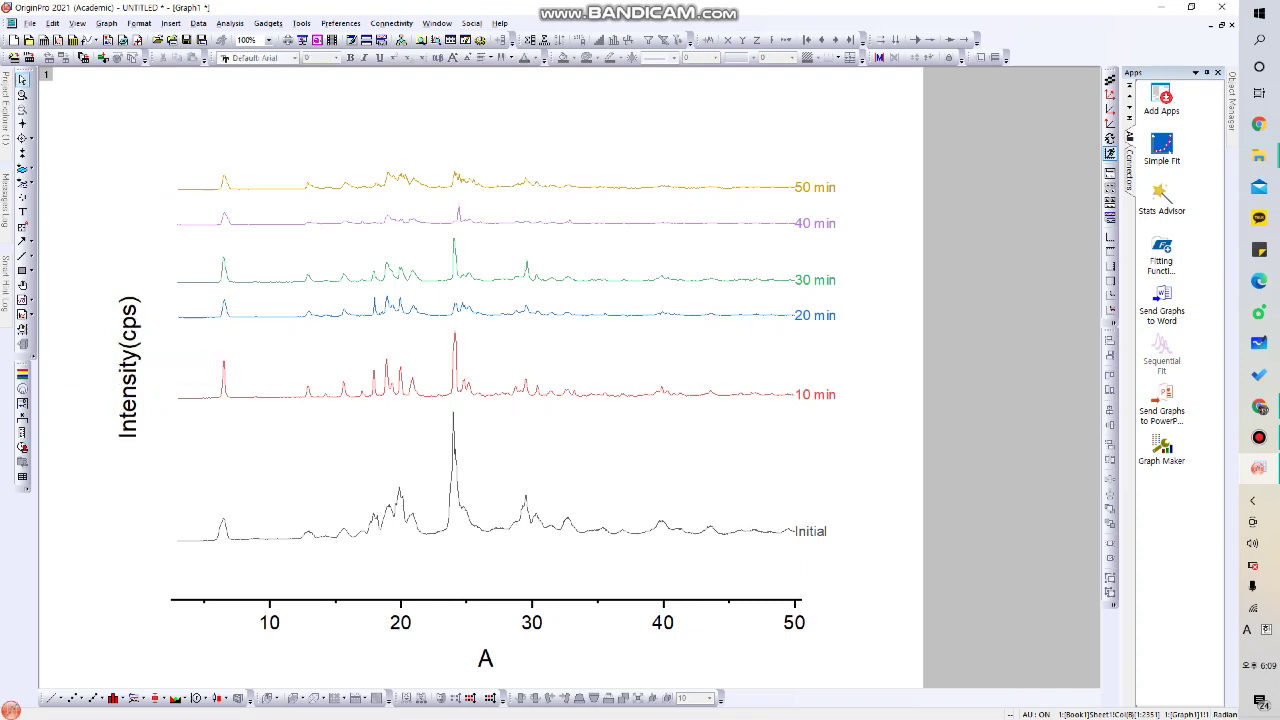
Set the X axis scale to run from 3 to 50.
right_click(536, 622)
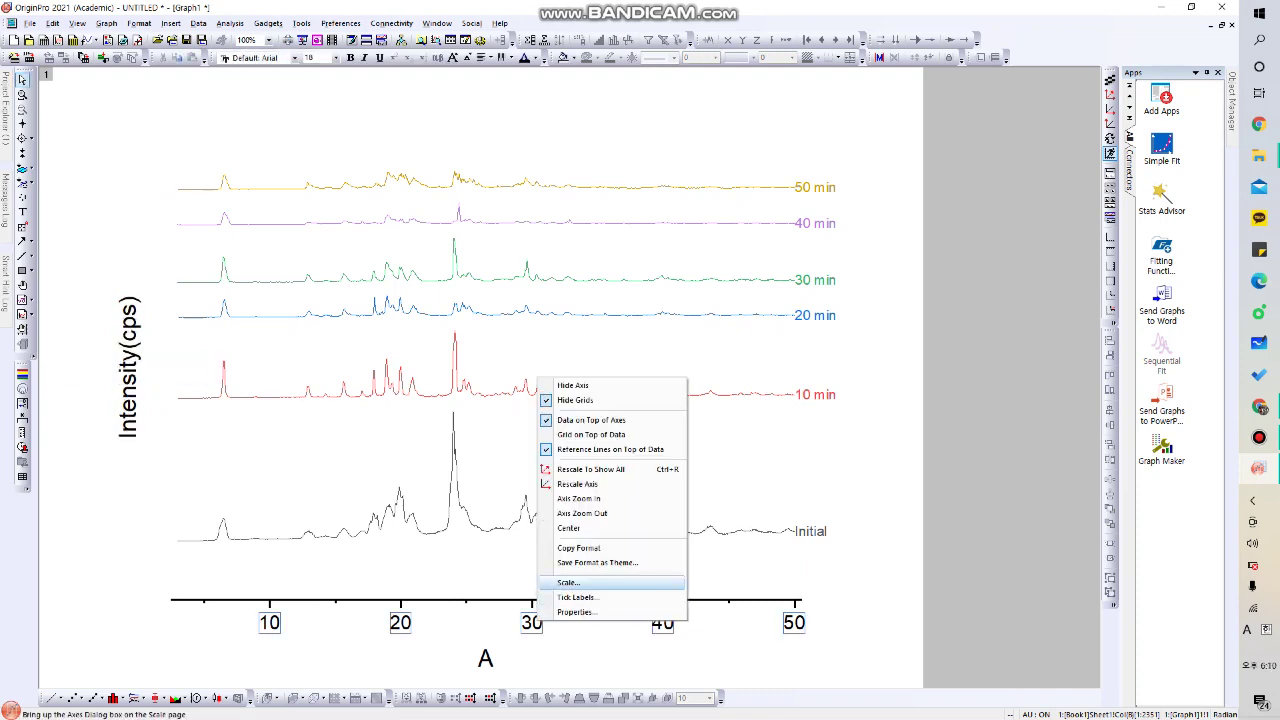
click(570, 583)
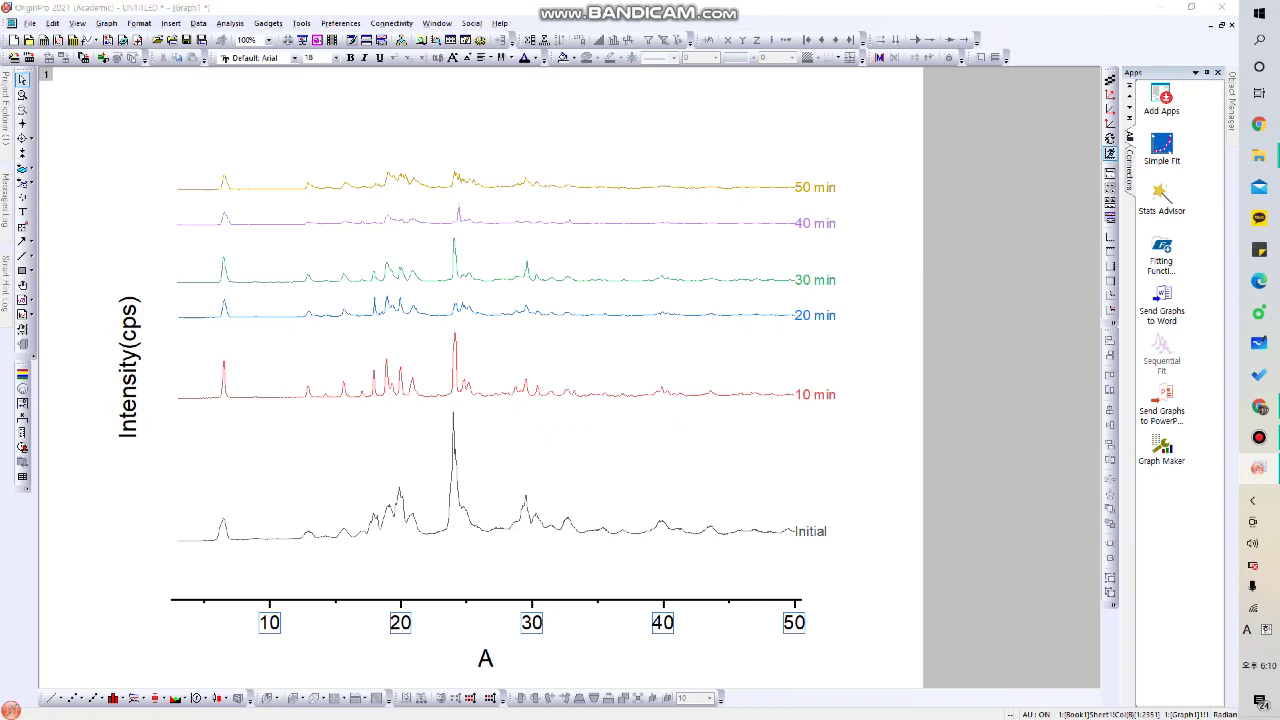
text(3)
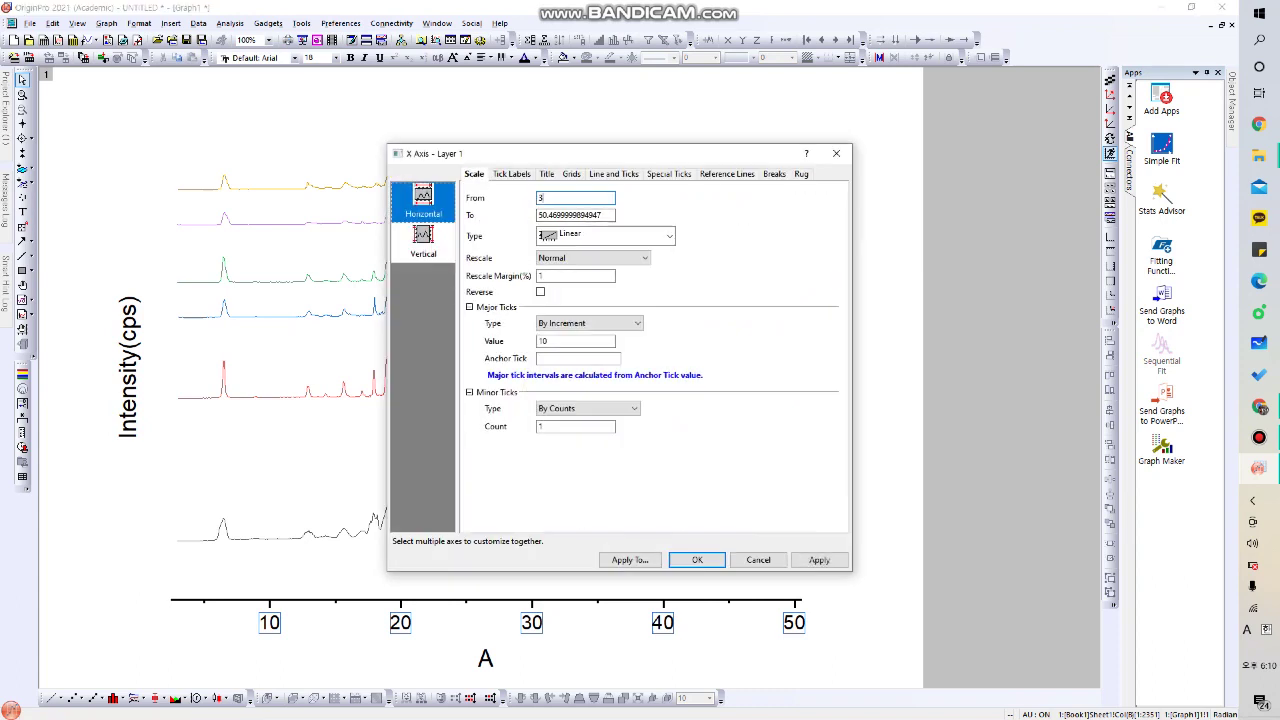
key(Tab)
text(50)
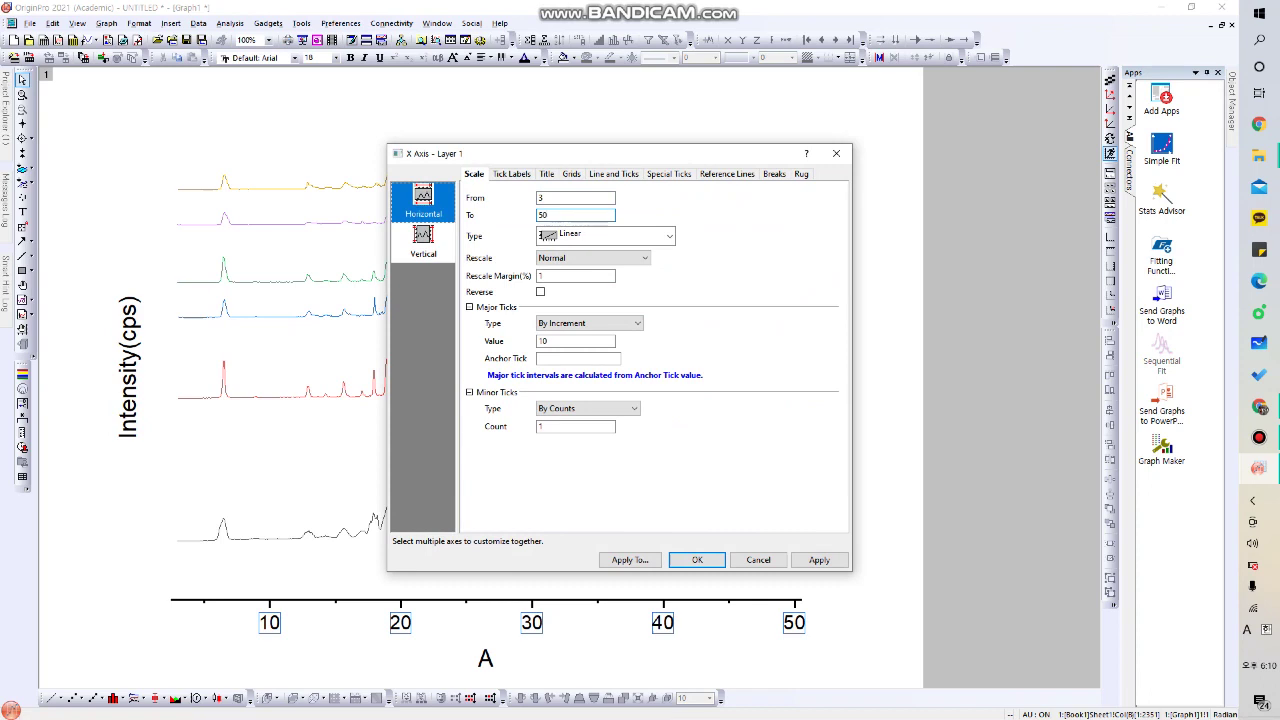
key(Return)
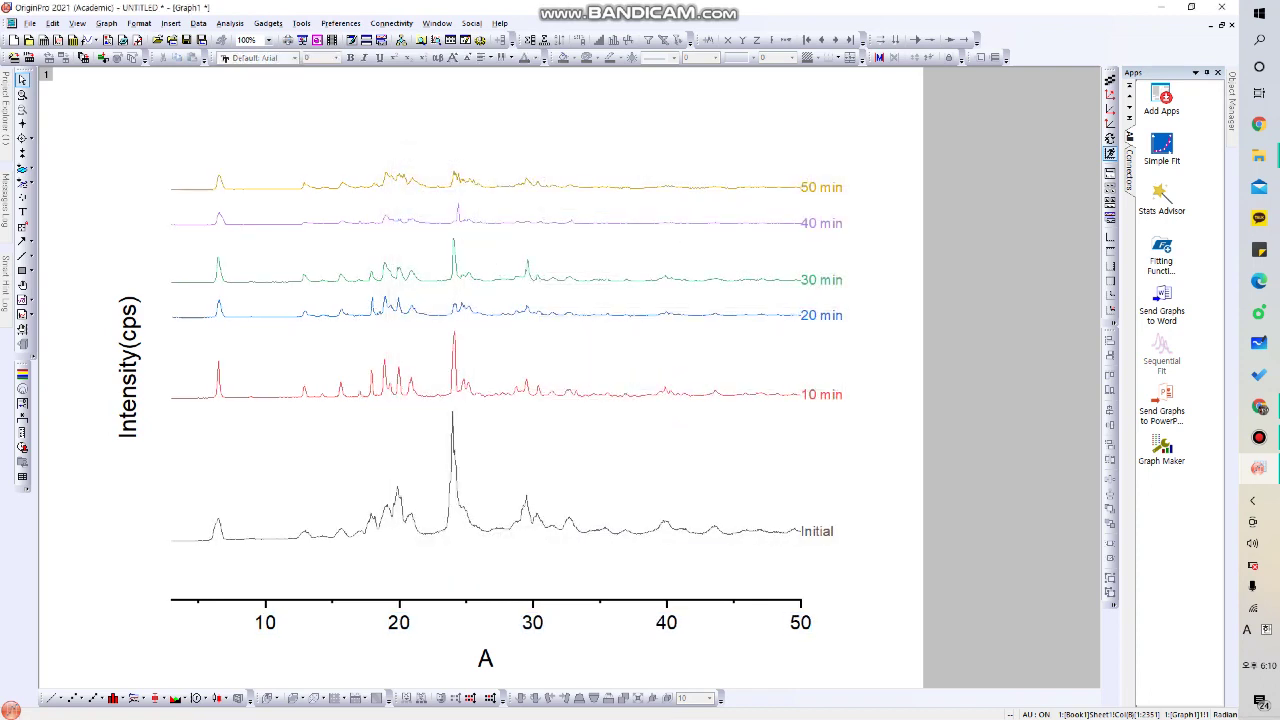
Replace the X axis title text with Degree(2θ), inserting the theta character from the Symbol Map.
double_click(485, 659)
key(ctrl+a)
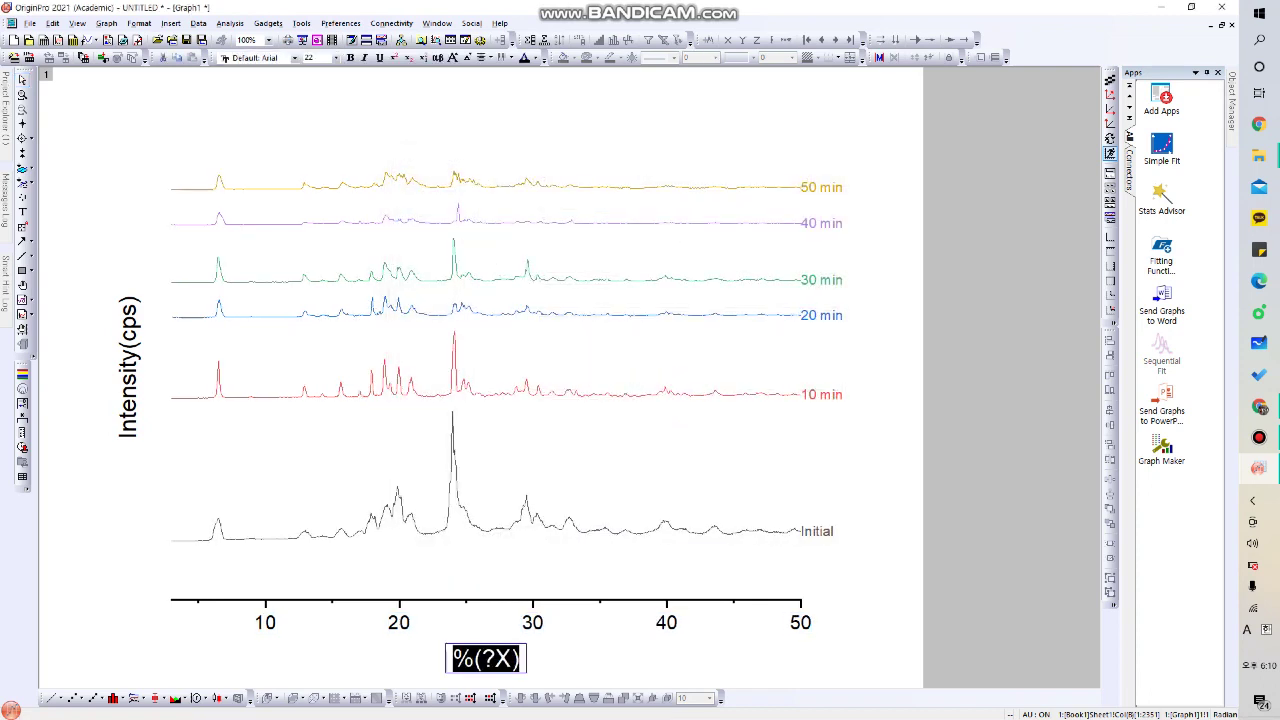
text(Degree(2)
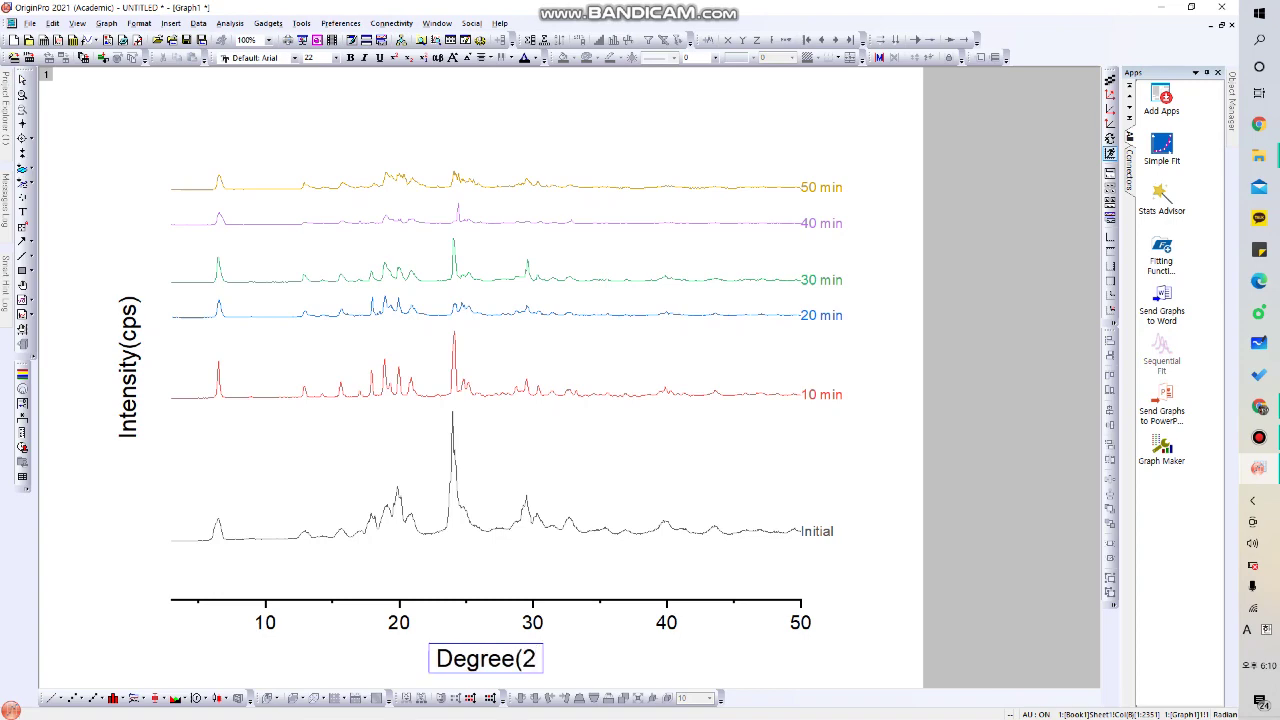
right_click(535, 665)
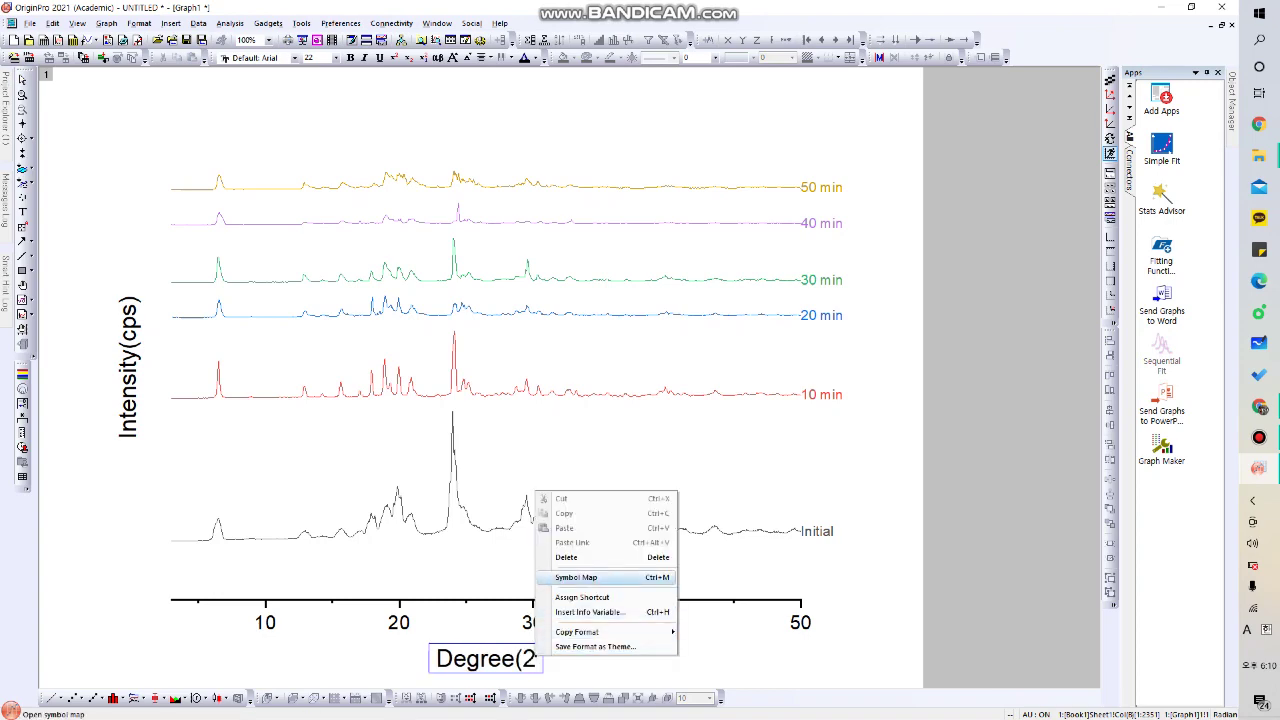
click(560, 579)
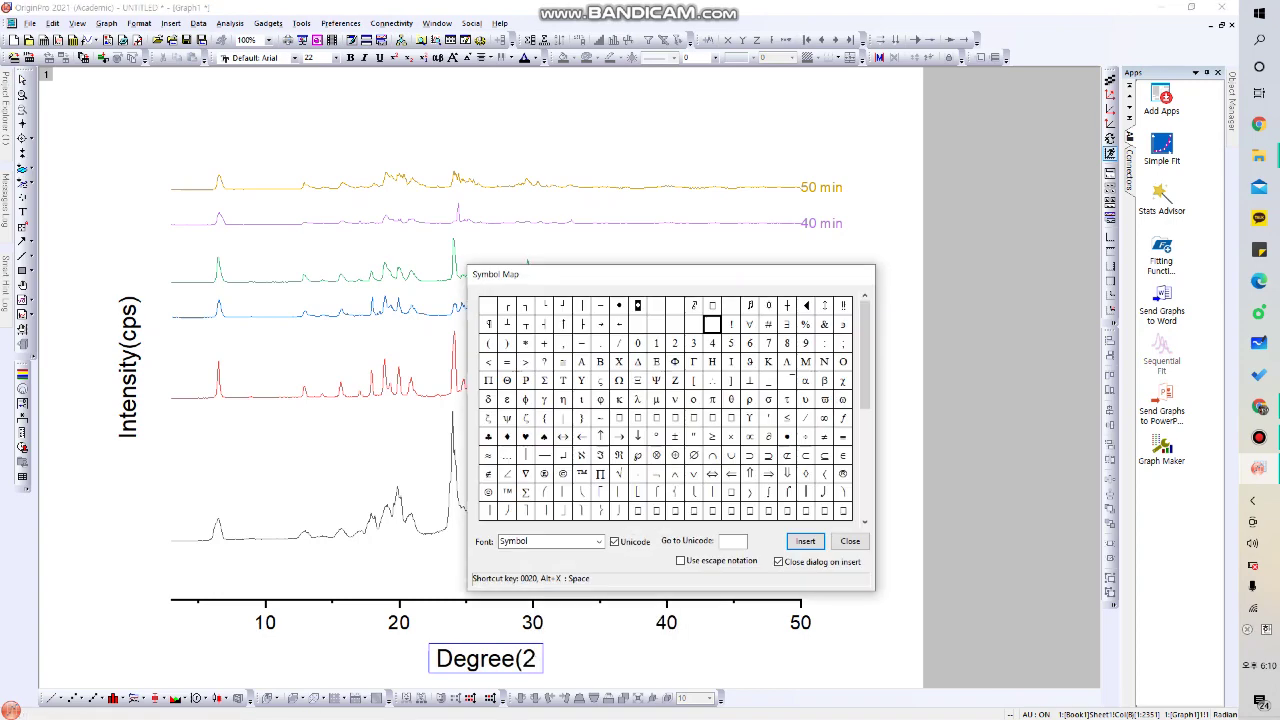
double_click(731, 399)
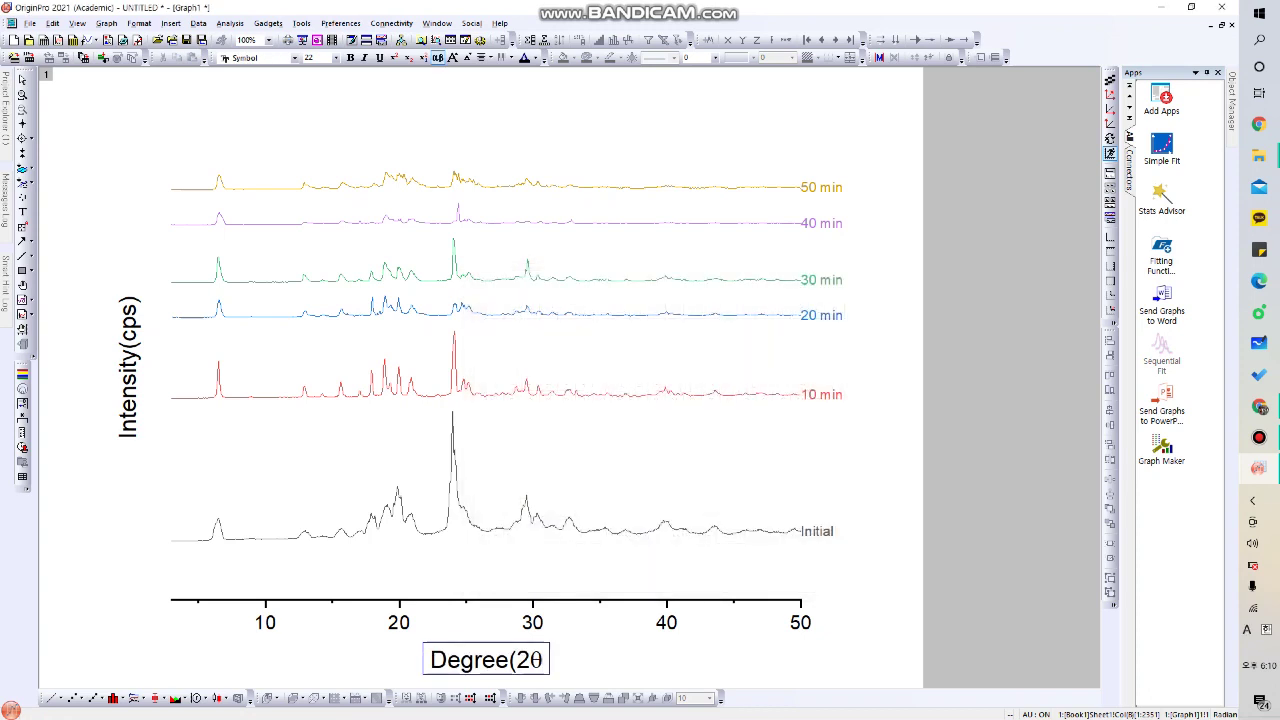
text())
key(BackSpace)
text())
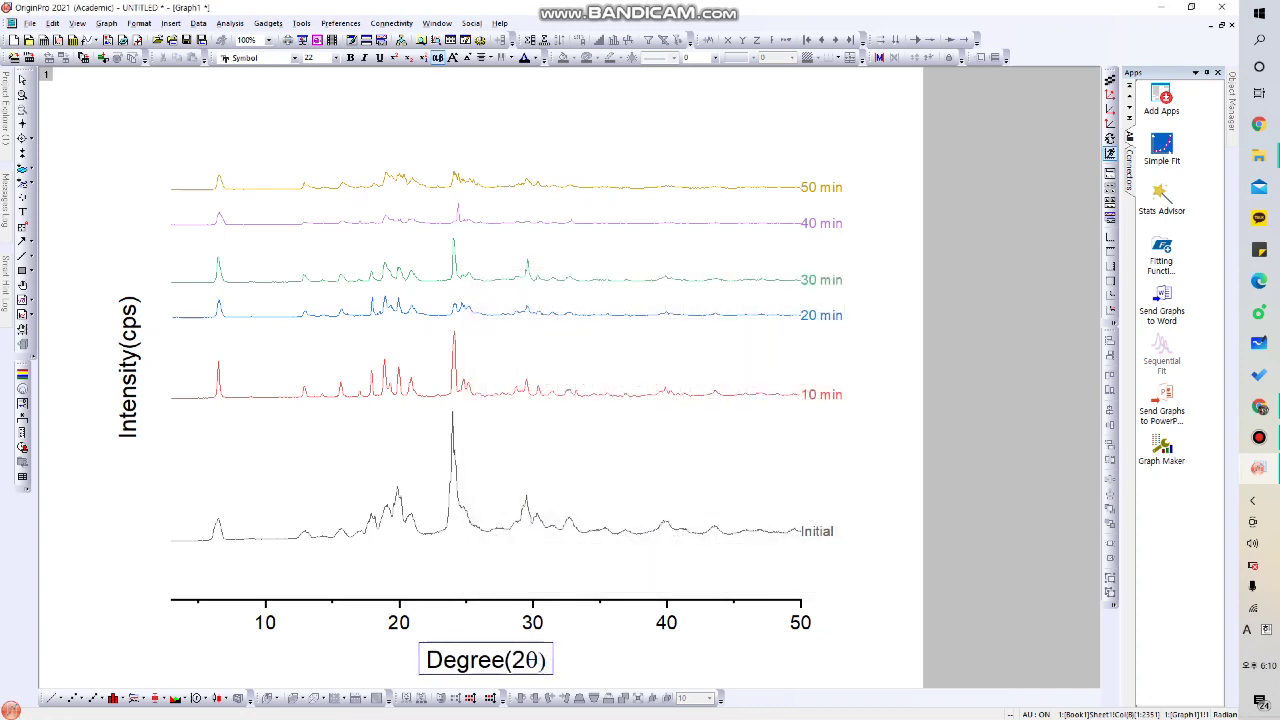
key(Escape)
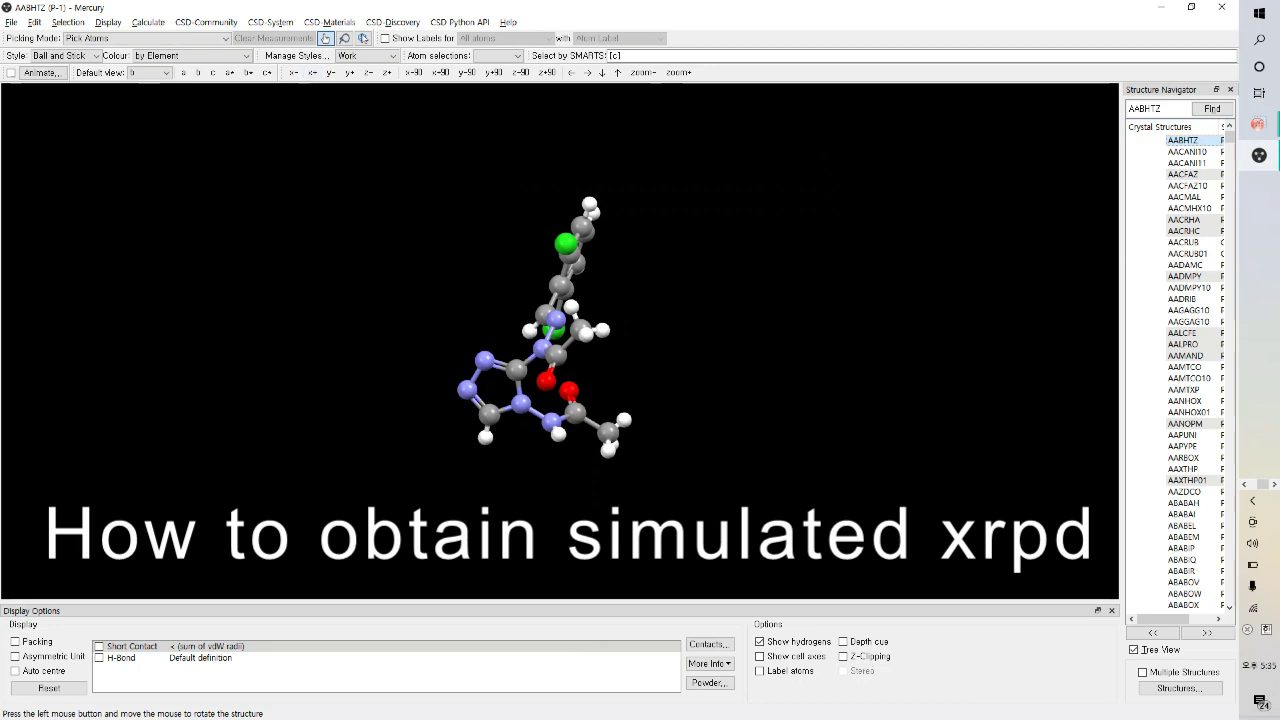
Switch to Mercury and open the ZnO.res structure file from the Downloads folder.
click(11, 22)
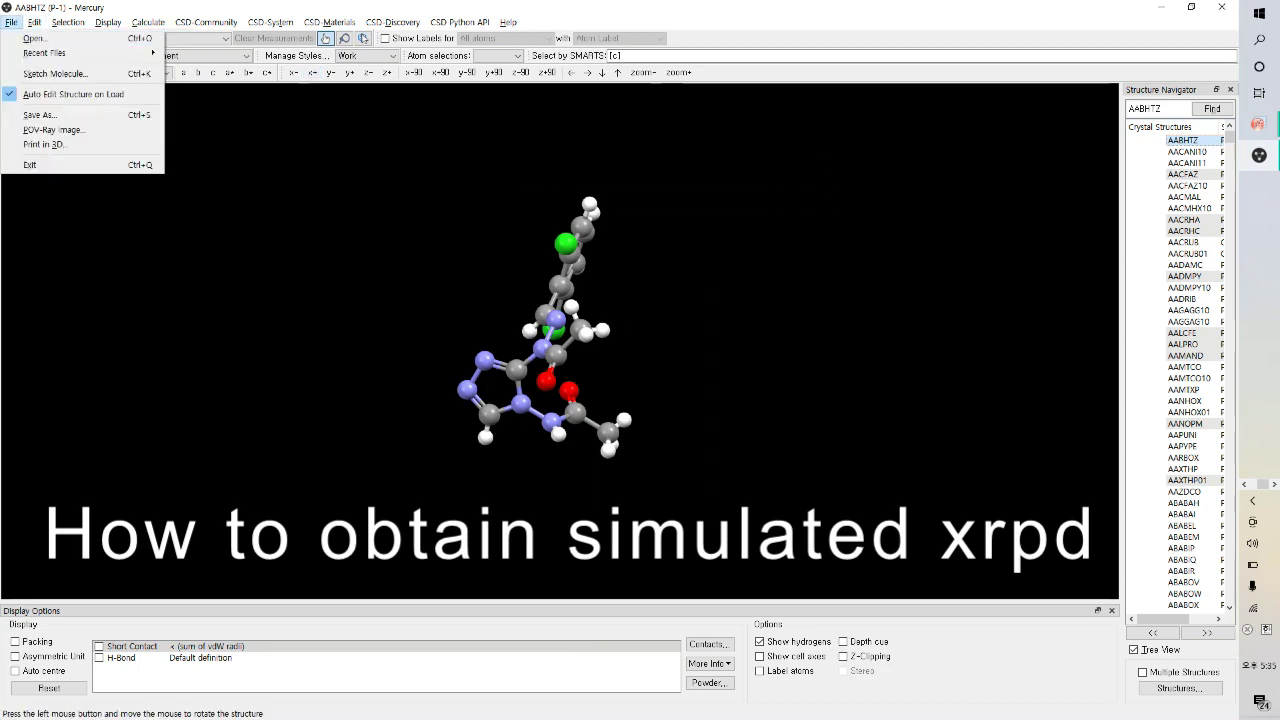
click(1163, 109)
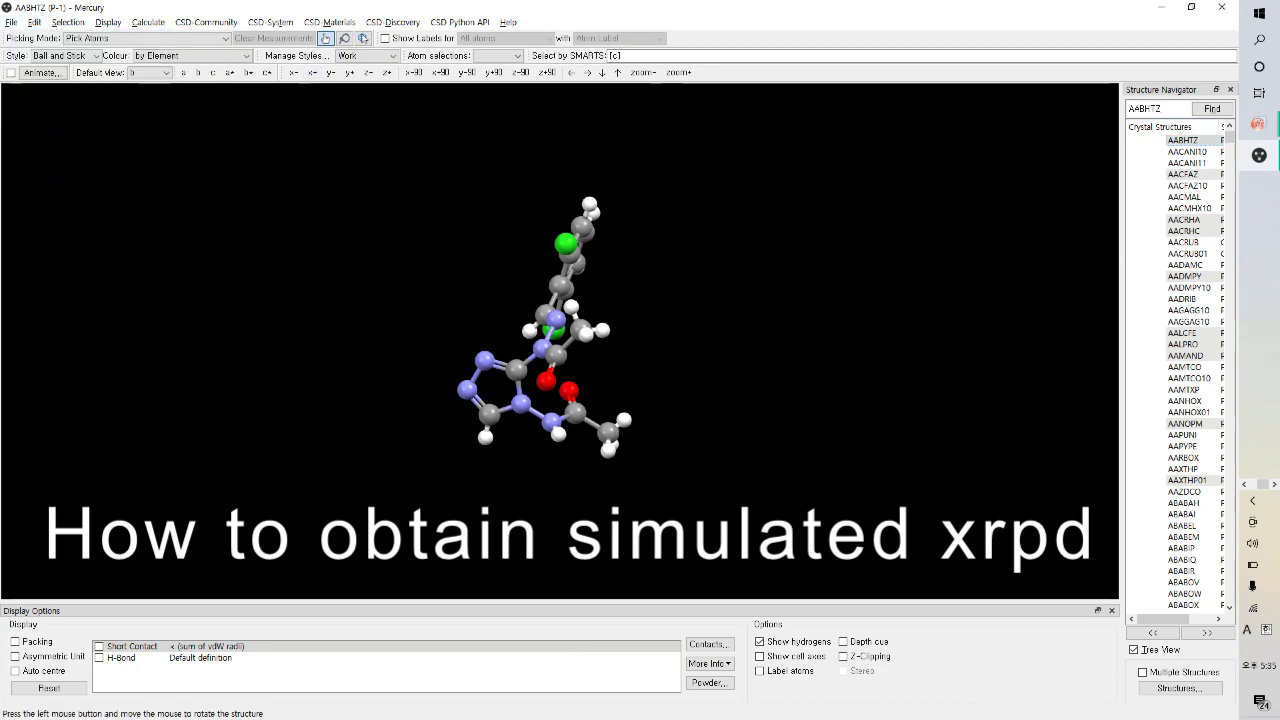
key(ctrl+a)
click(1163, 109)
click(11, 22)
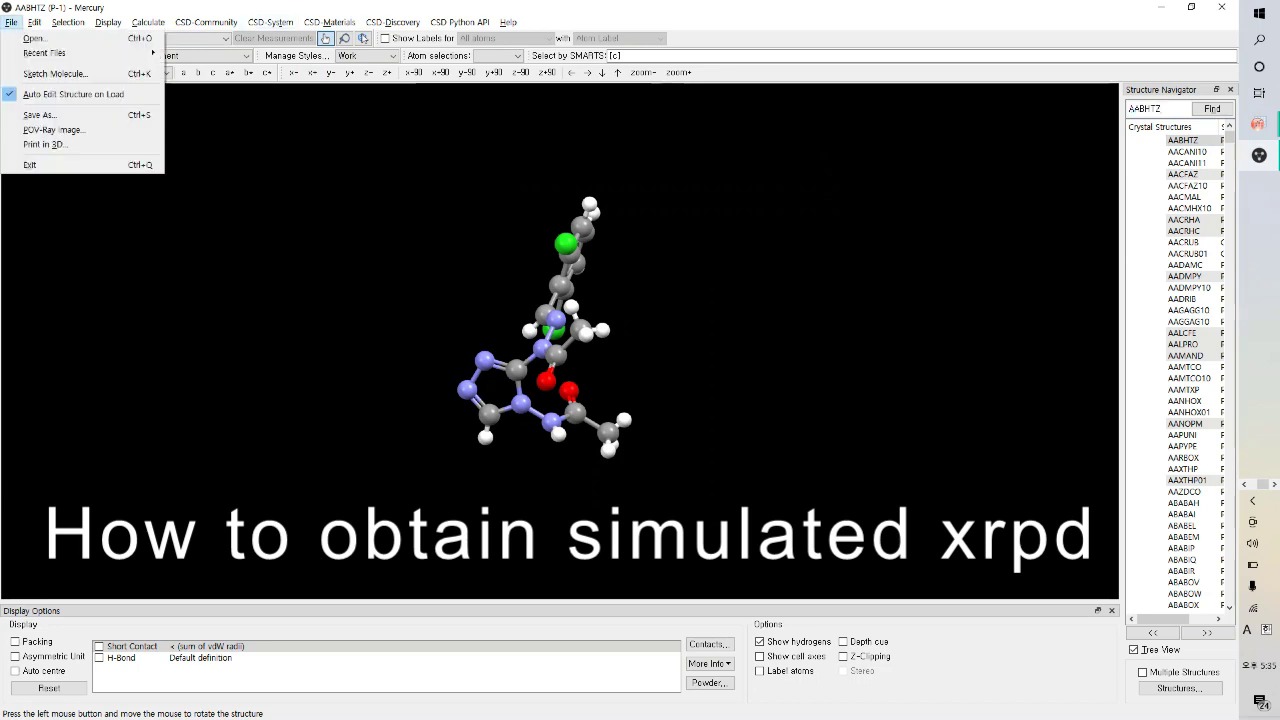
click(36, 38)
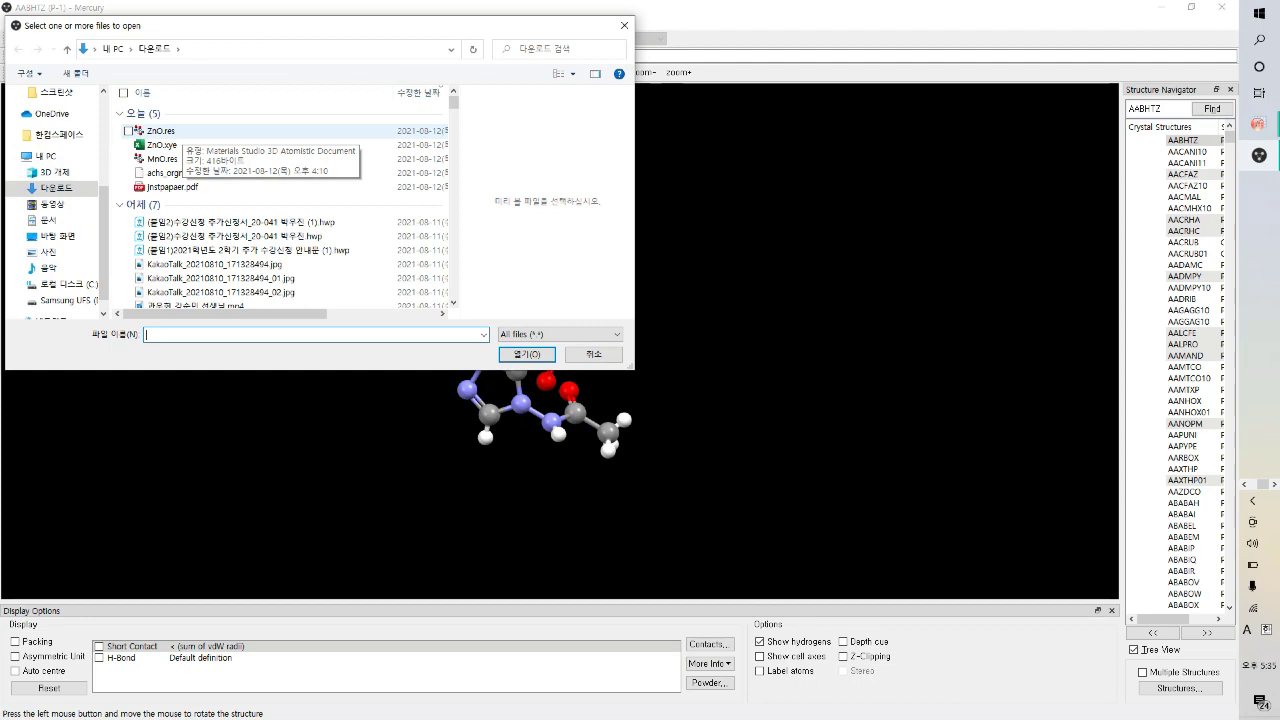
double_click(178, 131)
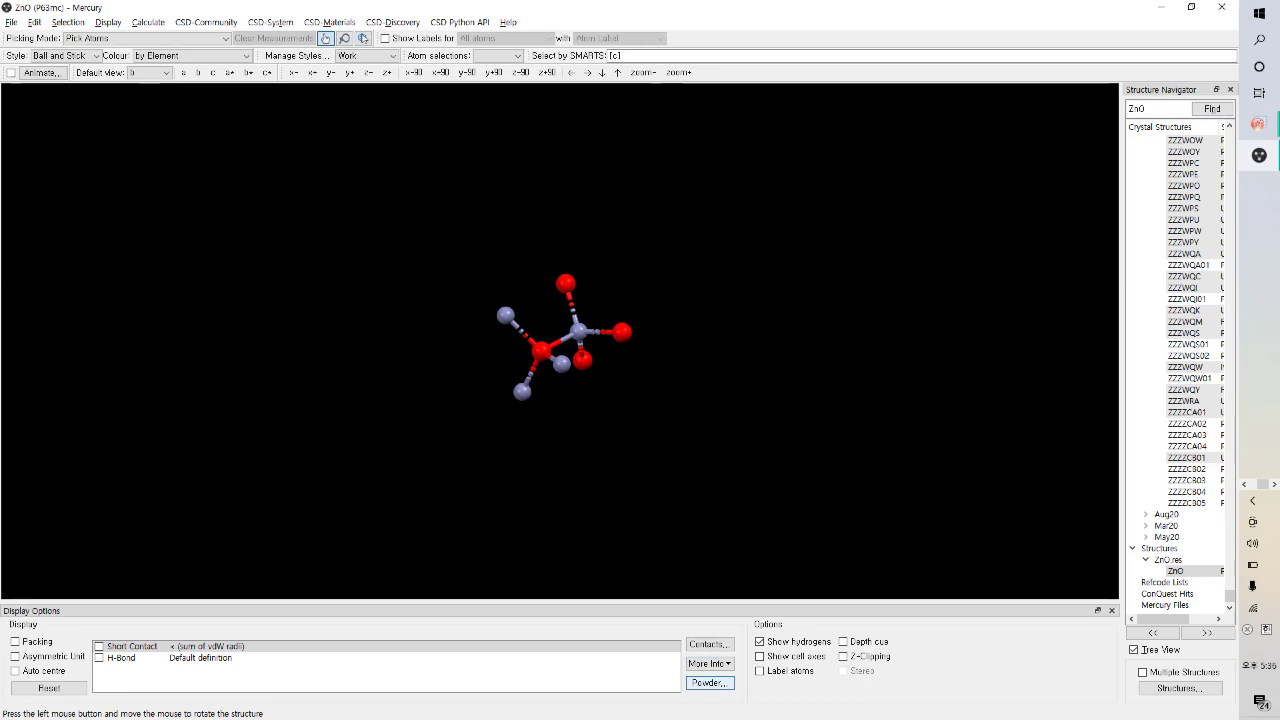
Generate the simulated powder pattern of ZnO and set its 2 theta range from 10 to 80 degrees.
click(709, 682)
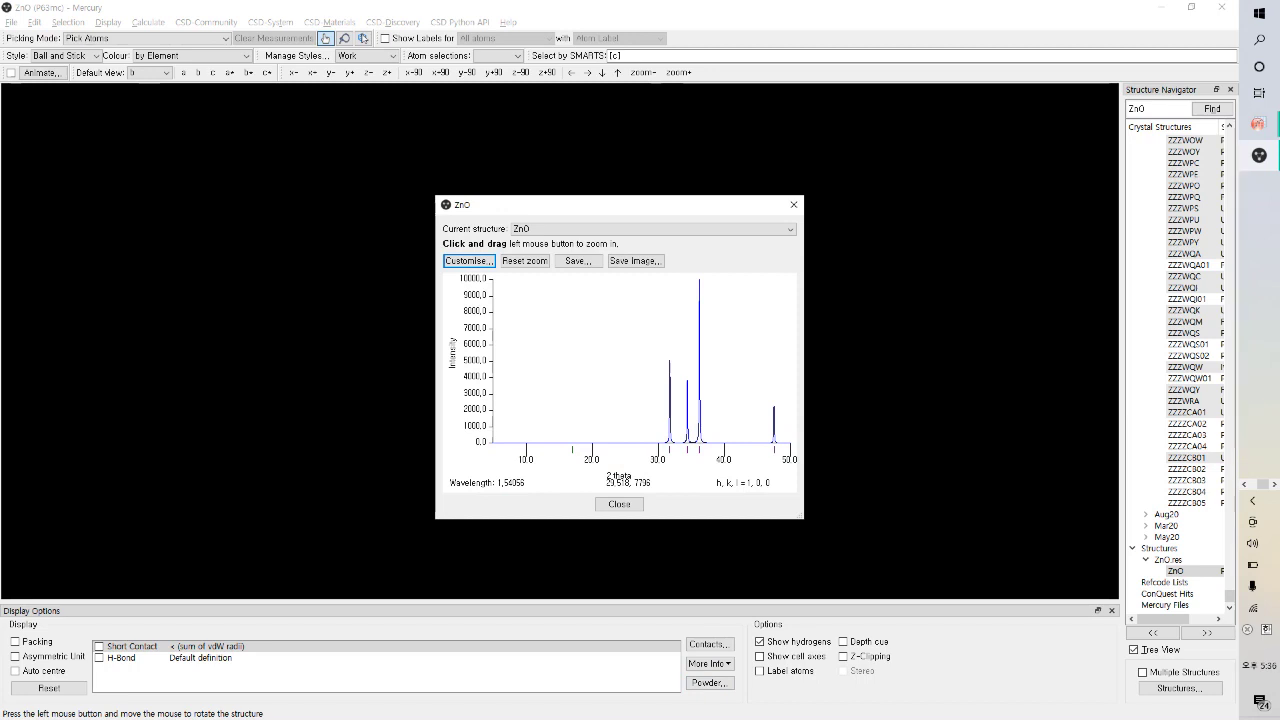
click(468, 260)
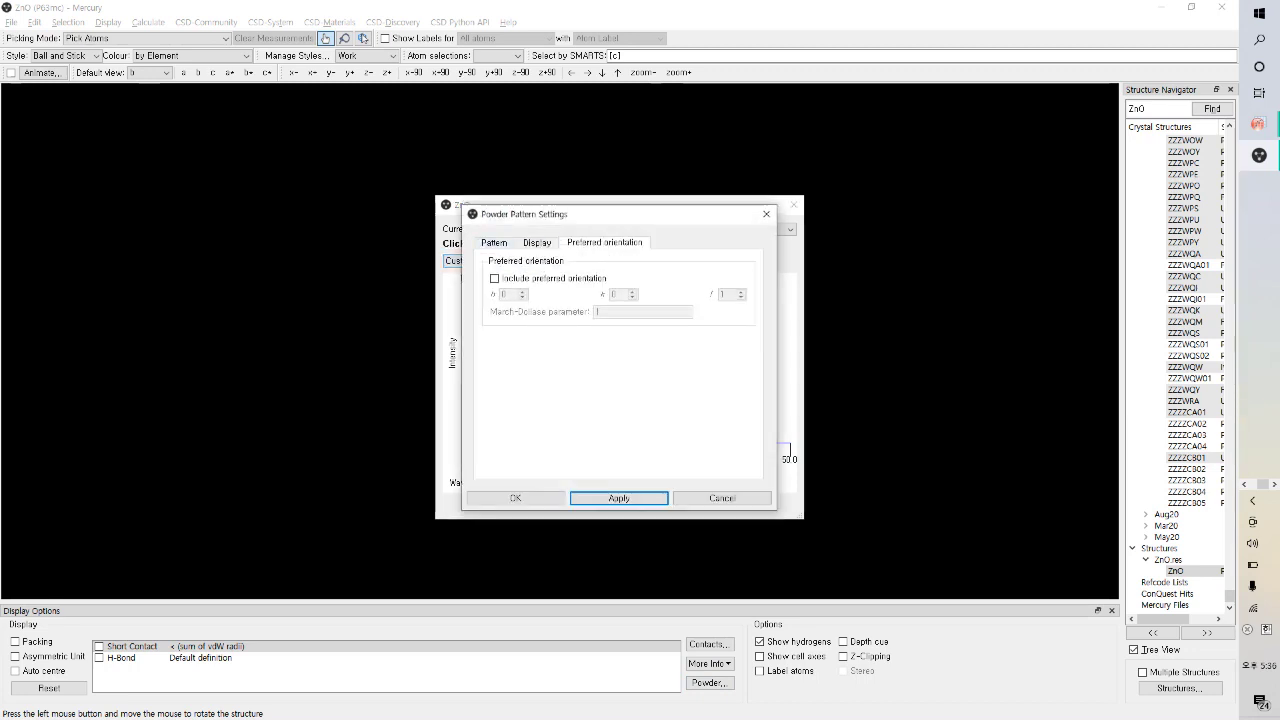
click(537, 242)
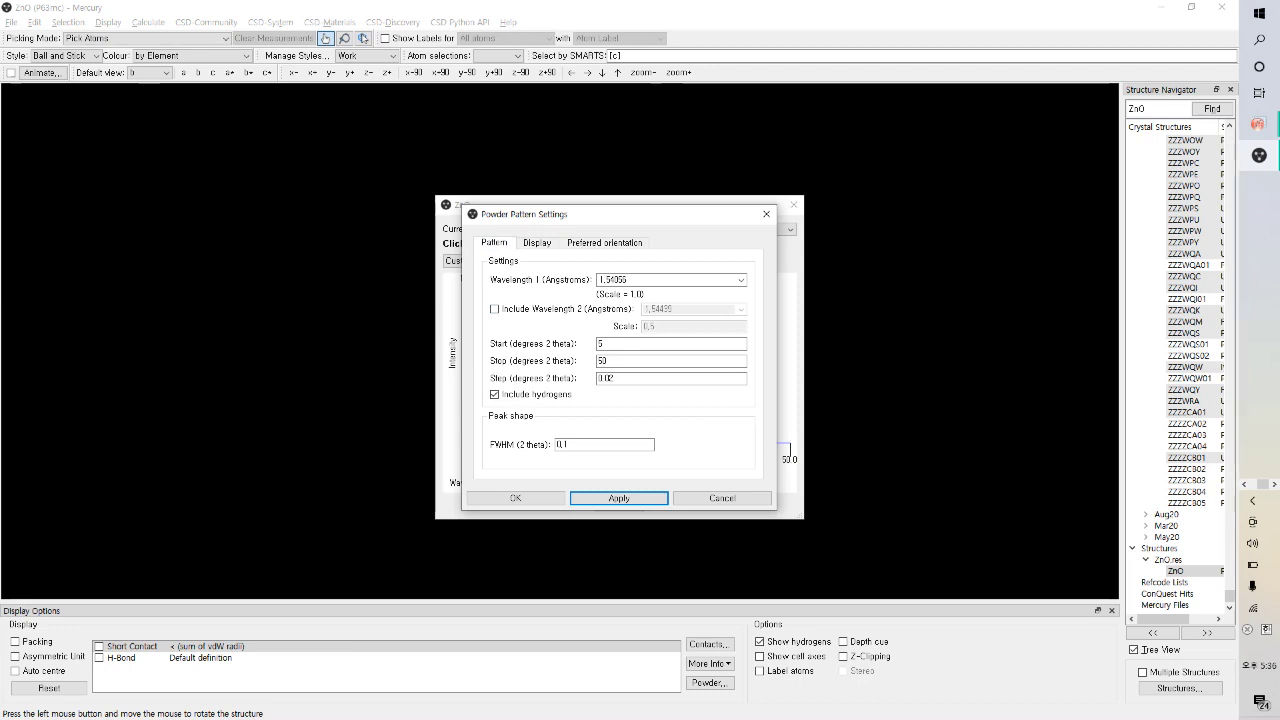
click(606, 344)
text(10)
key(Tab)
text(80)
click(515, 497)
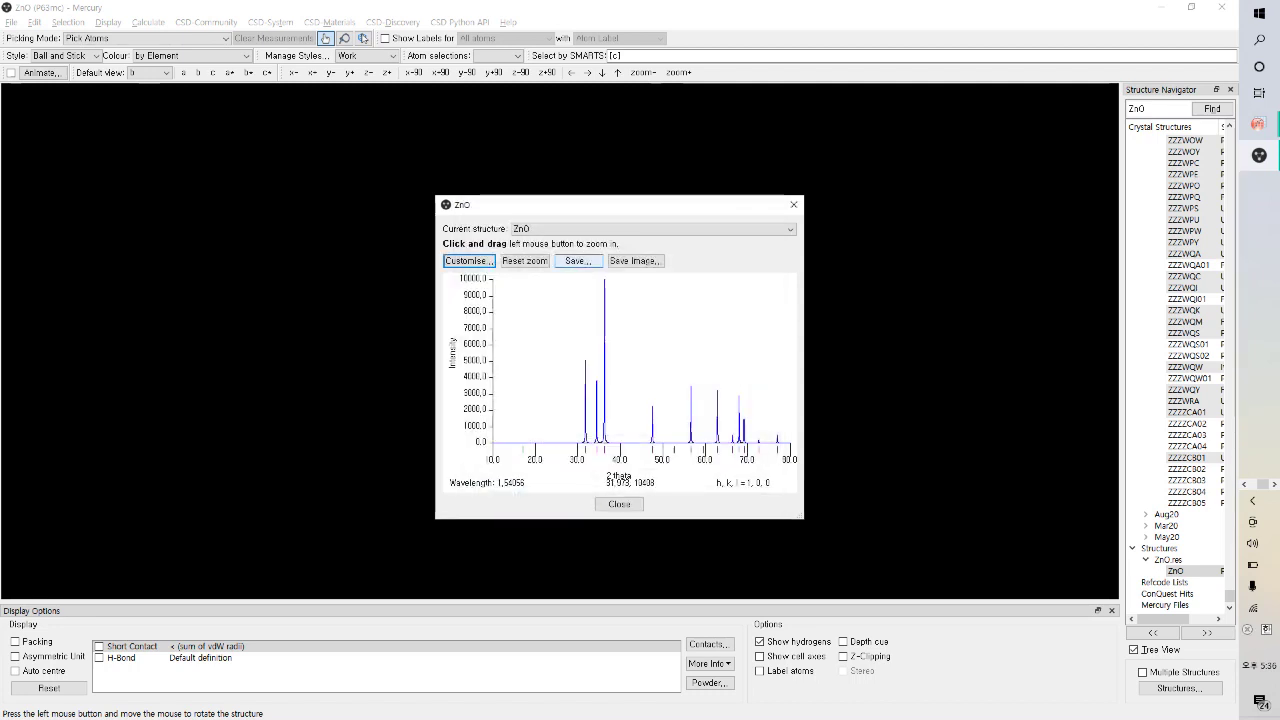
Save the simulated powder pattern as ZnO.xye in DASH ASCII format in the Downloads folder, replacing the existing file.
click(575, 260)
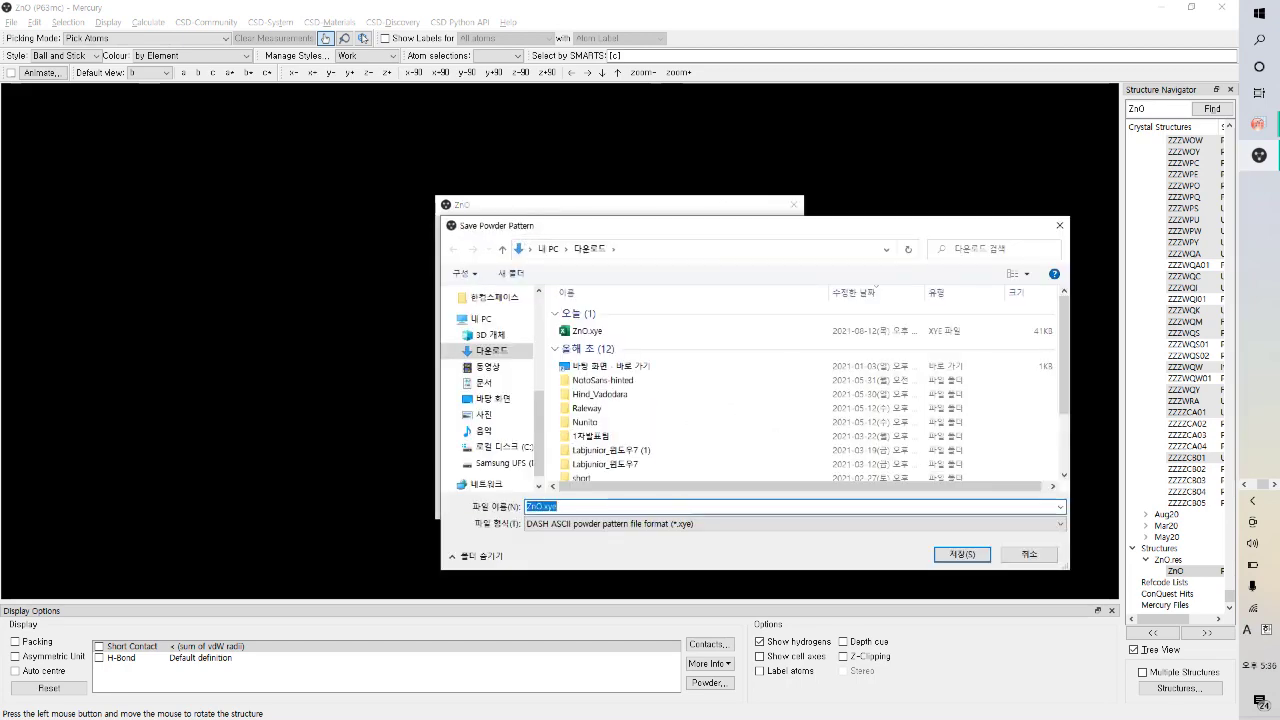
mouse_move(524, 227)
mouse_down()
mouse_move(420, 499)
mouse_move(507, 208)
mouse_up()
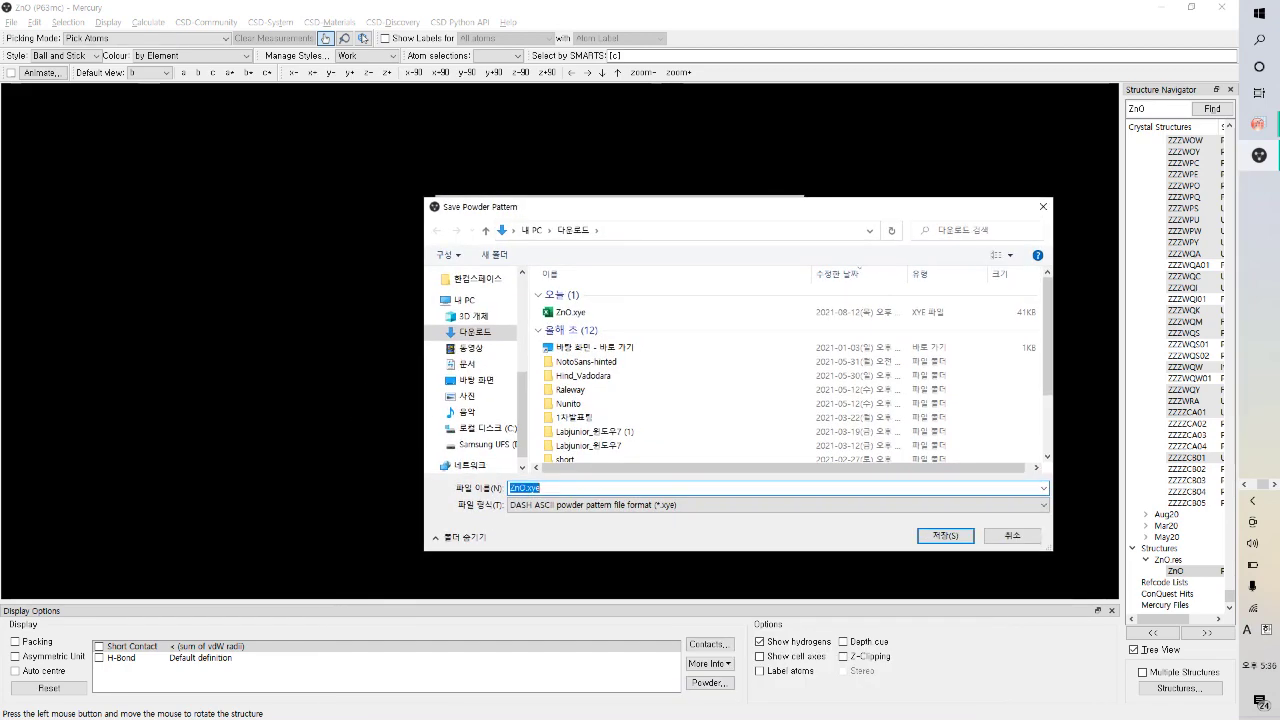
click(571, 312)
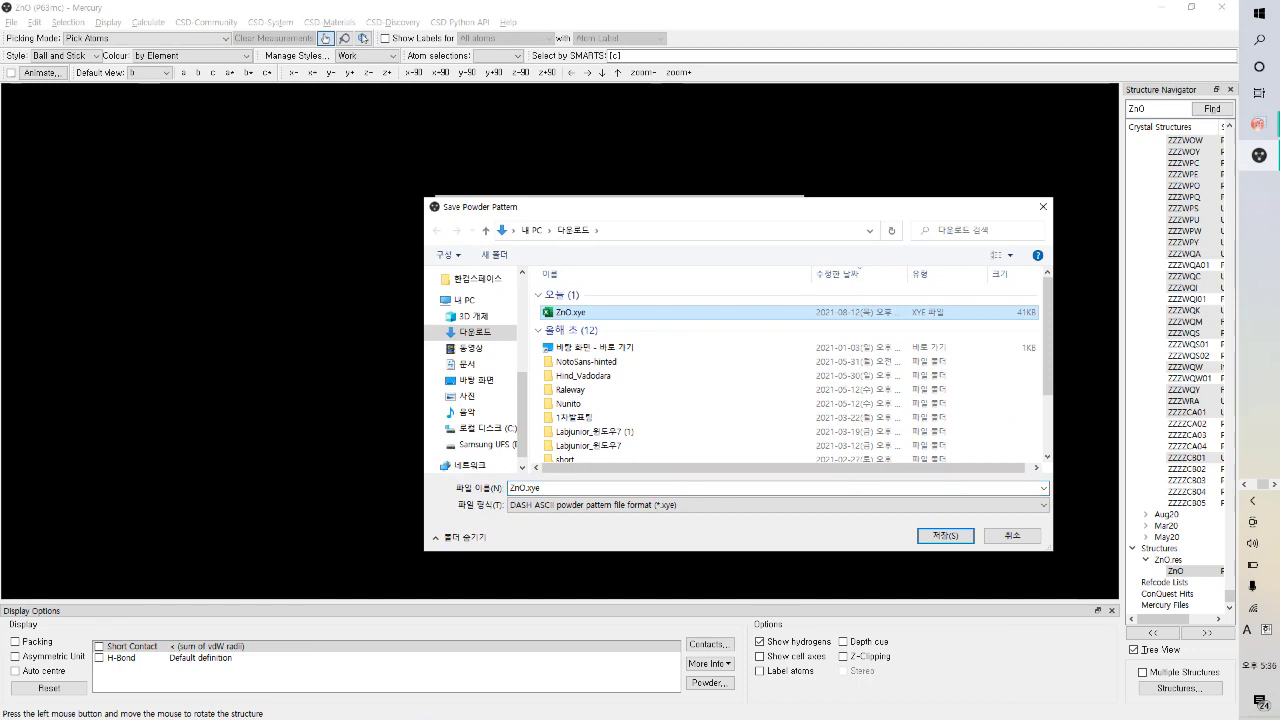
key(Tab)
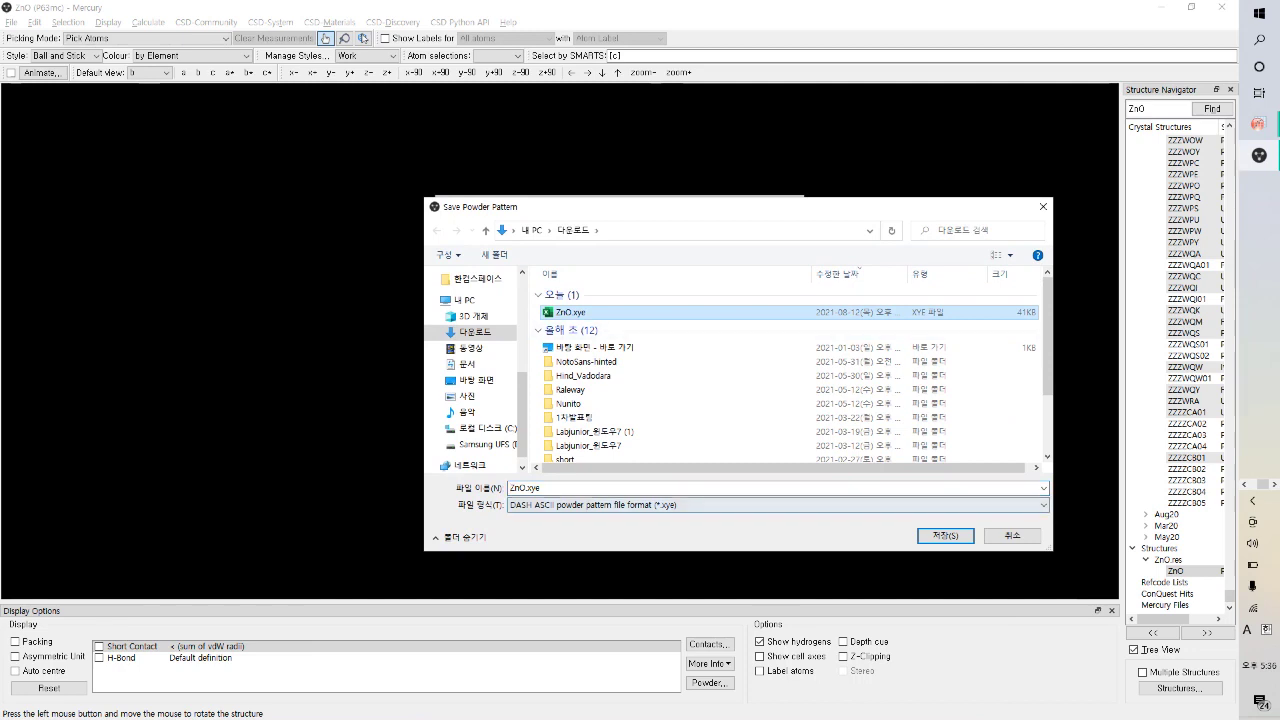
key(alt+Down)
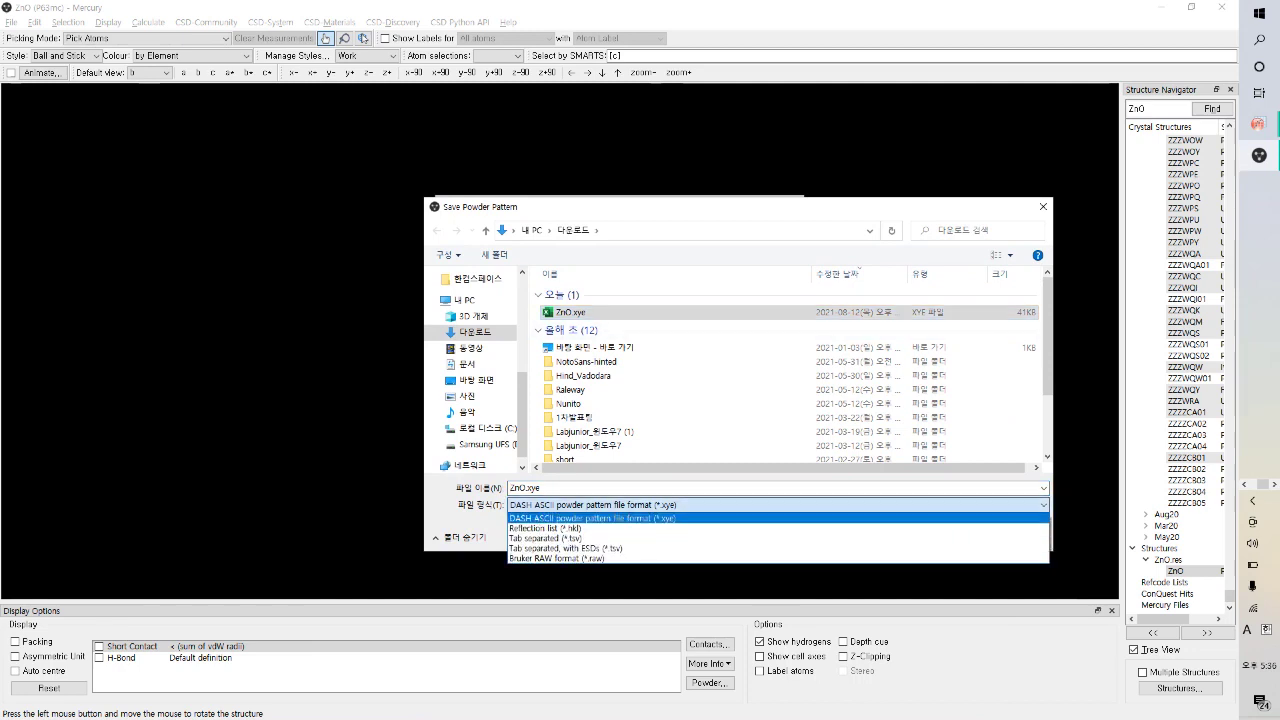
key(Return)
key(shift+Tab)
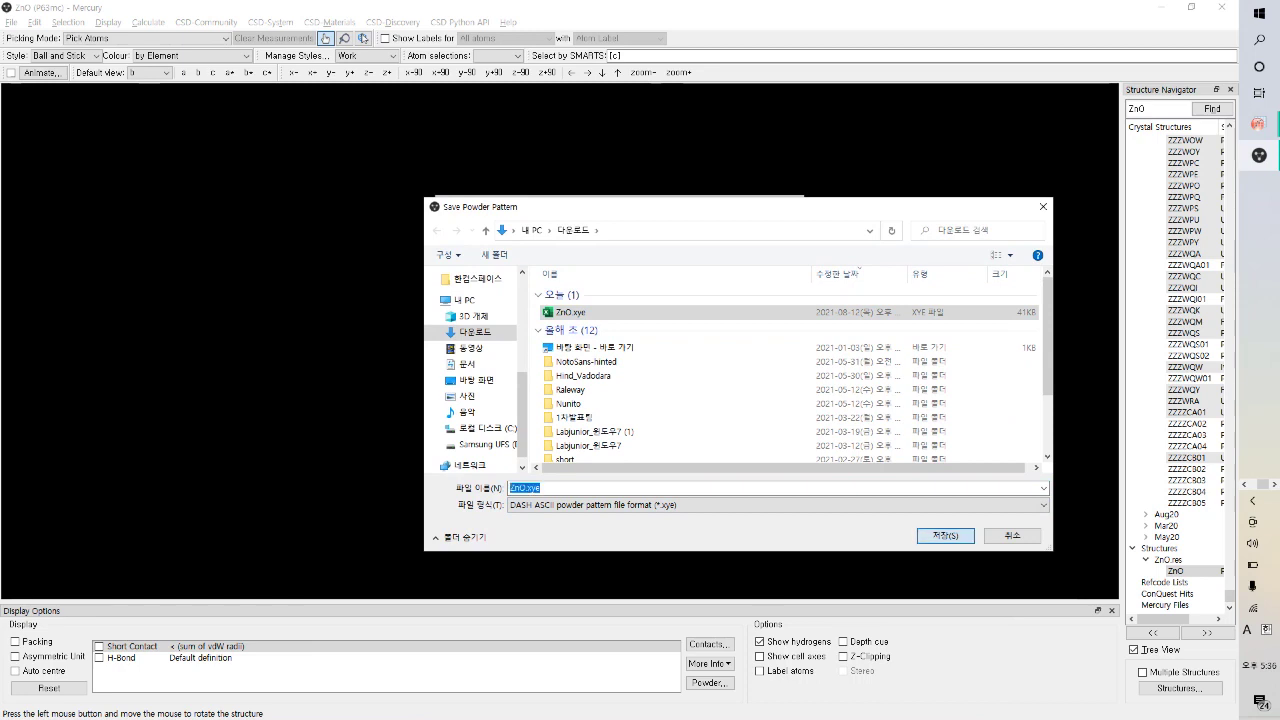
key(Return)
key(Left)
key(Return)
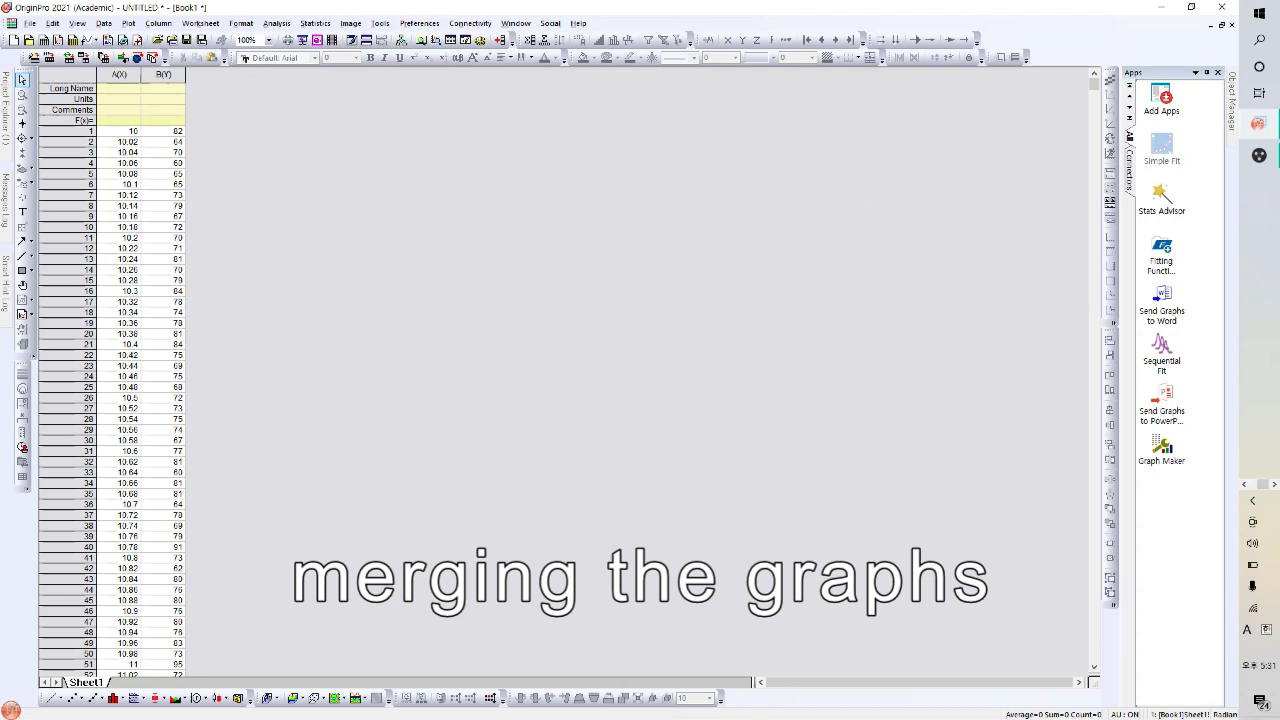
Switch to the measured data worksheet in OriginPro and enter ZnO as the comment of column B.
click(162, 109)
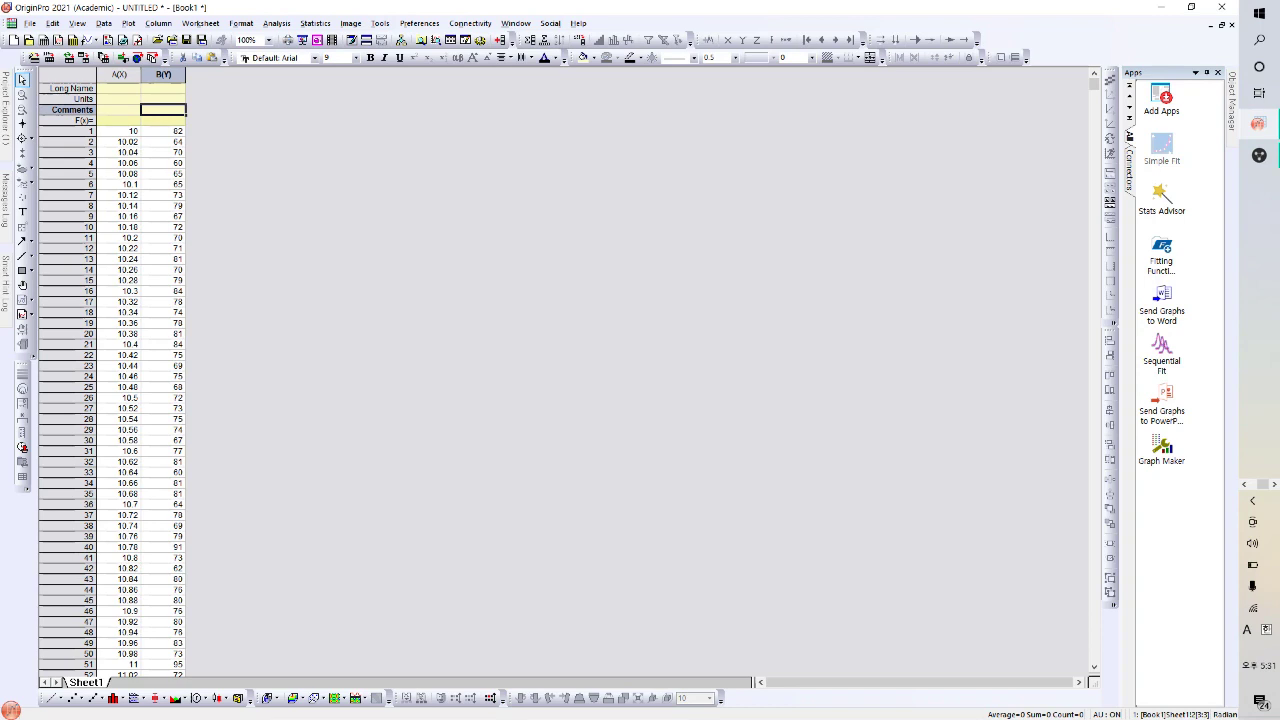
text(Z)
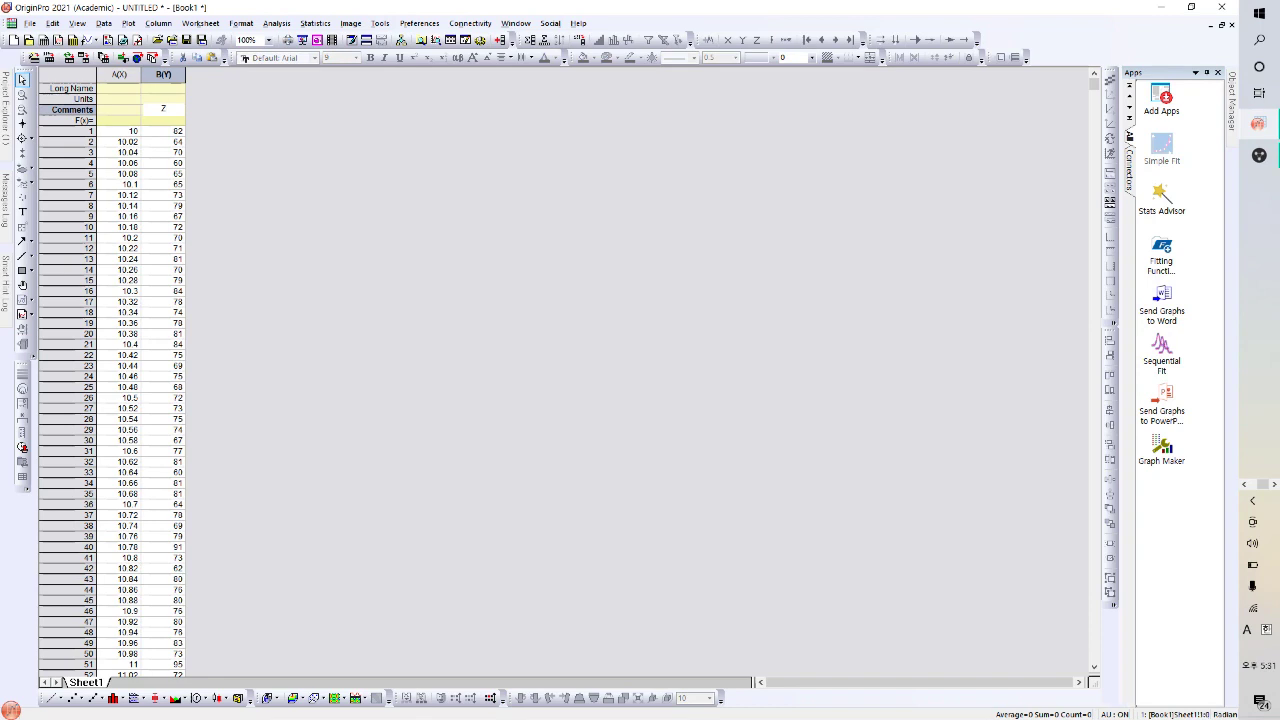
text(nO)
key(Return)
Plot columns A and B as a line graph and move the ZnO legend down into the plot area.
drag(119, 75, 163, 75)
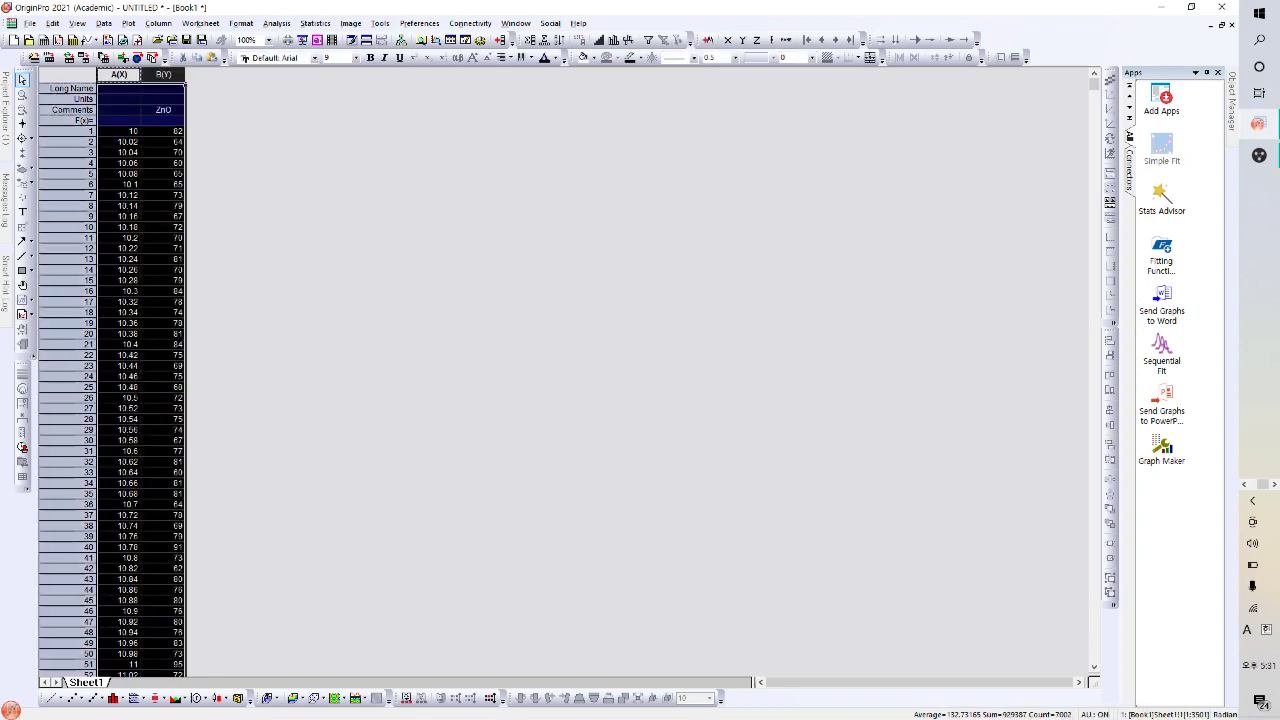
click(50, 698)
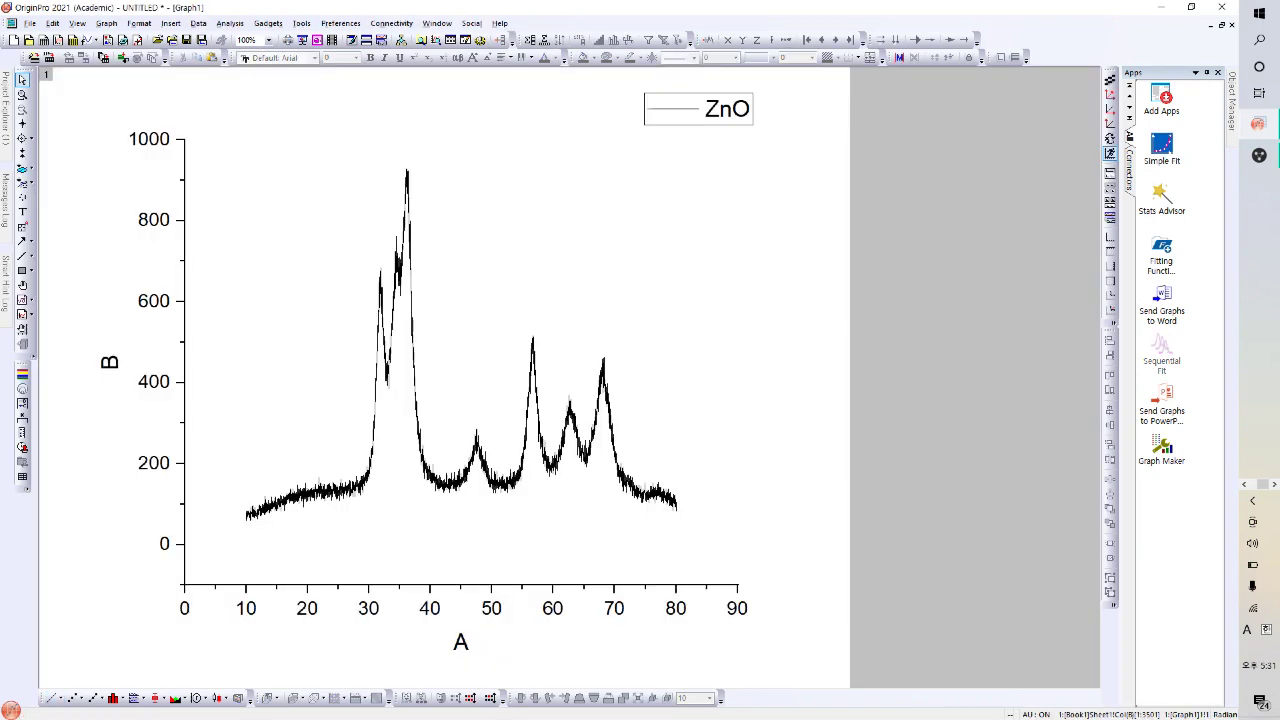
drag(698, 108, 662, 185)
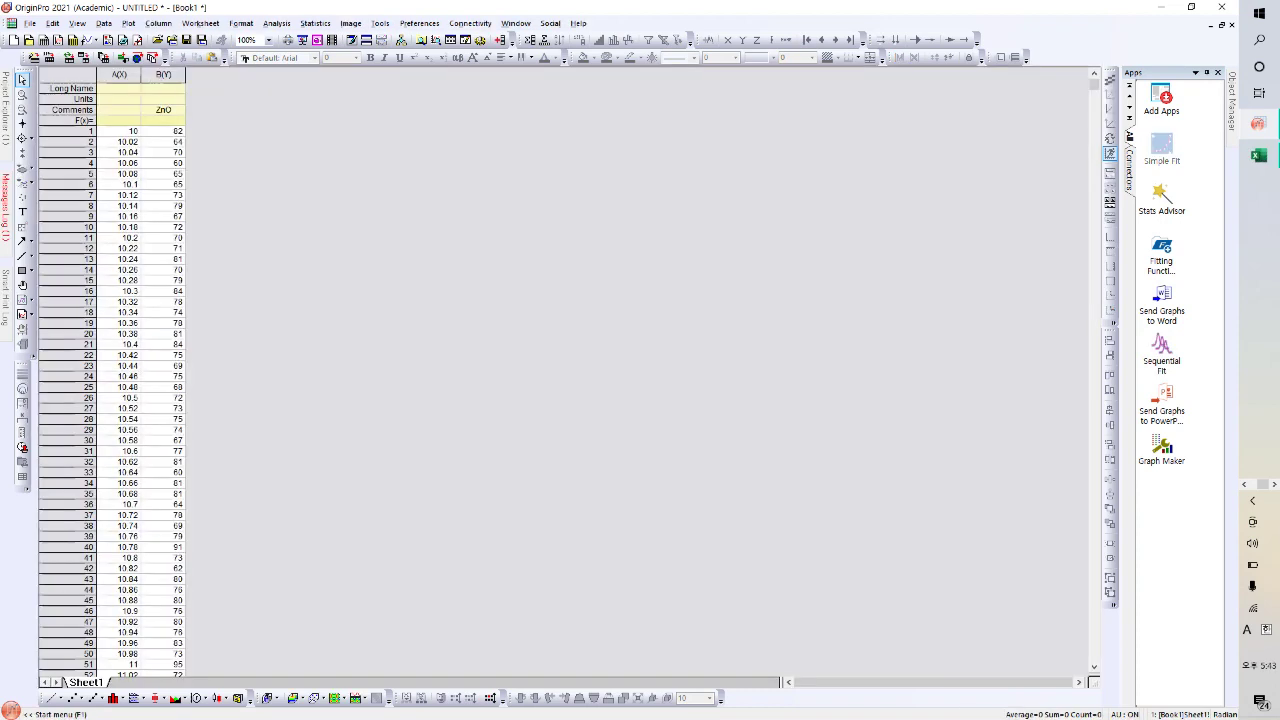
Add two new columns to the worksheet and paste the copied simulated pattern data into columns C and D.
right_click(352, 199)
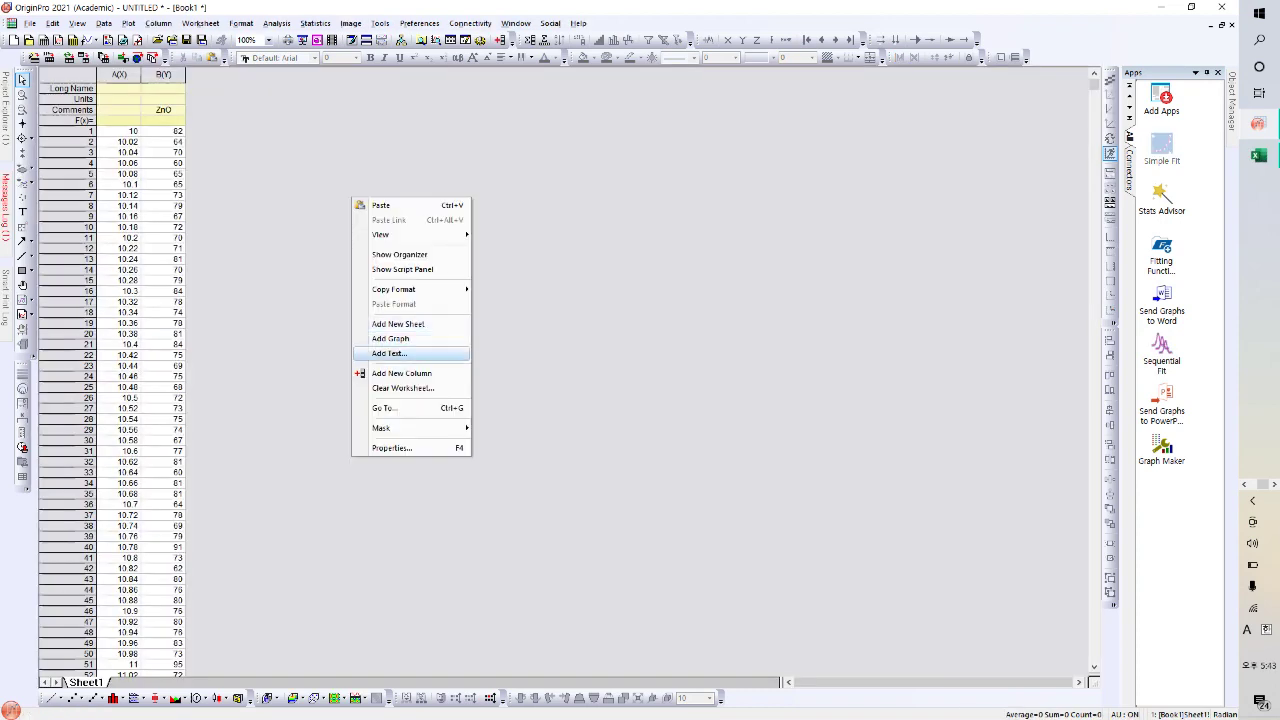
right_click(285, 195)
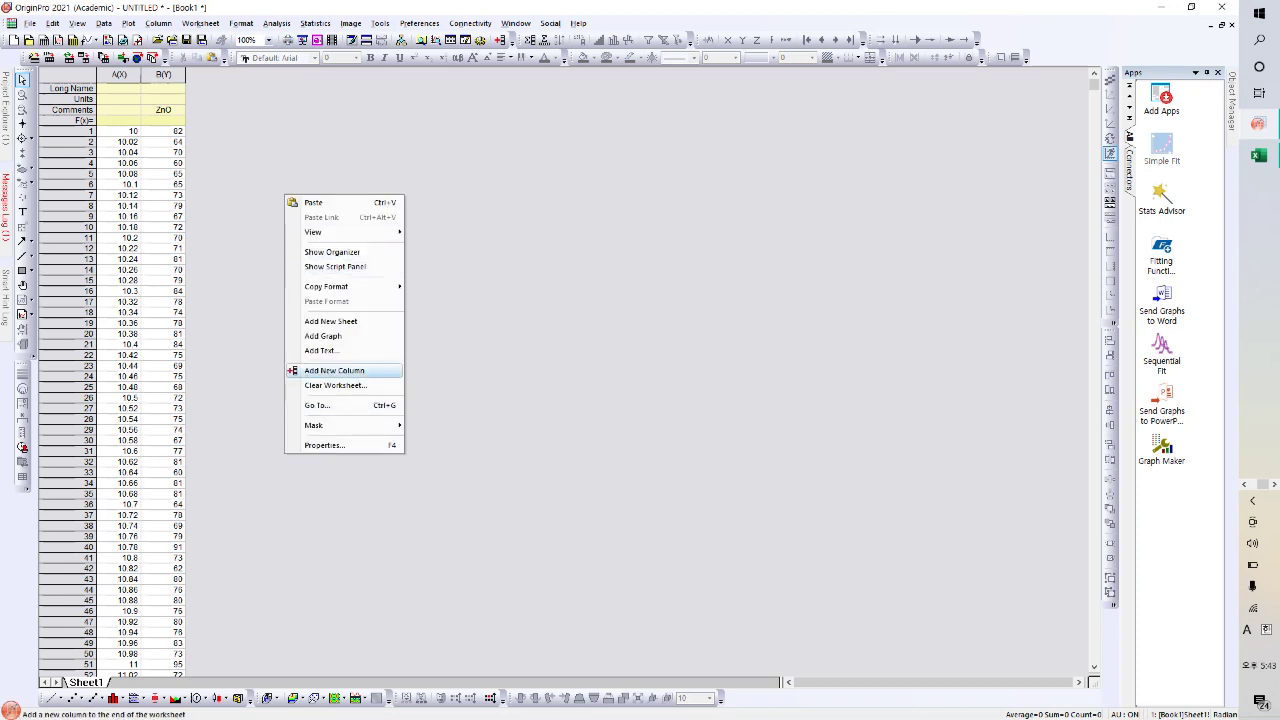
click(334, 370)
right_click(408, 218)
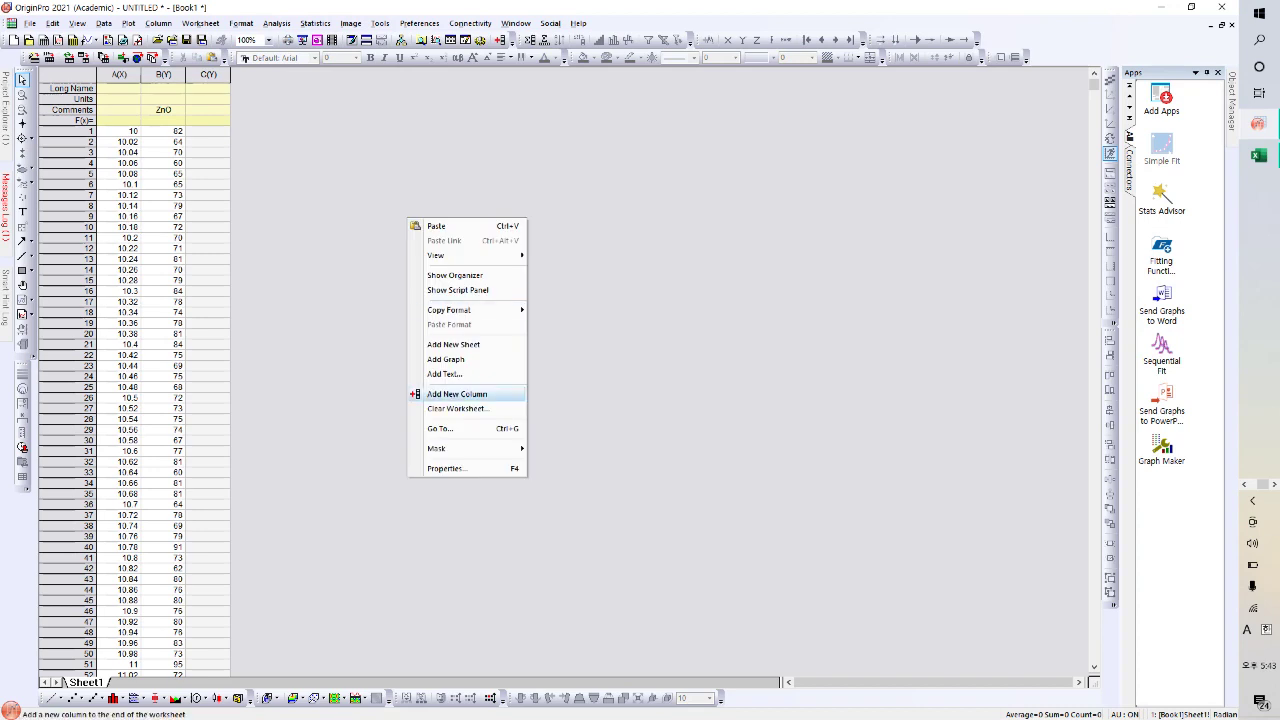
click(457, 394)
click(208, 131)
key(ctrl+v)
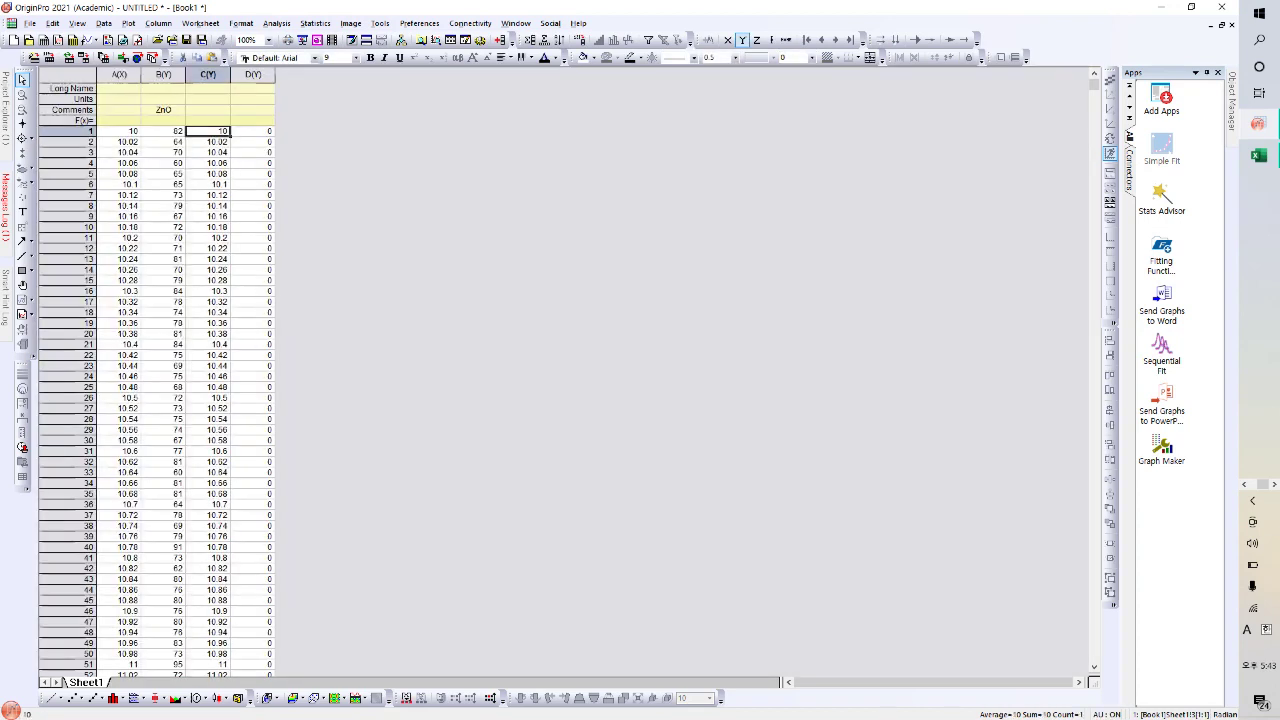
Enter ZnO Simulated as the comment of column D.
click(420, 240)
click(253, 110)
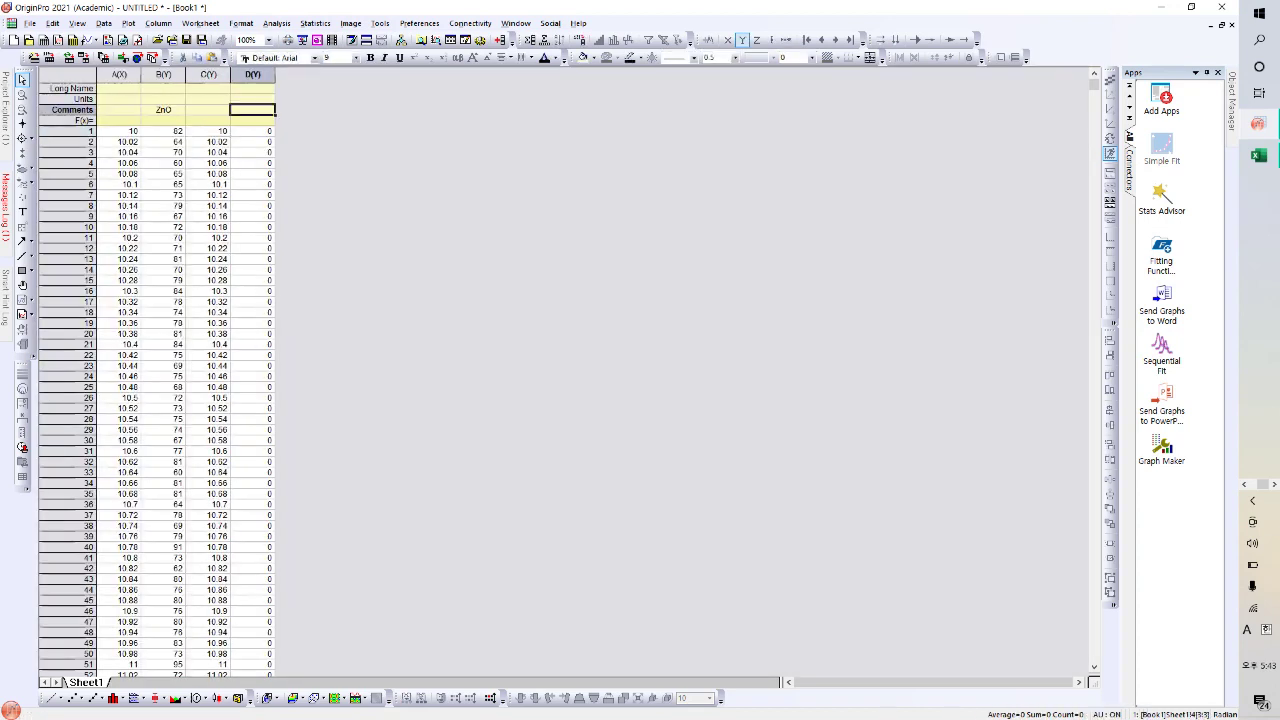
text(Z)
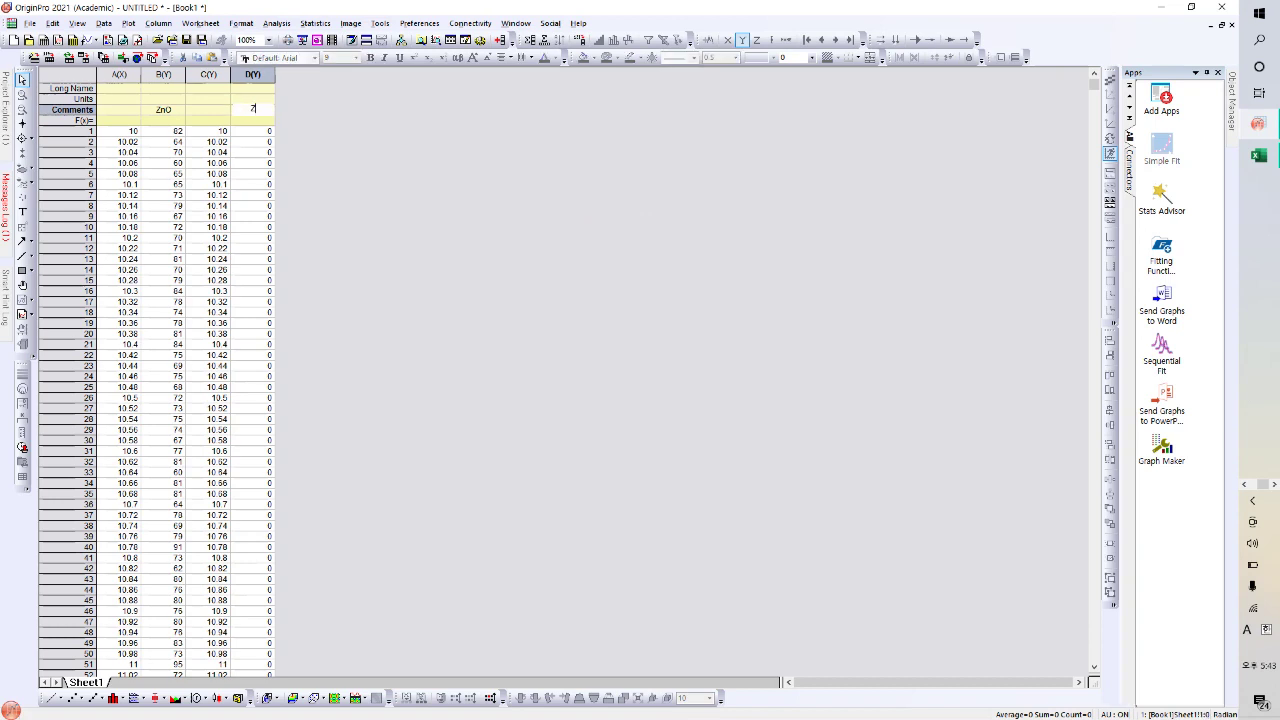
text(nO Simulated)
key(Return)
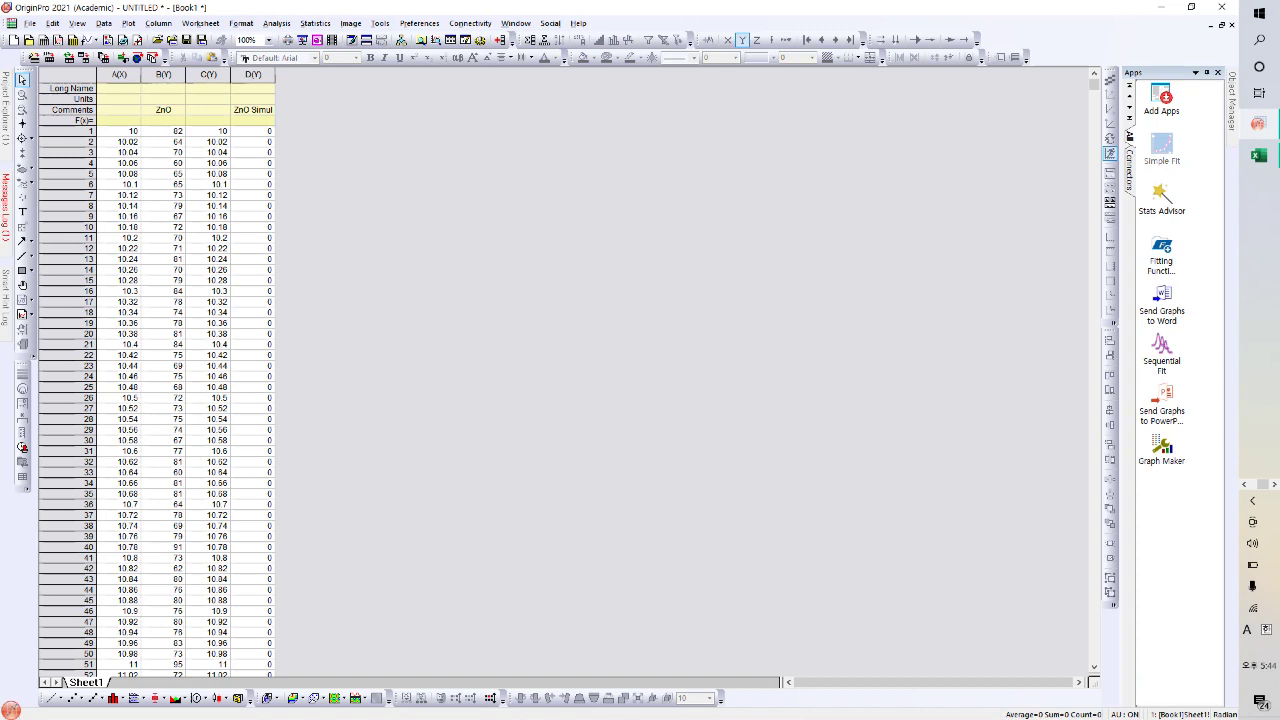
Add two new columns to the worksheet and move the measured data from columns A and B into columns E and F.
right_click(337, 201)
click(410, 378)
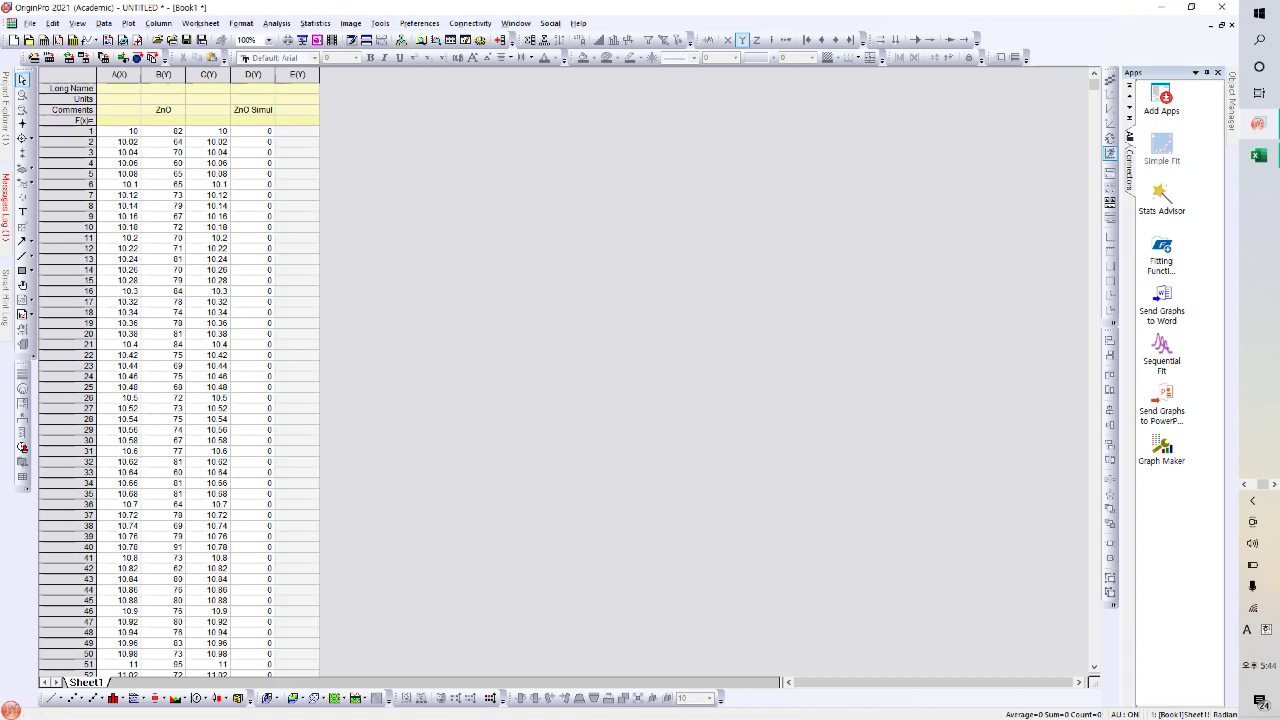
right_click(375, 316)
click(424, 491)
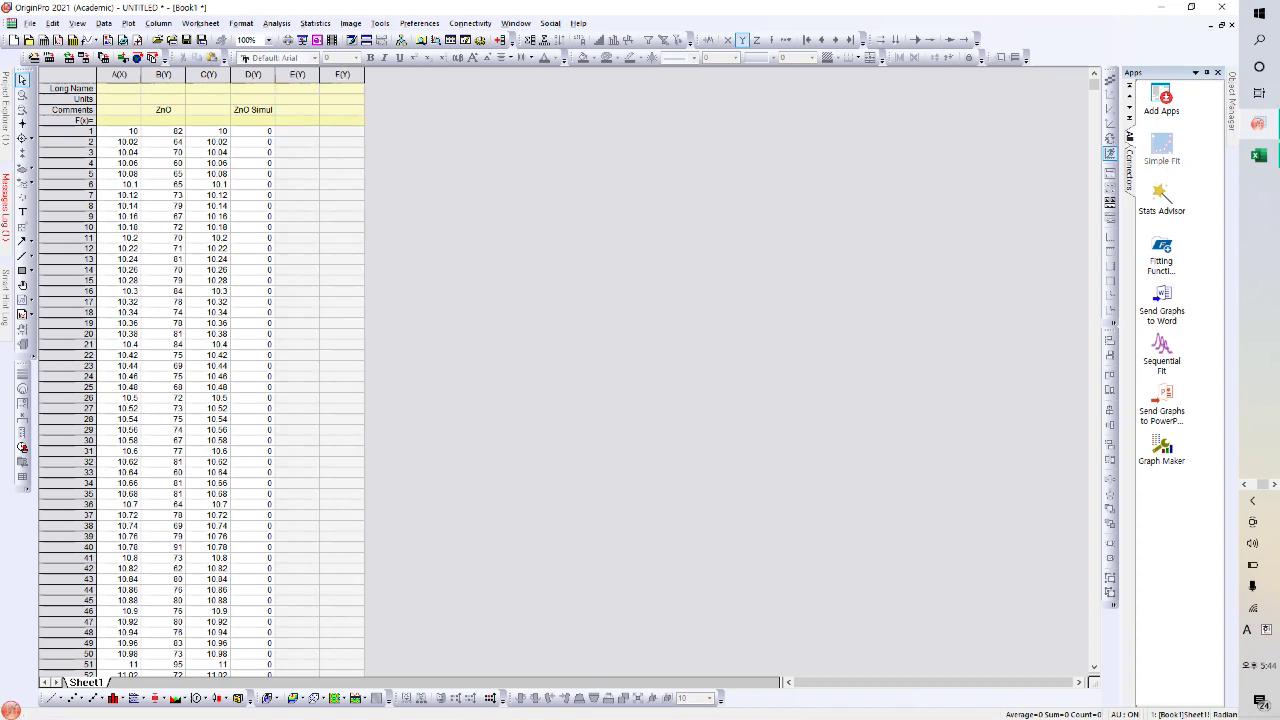
drag(119, 75, 164, 75)
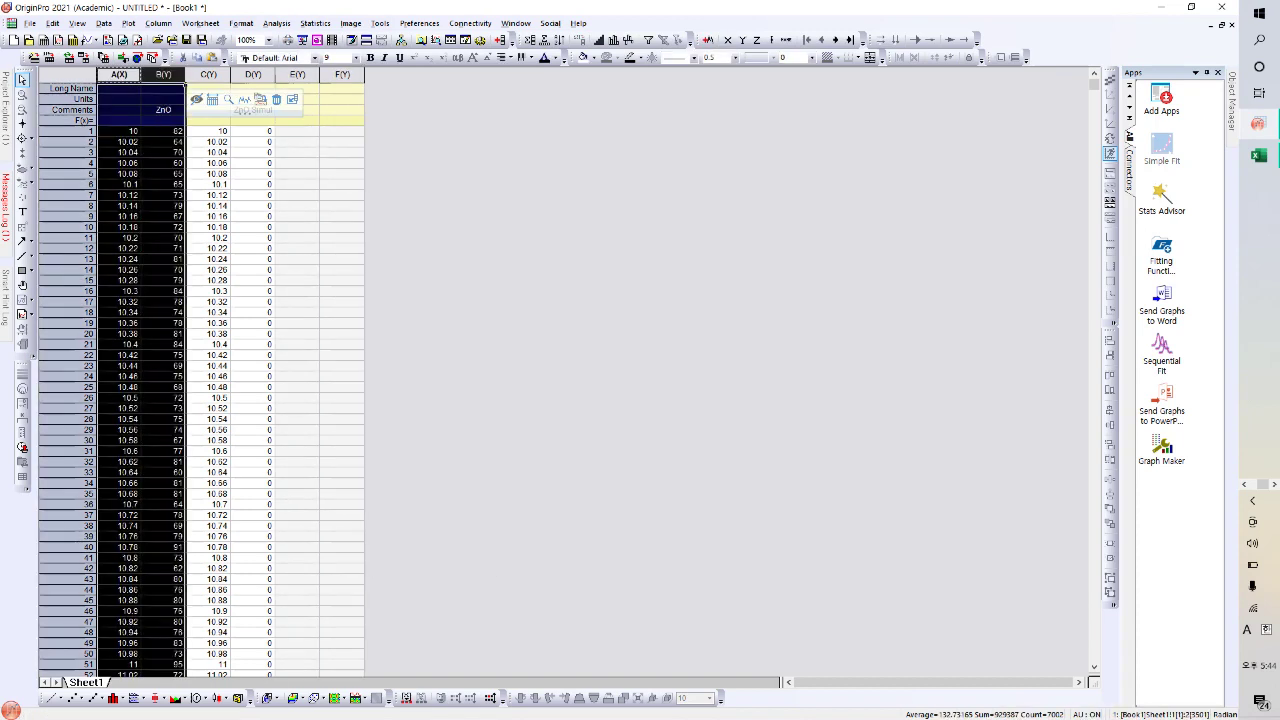
key(Delete)
click(297, 75)
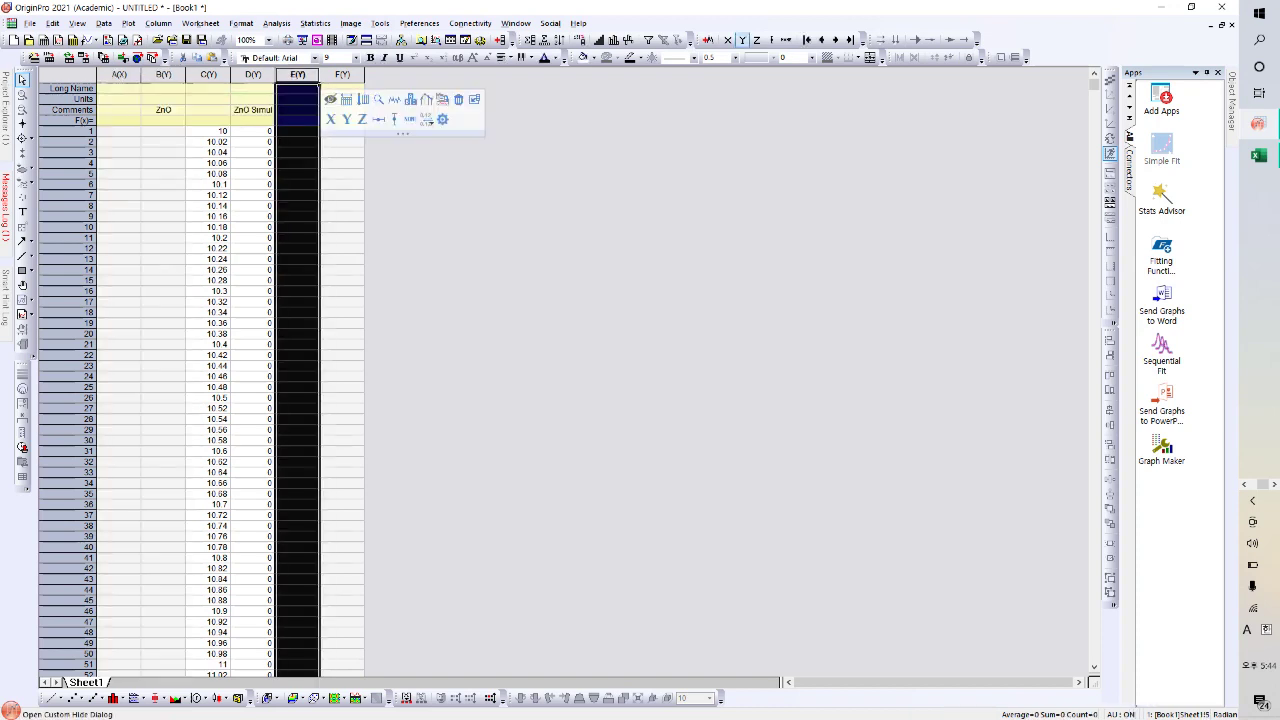
shift+click(342, 75)
key(ctrl+v)
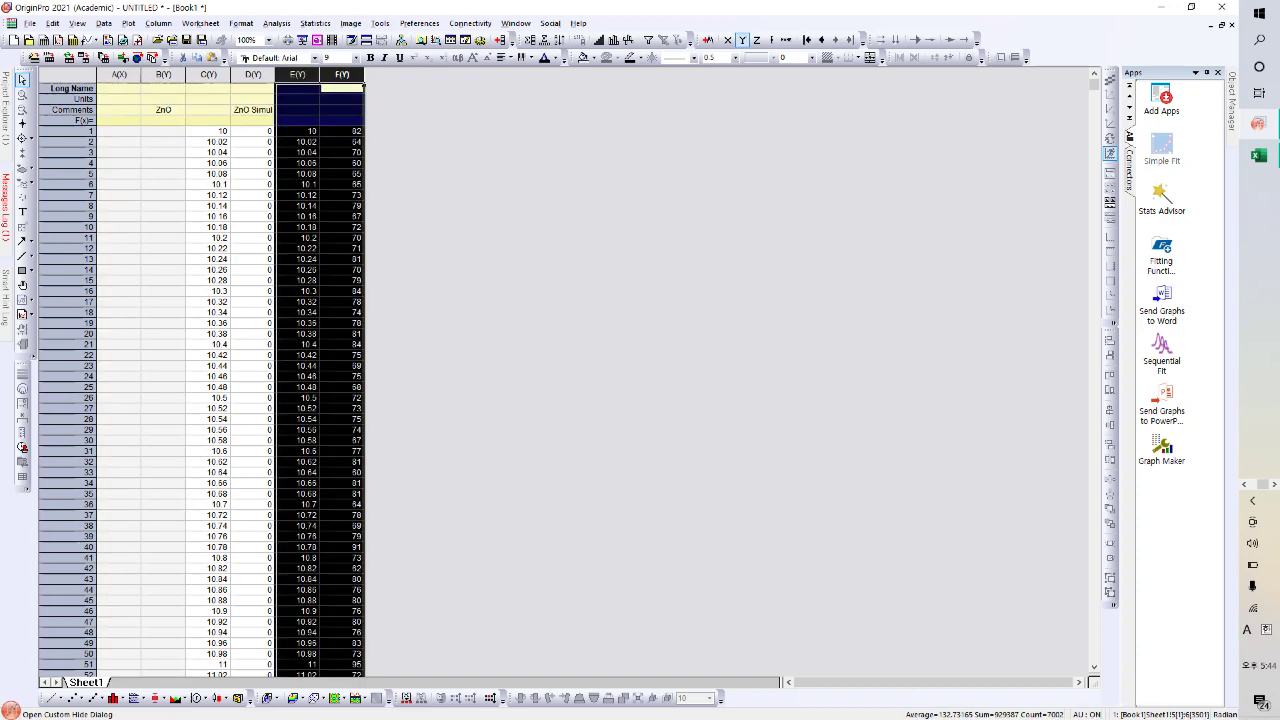
Clear the comment of column B and enter ZnO as the comment of column F.
click(163, 109)
key(Delete)
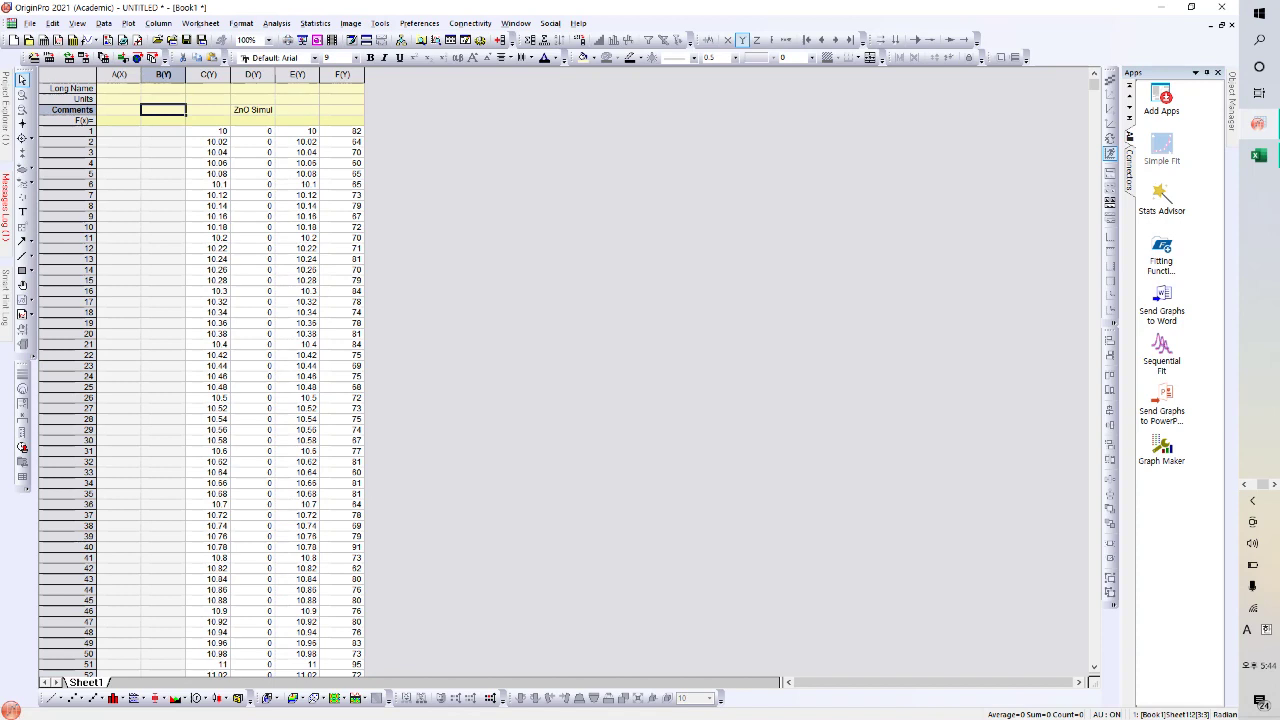
click(342, 109)
text(ZnO)
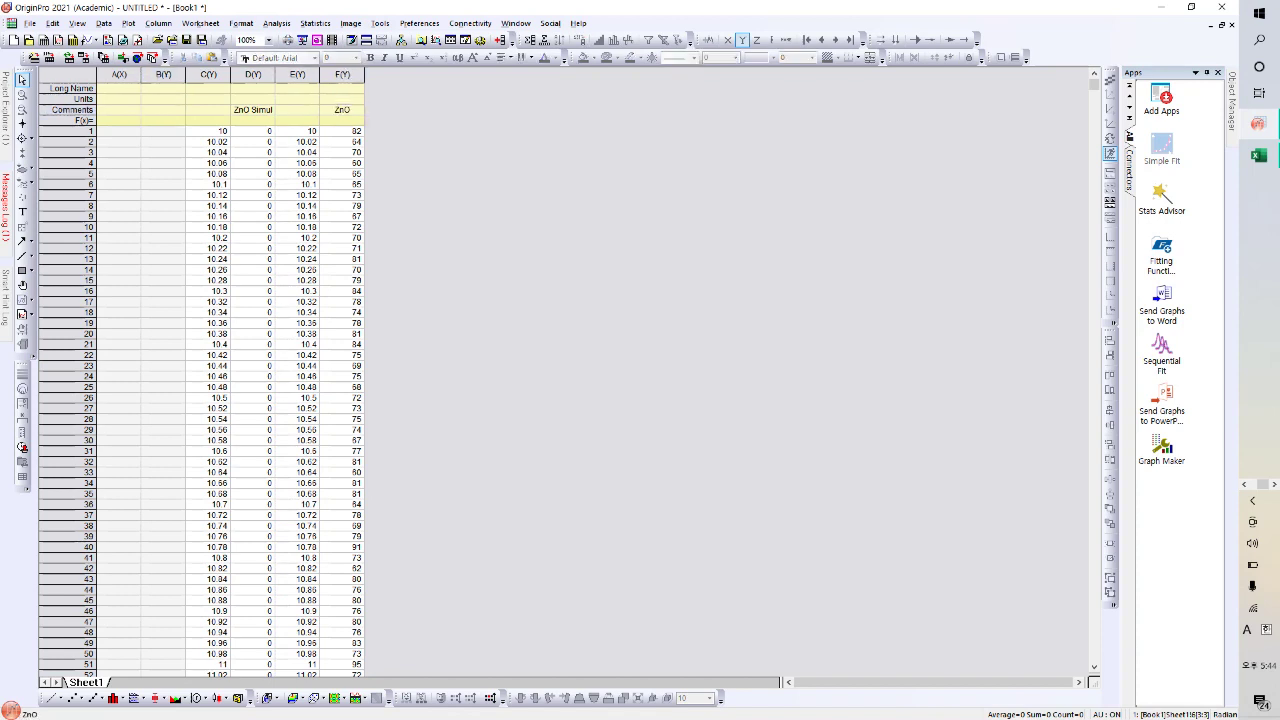
Delete the emptied columns A and B from the worksheet.
drag(119, 74, 163, 74)
right_click(140, 148)
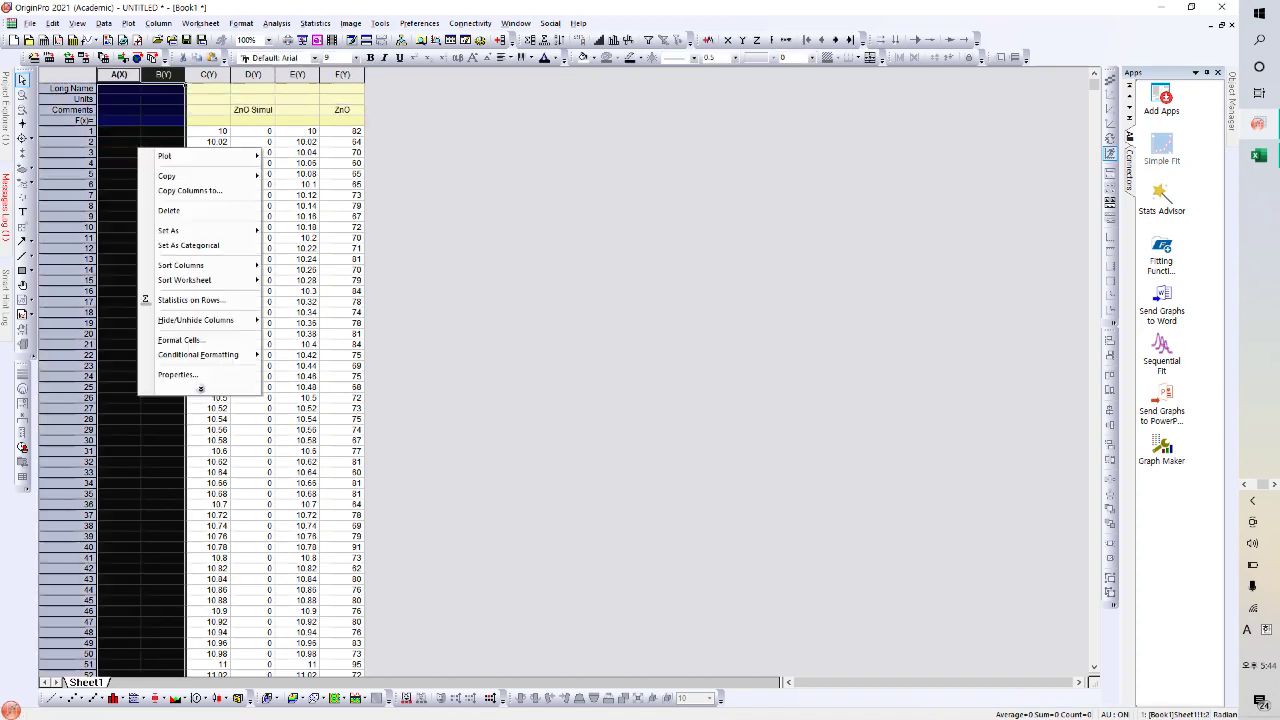
click(168, 210)
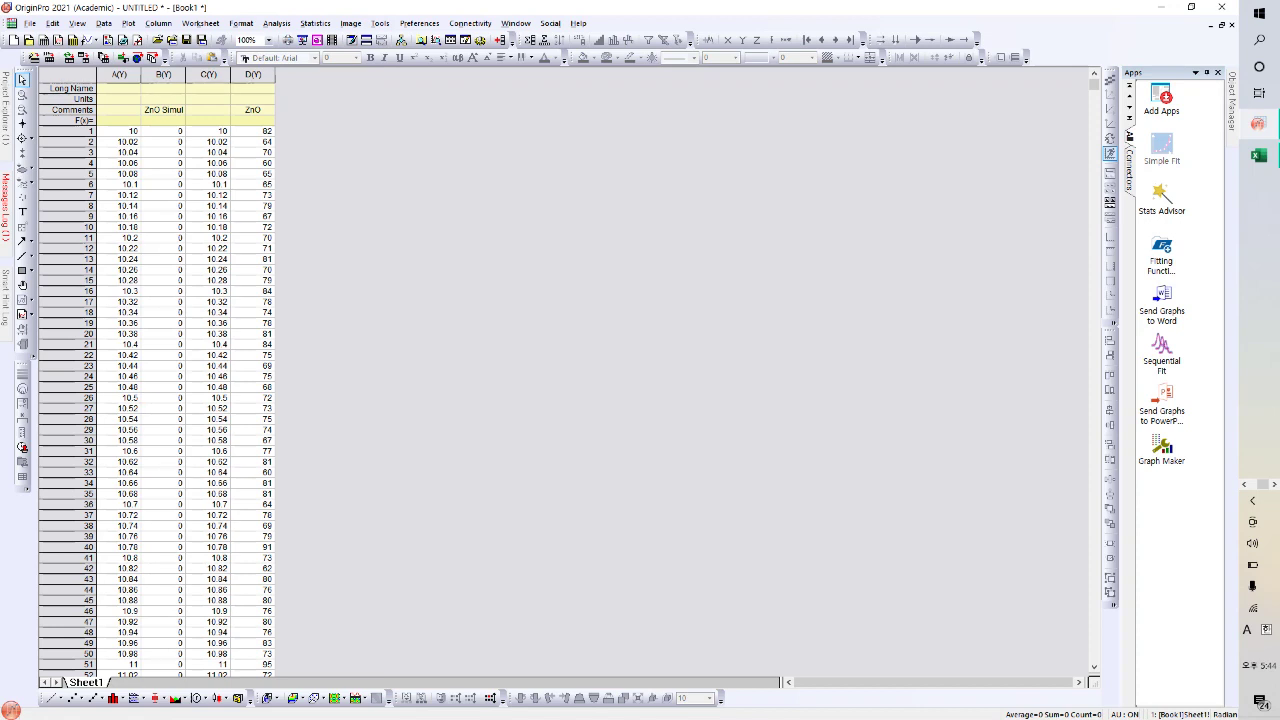
Set columns A and C as X columns so the simulated and measured data form two separate XY pairs.
click(119, 75)
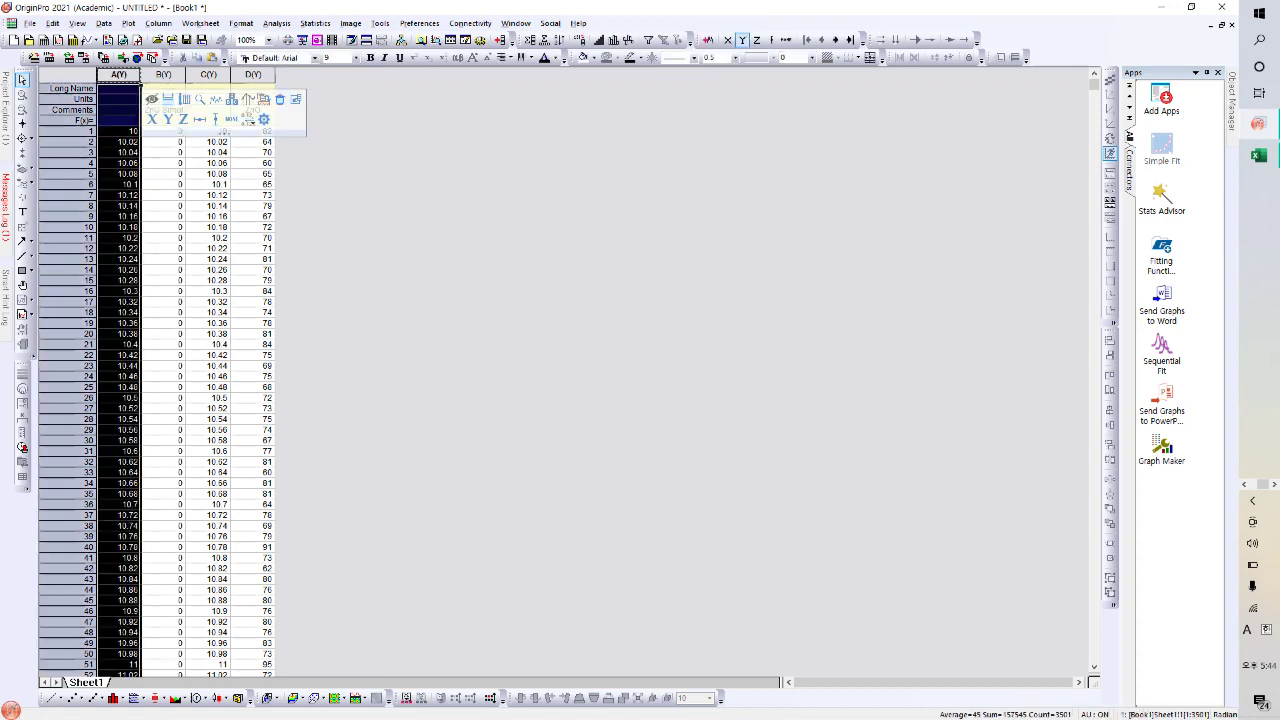
click(345, 150)
click(119, 75)
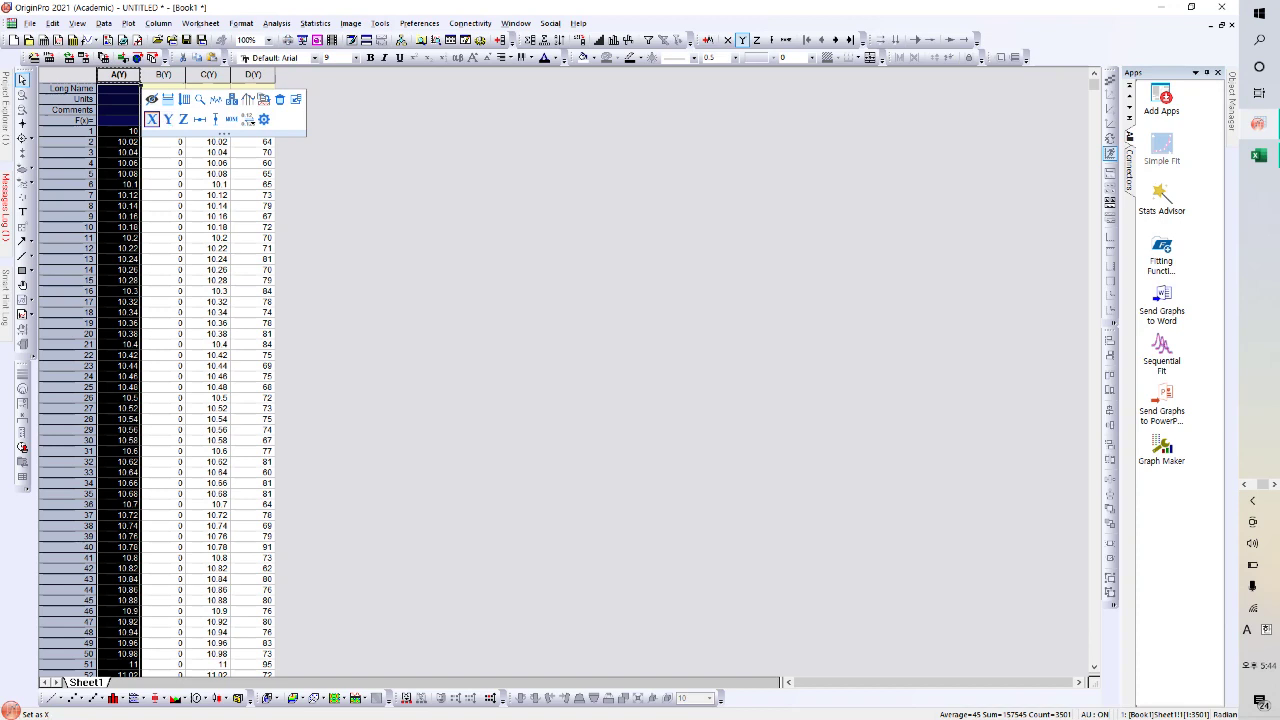
click(151, 119)
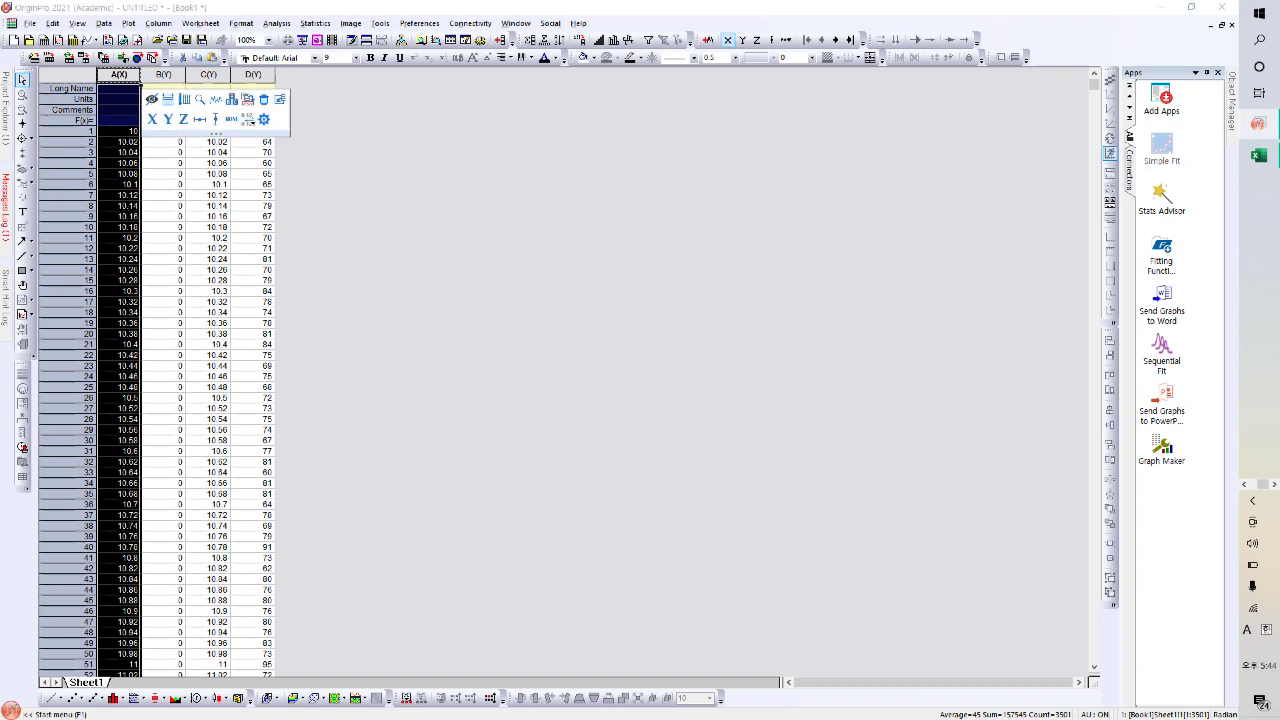
click(208, 74)
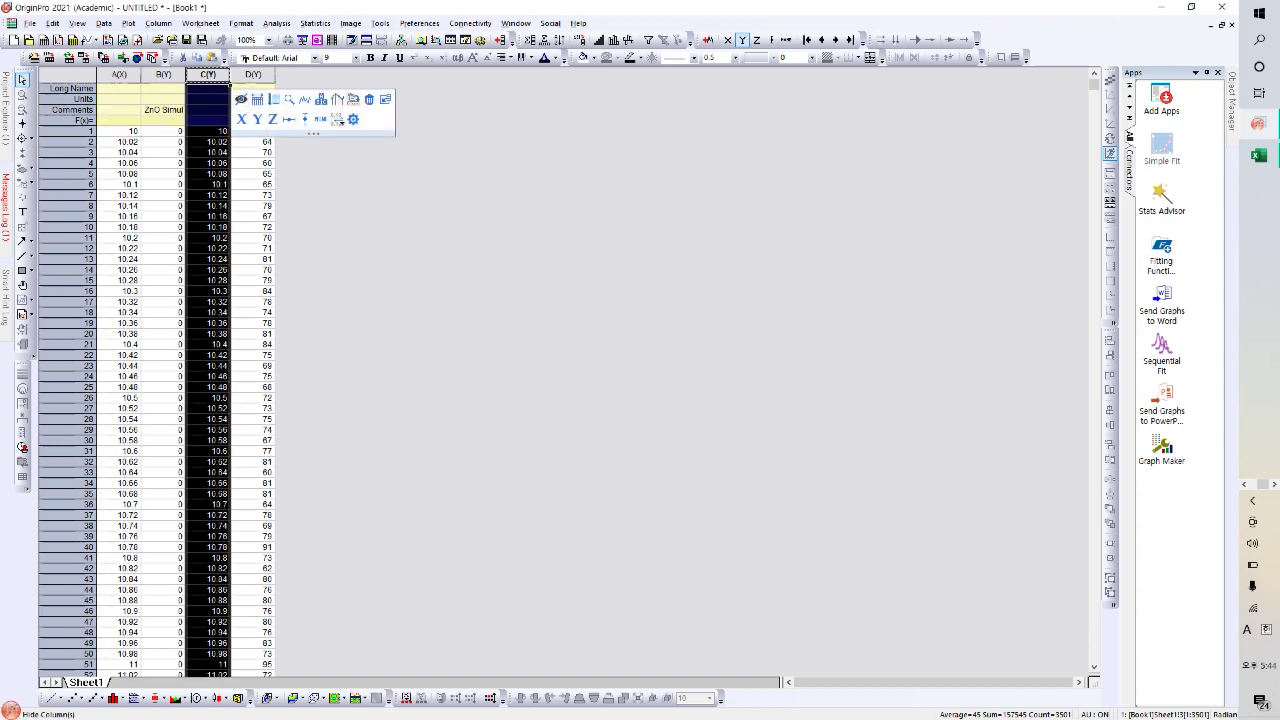
click(241, 119)
click(430, 196)
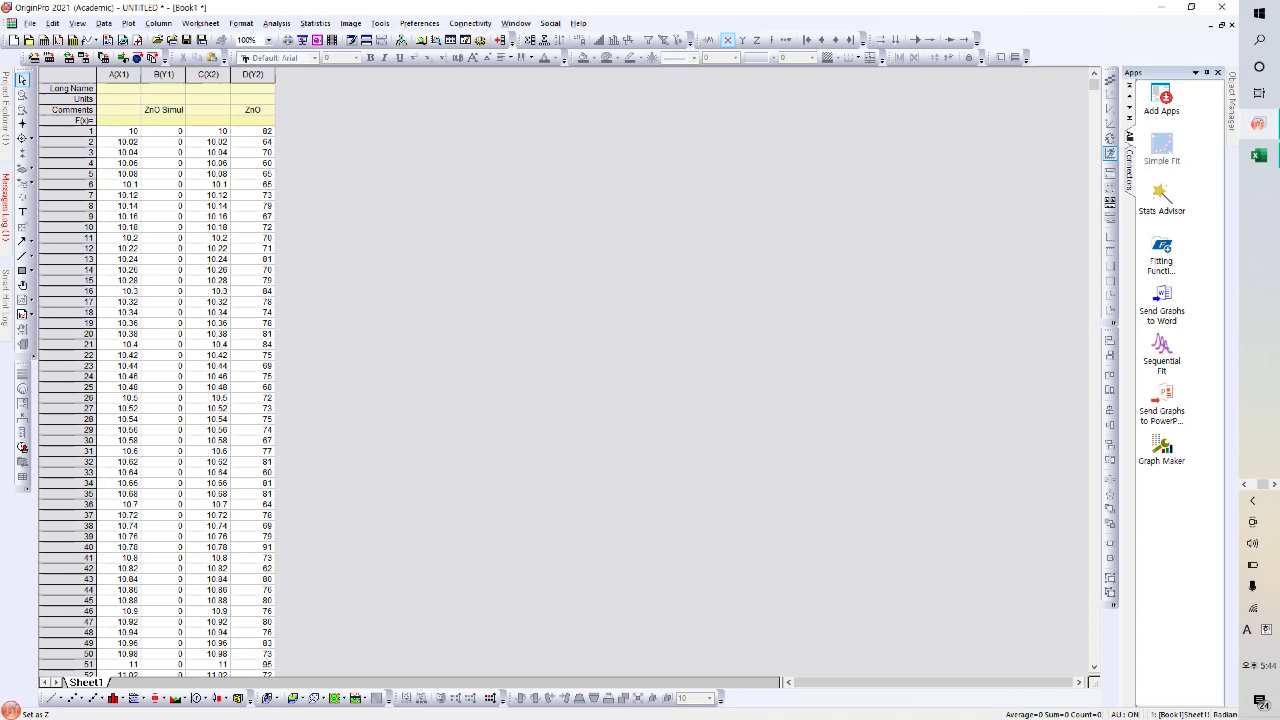
Plot columns A and B as one line graph and columns C and D of Book1 as a second line graph.
drag(119, 75, 164, 75)
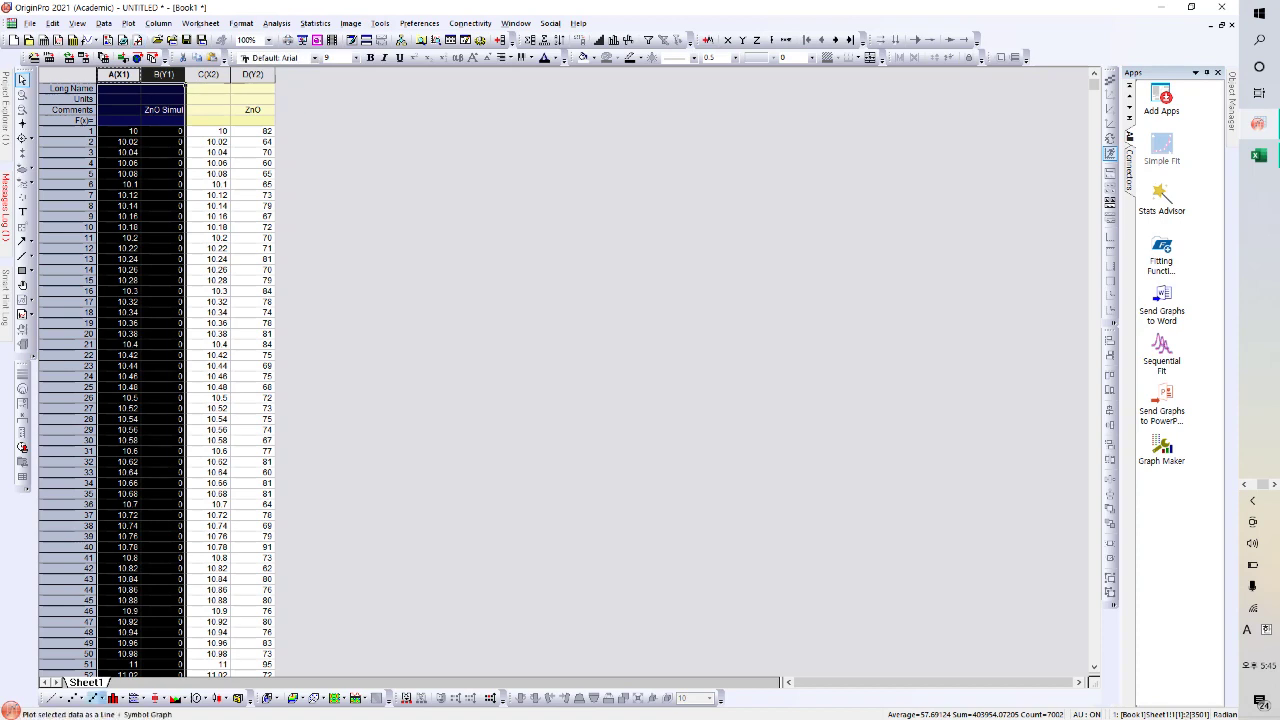
click(56, 697)
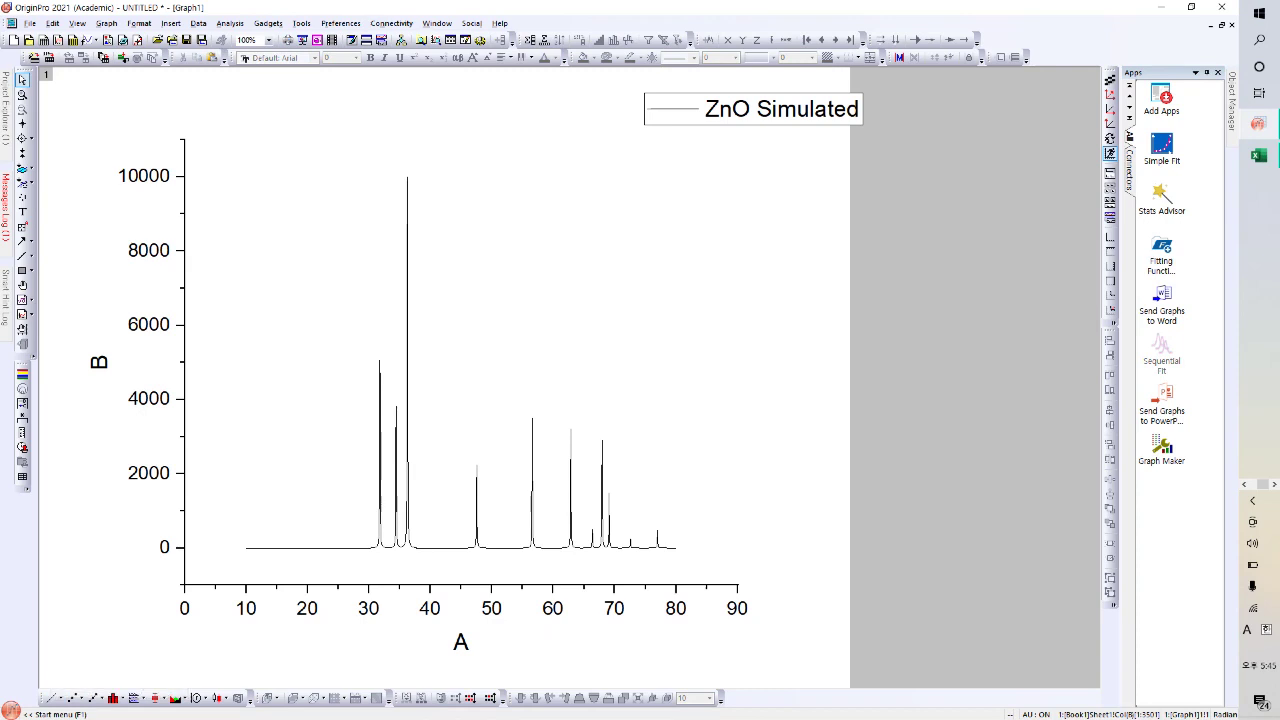
mouse_move(5, 150)
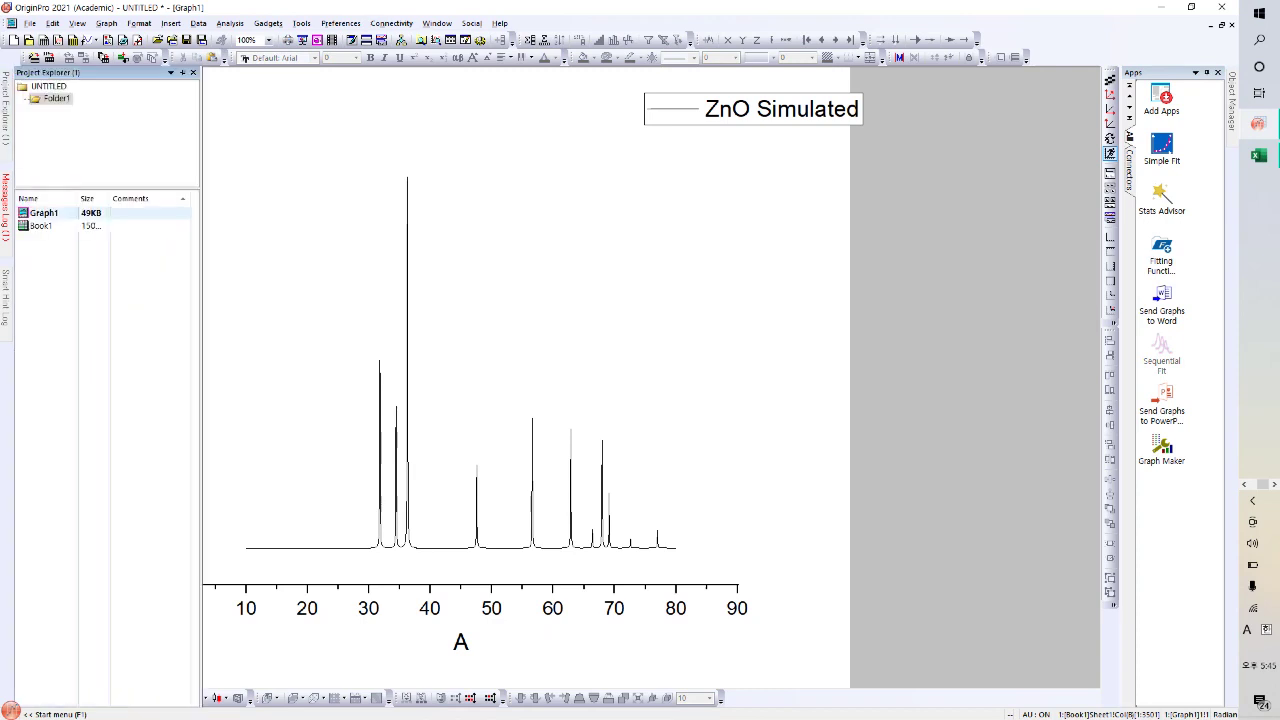
double_click(40, 226)
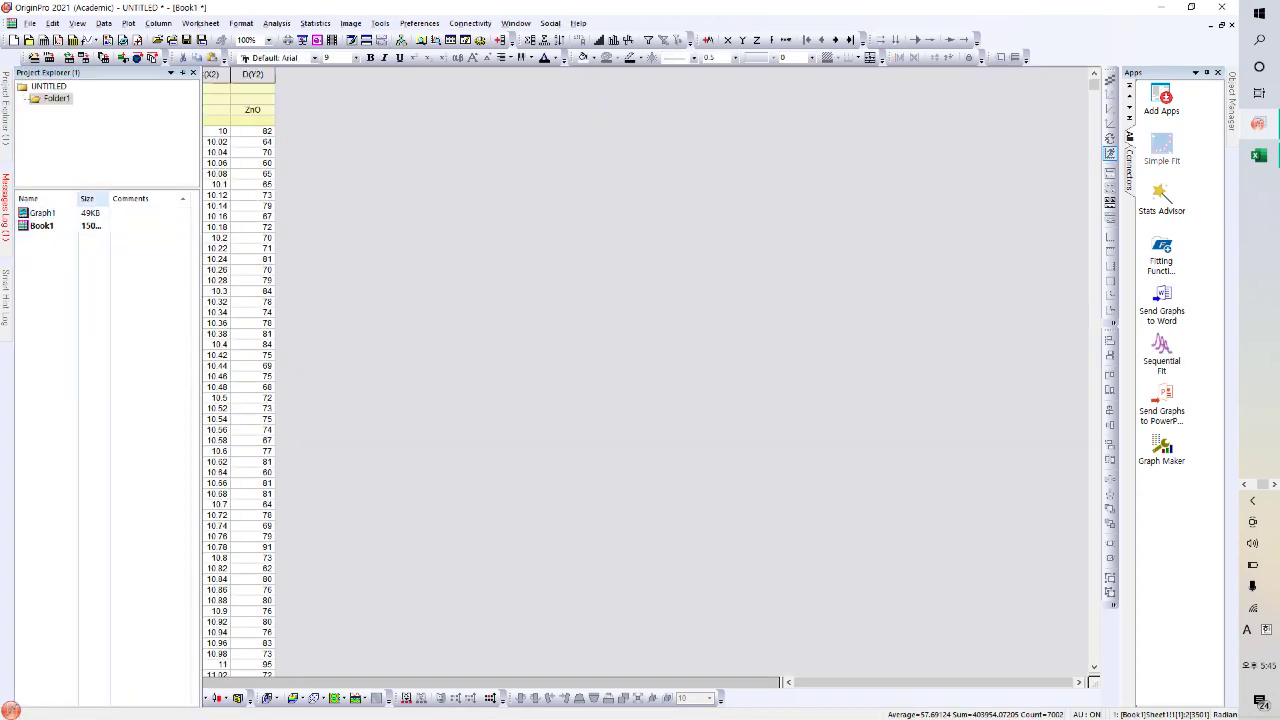
drag(207, 75, 255, 76)
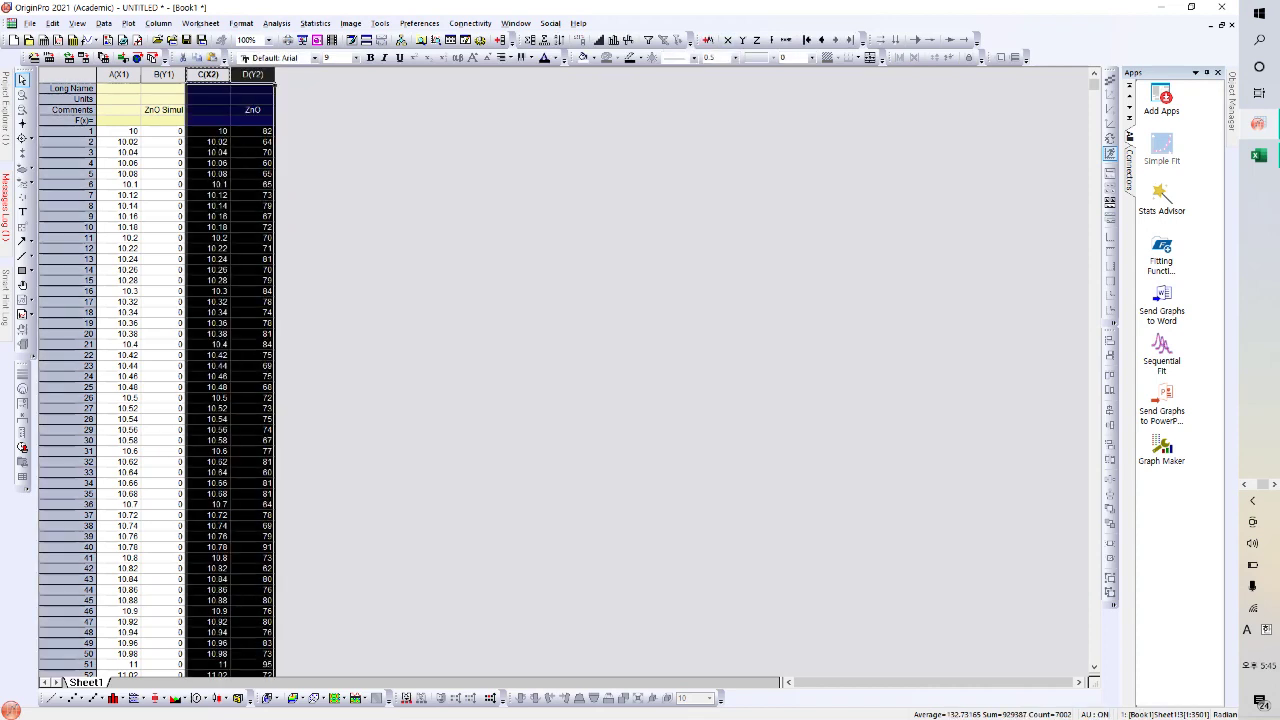
click(52, 697)
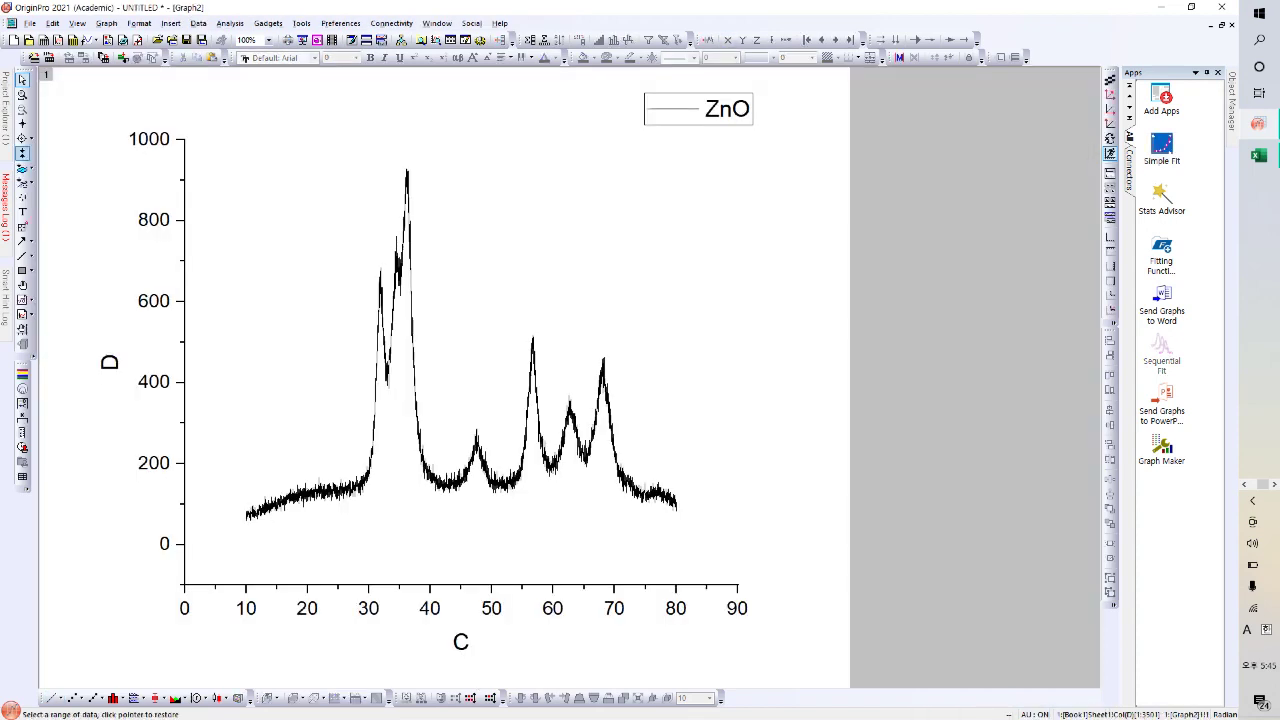
Merge Graph1 and Graph2 into one overlaid graph, with the number of rows set to 1.
mouse_move(5, 110)
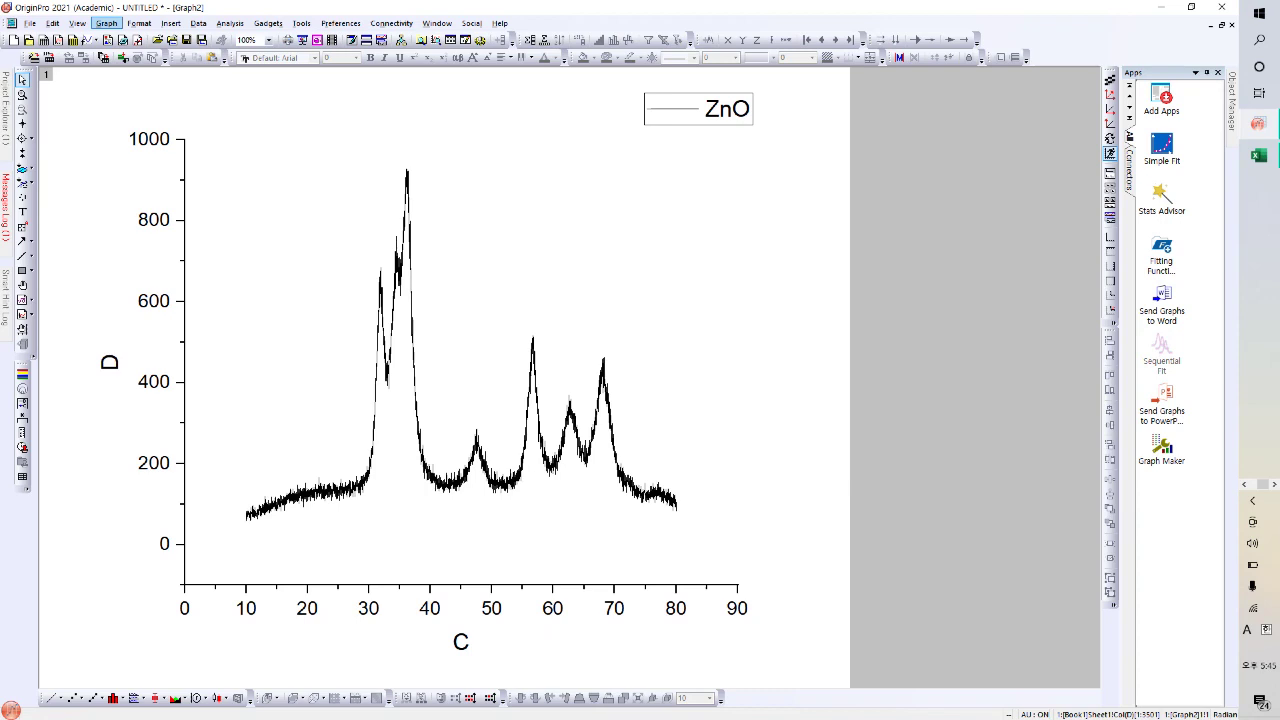
click(106, 23)
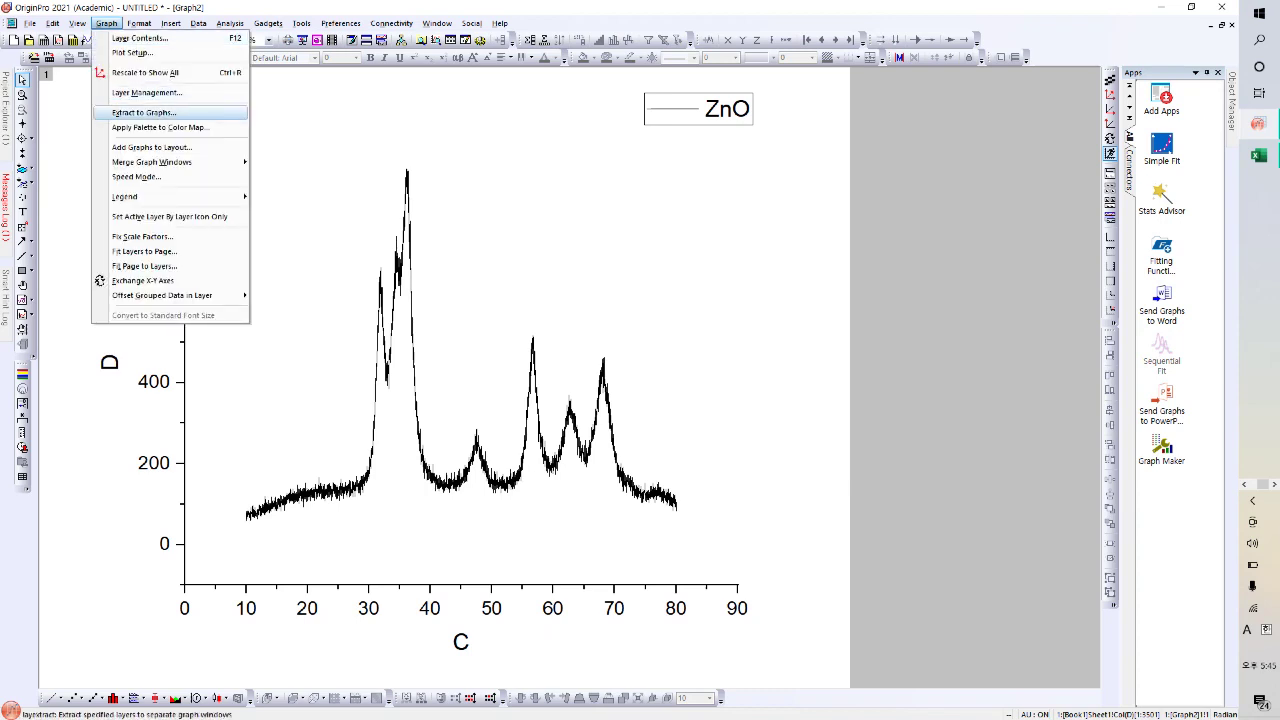
mouse_move(200, 162)
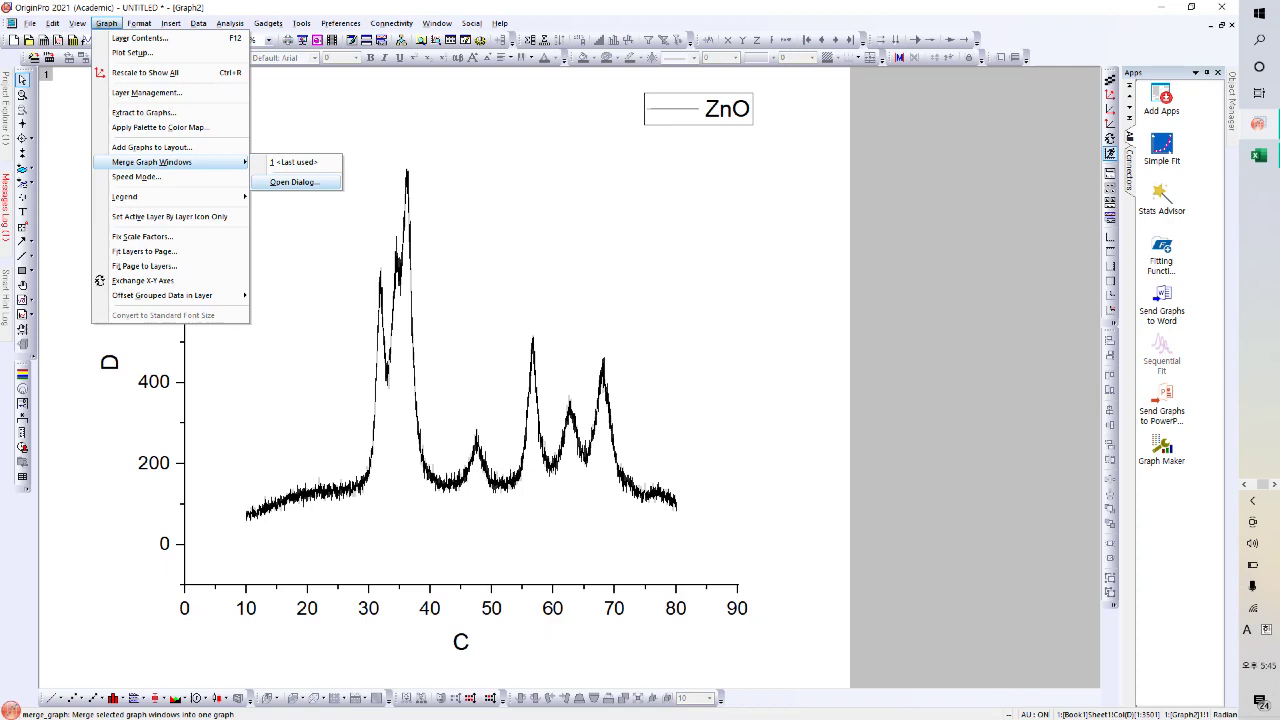
click(293, 182)
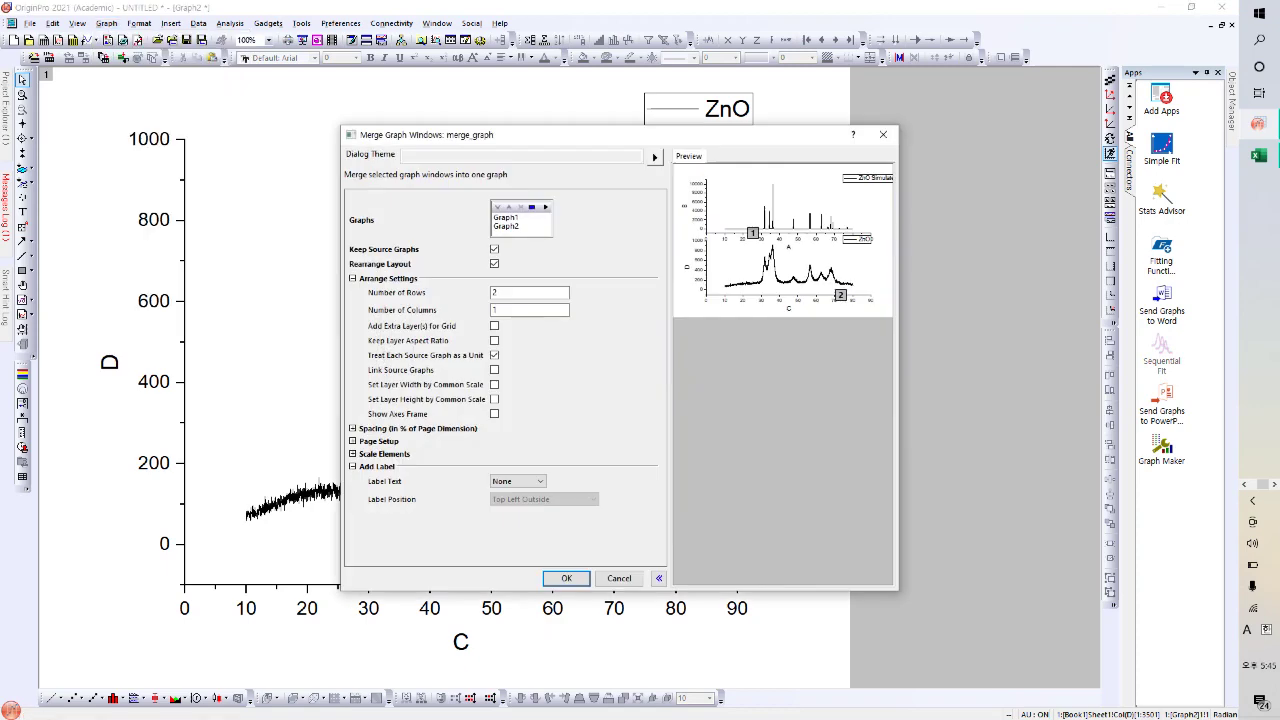
click(505, 217)
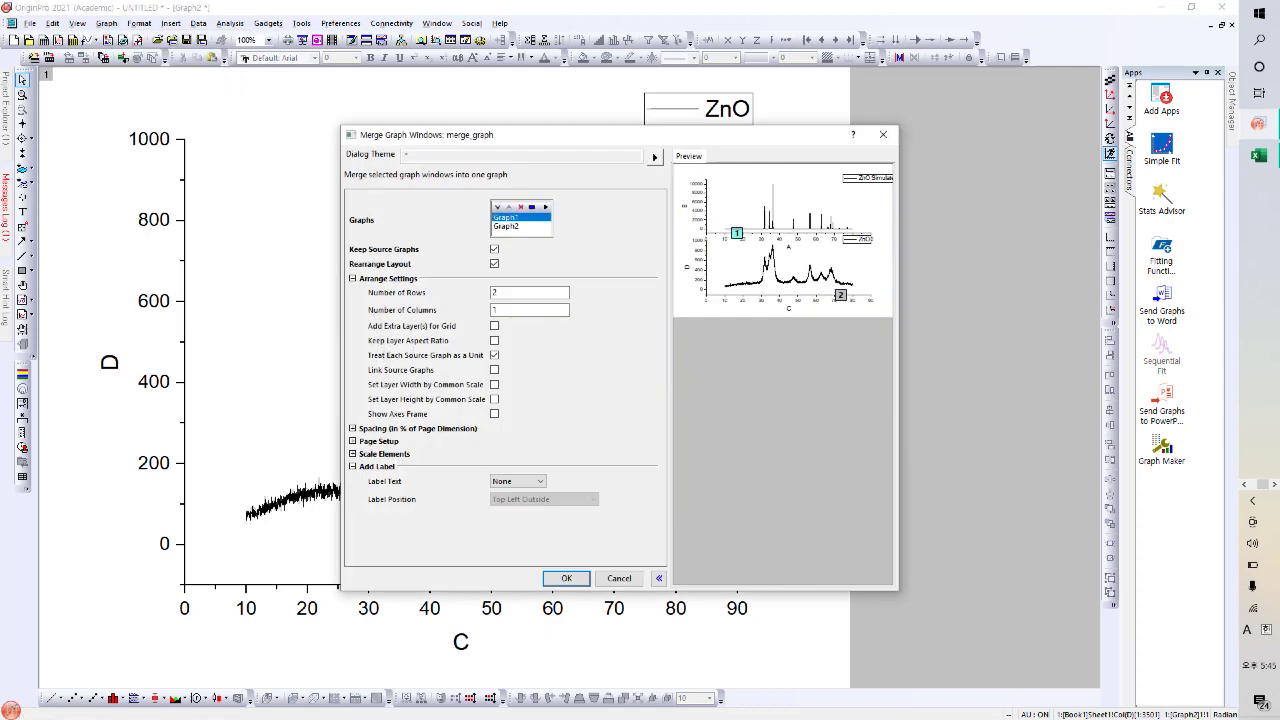
ctrl+click(506, 227)
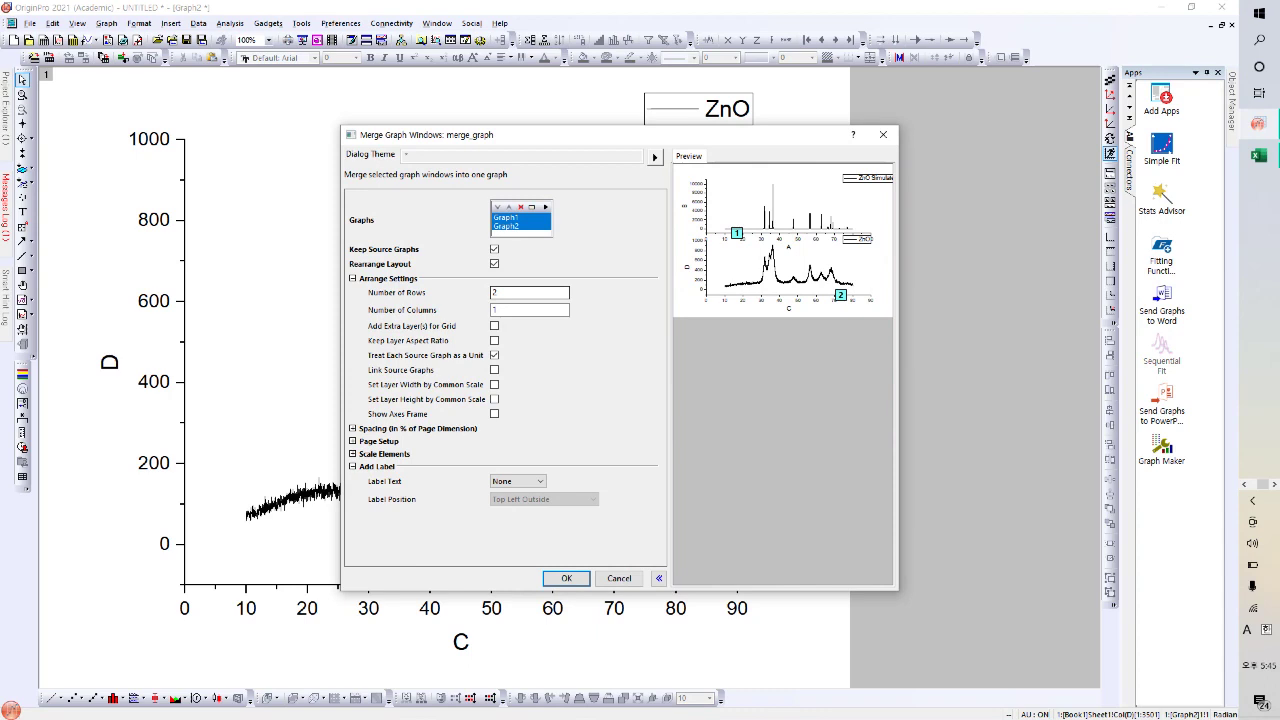
double_click(494, 292)
text(1)
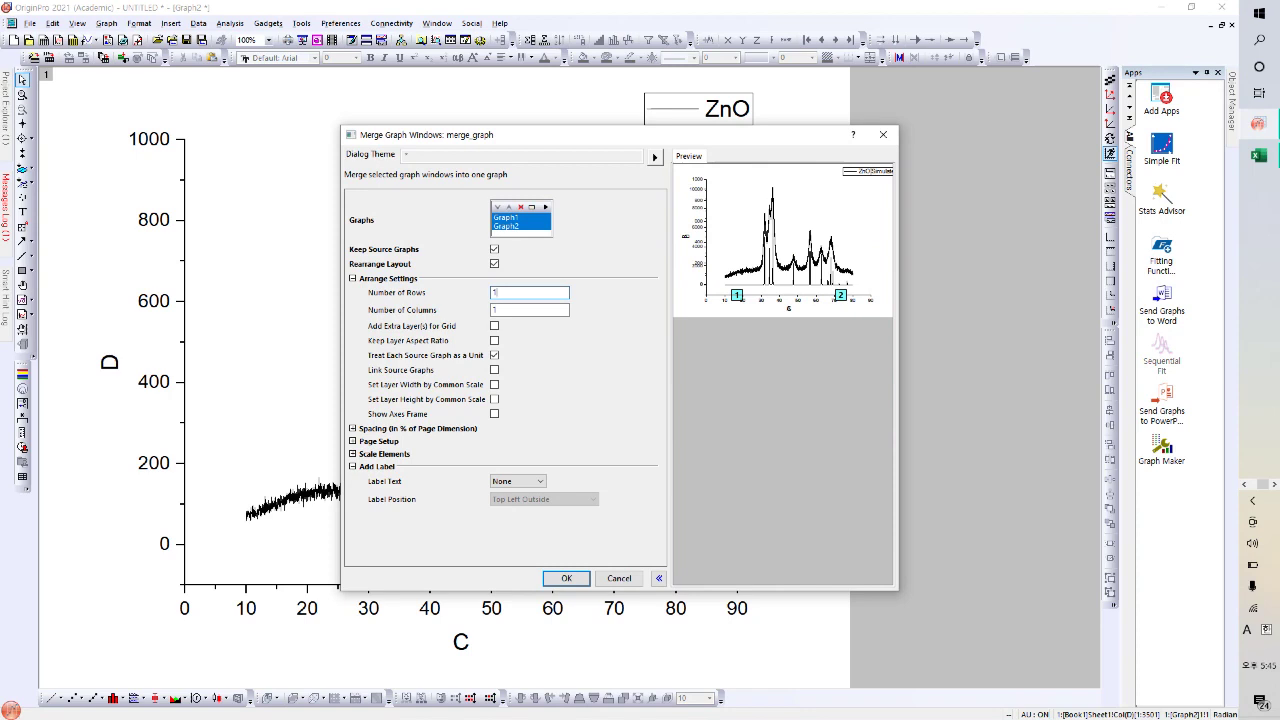
click(566, 578)
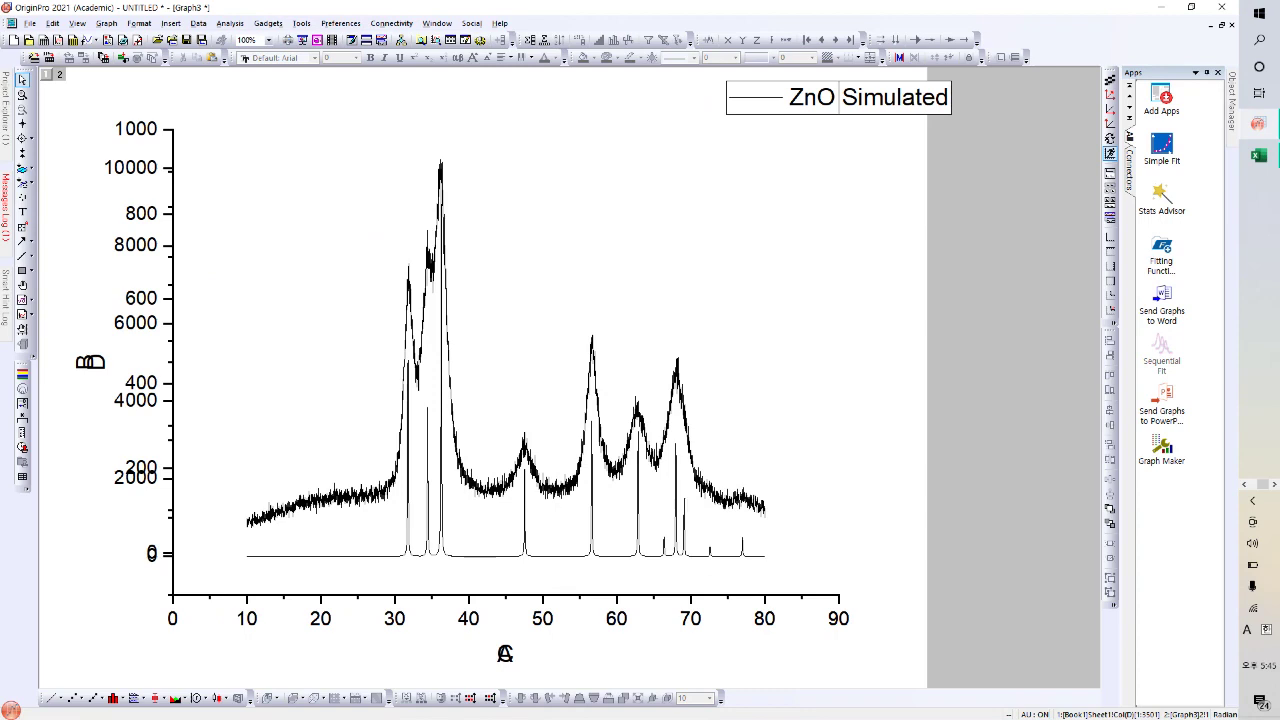
Change the line colour of the measured ZnO pattern to red in the merged graph.
click(652, 462)
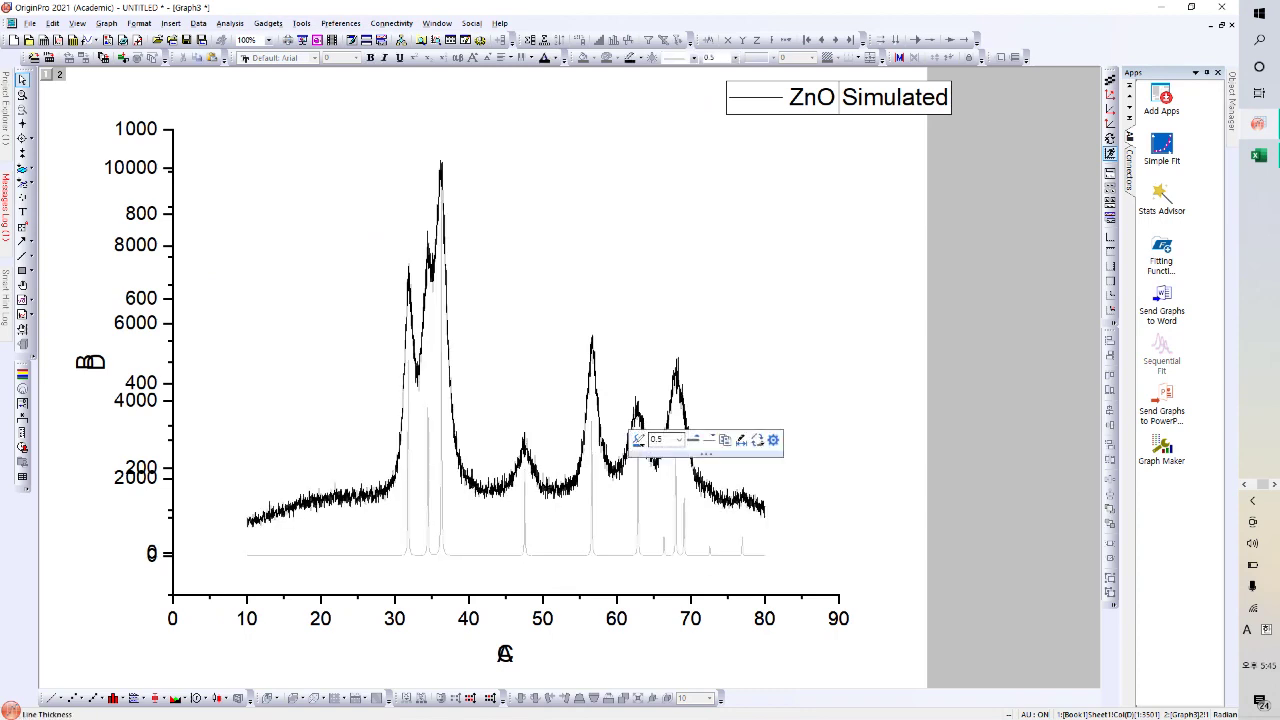
click(638, 440)
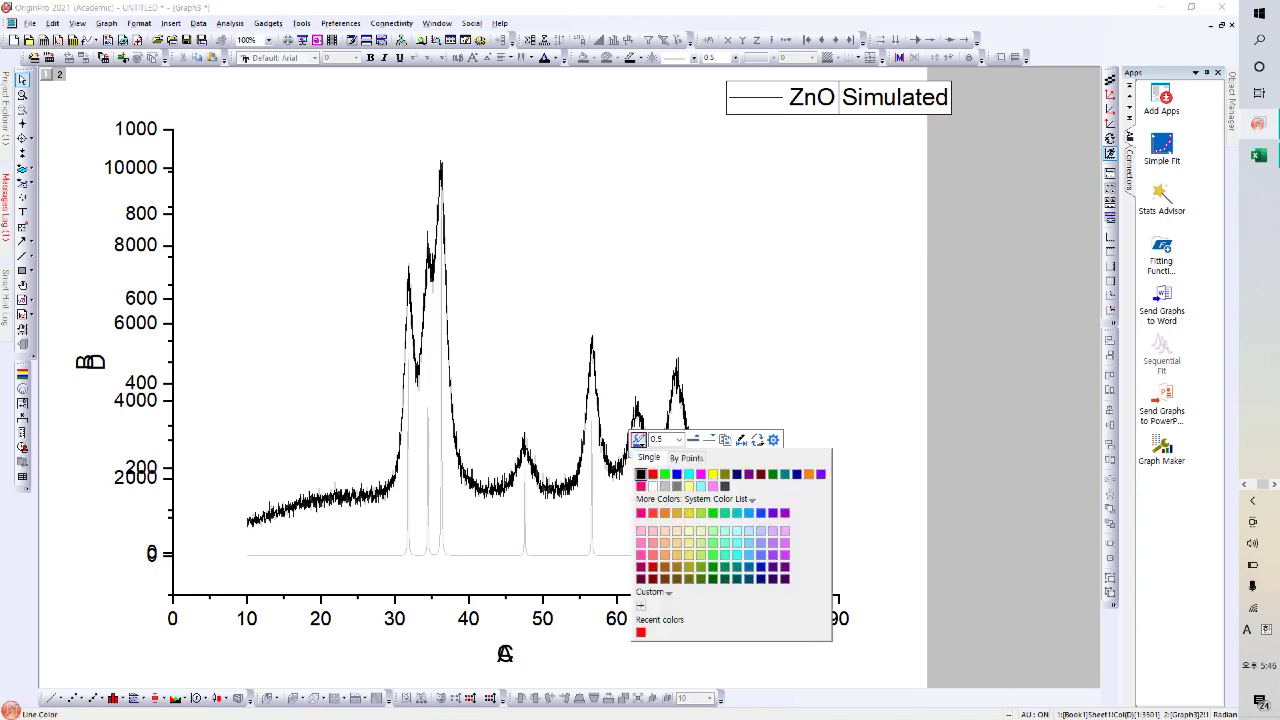
click(652, 474)
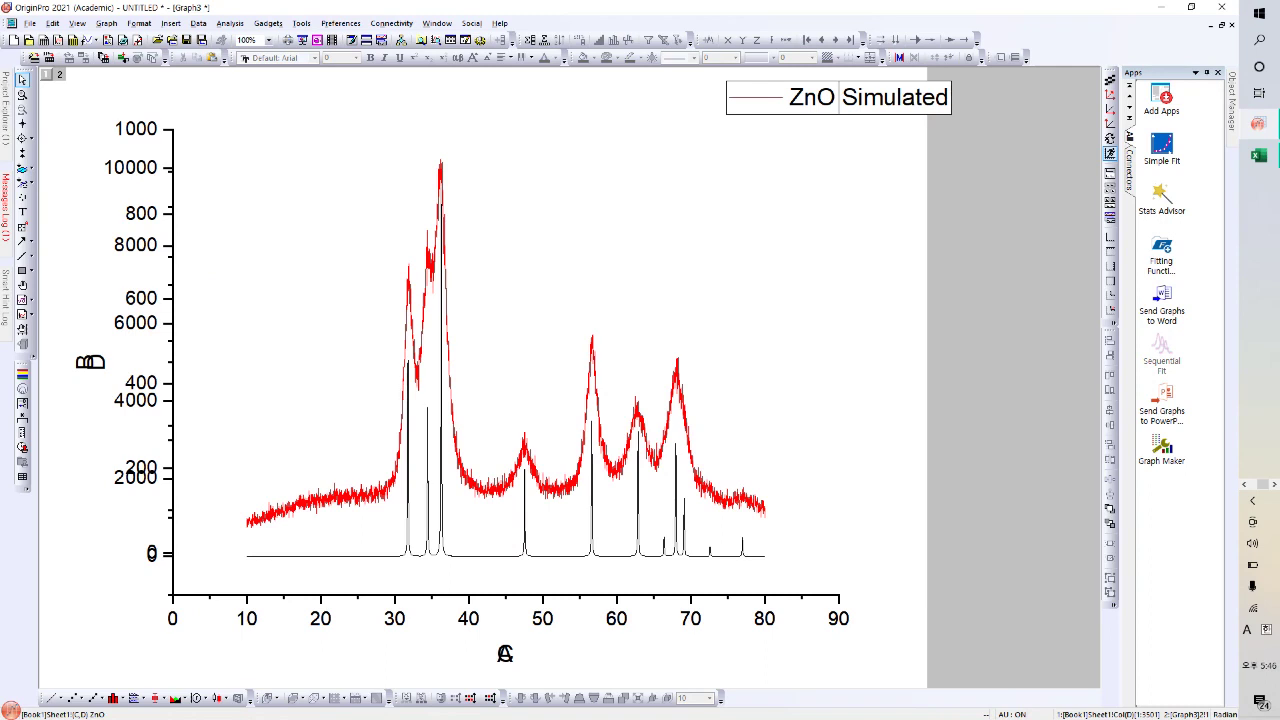
Delete the overlapping Y axis lines with their ticks from both layers of the merged graph.
mouse_move(409, 488)
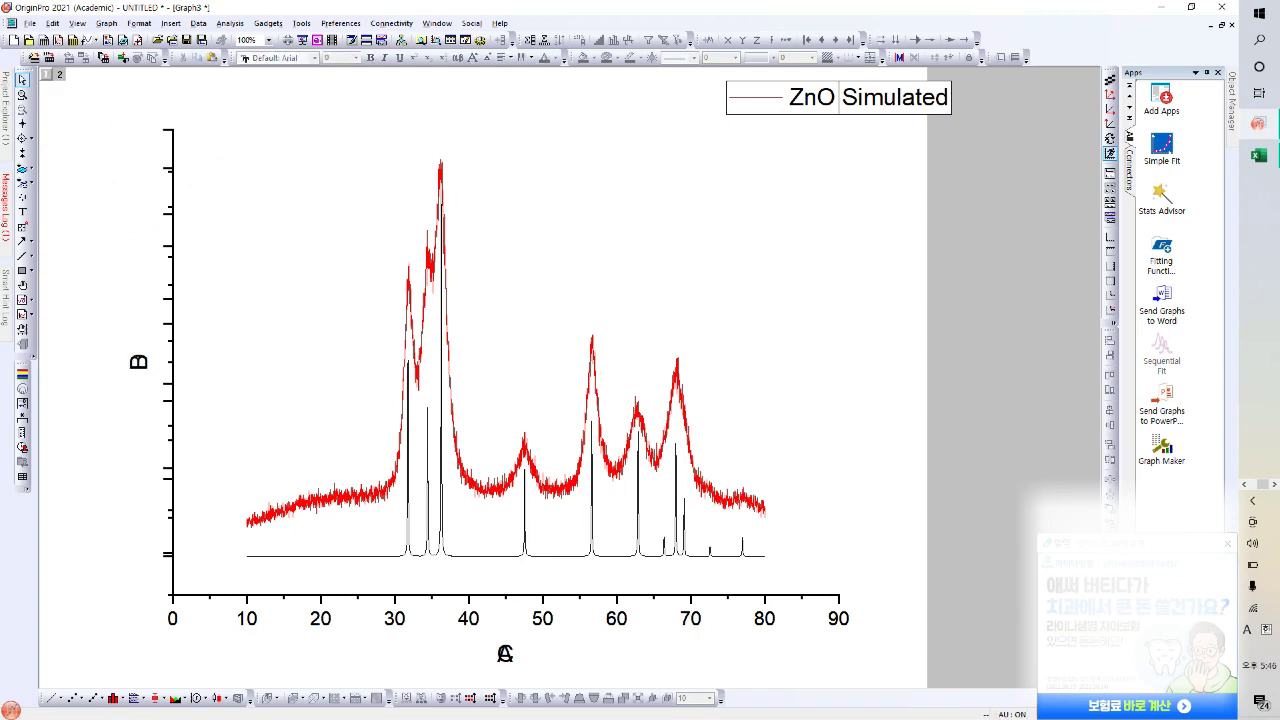
click(172, 350)
key(Escape)
click(172, 350)
key(Delete)
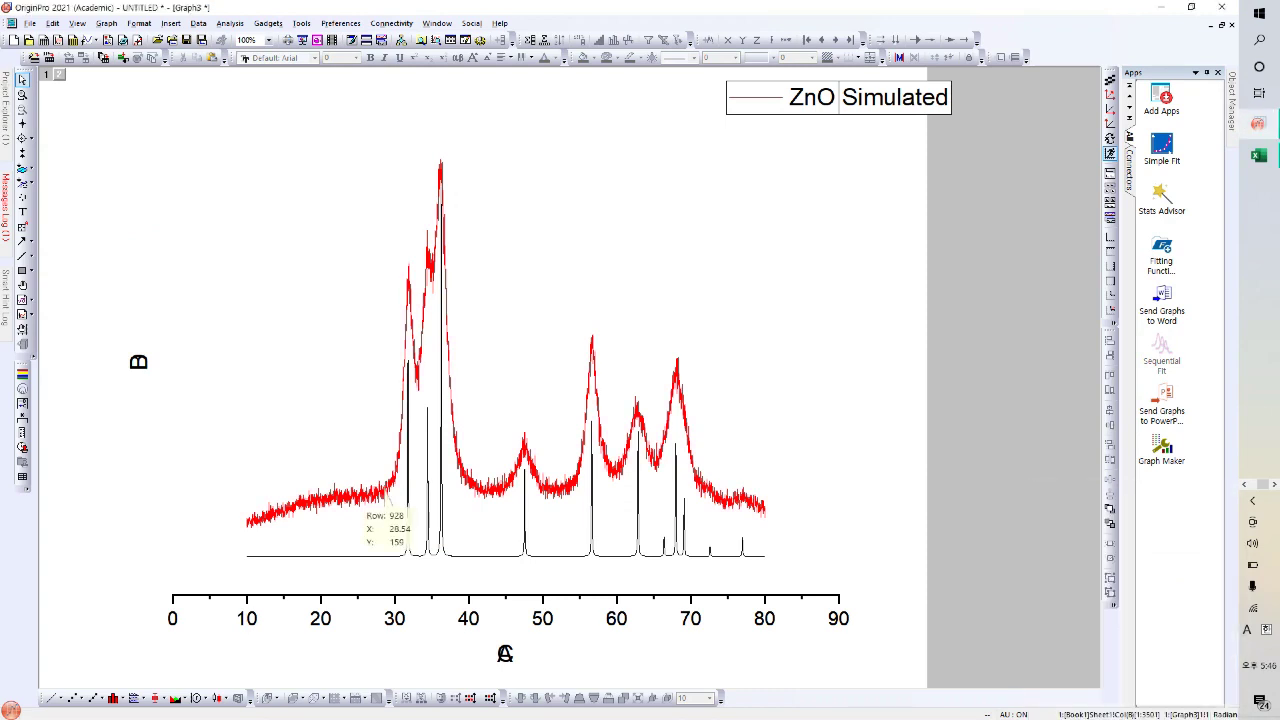
Delete the overlapping Y axis titles B and D from the merged graph.
click(138, 362)
key(Delete)
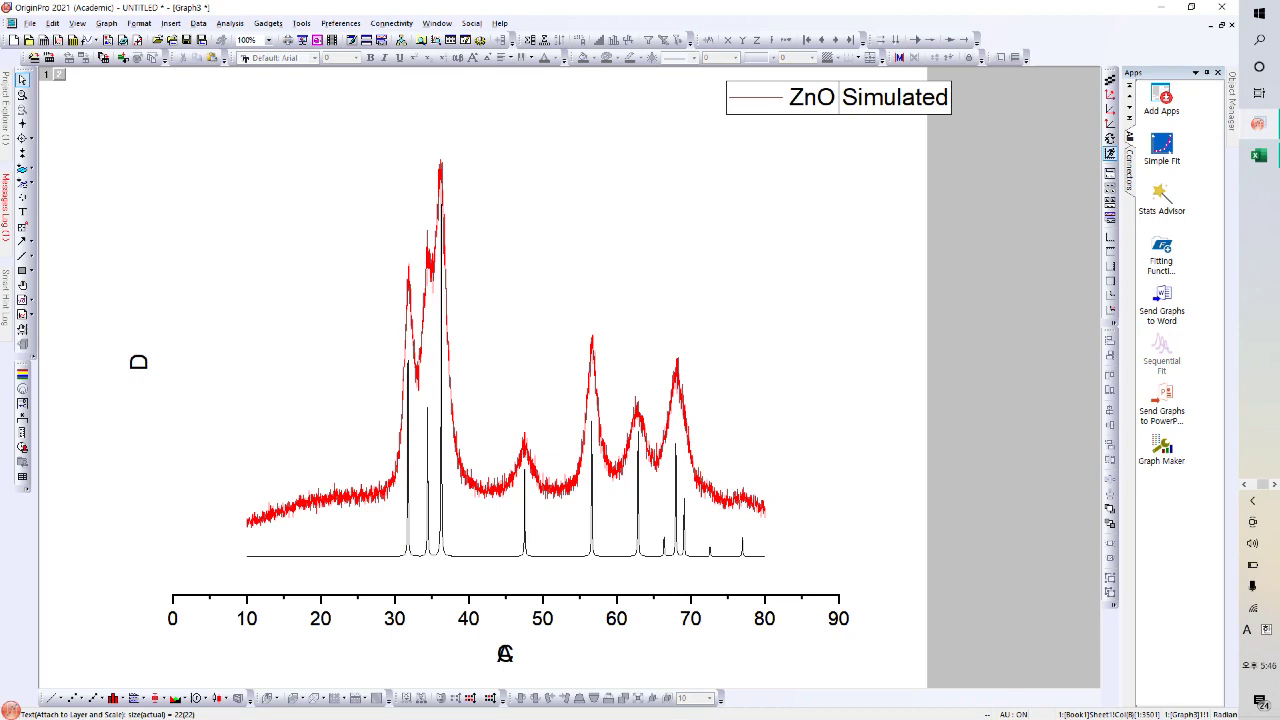
click(138, 362)
key(Delete)
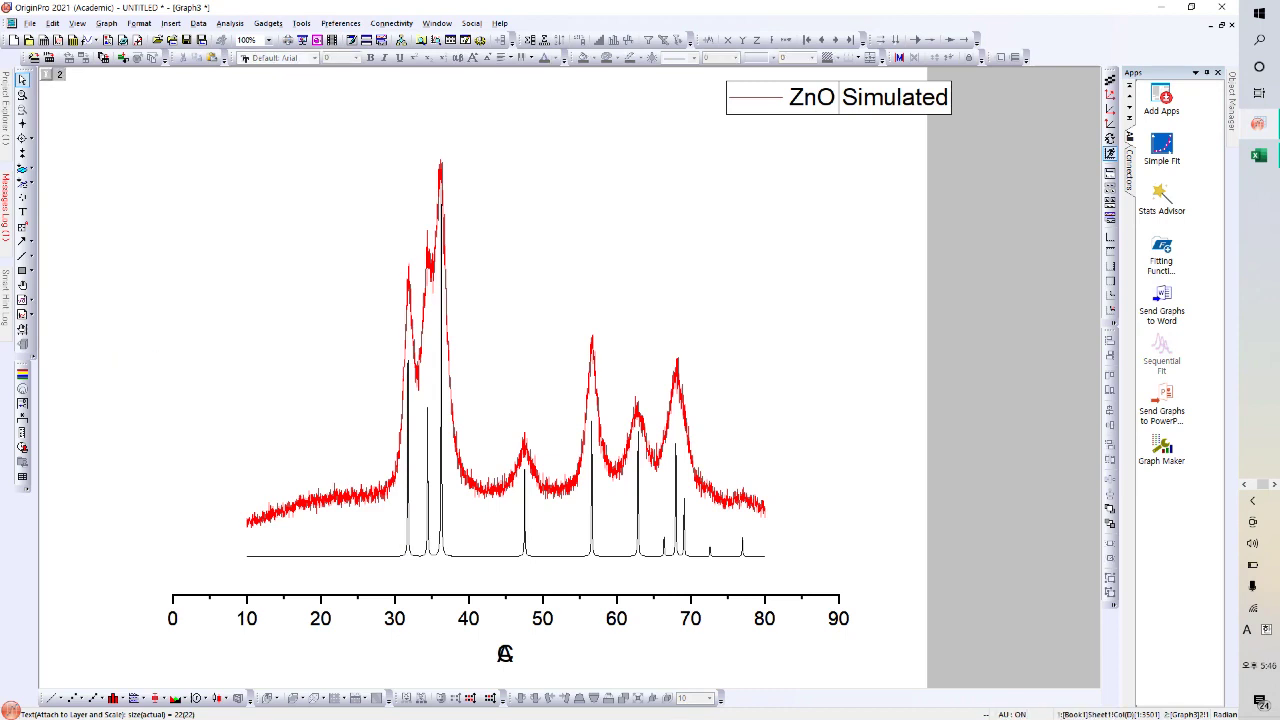
Replace the overlapping X axis titles with a single title reading Degree(2θ), inserting the theta from the symbol map.
click(505, 653)
double_click(505, 653)
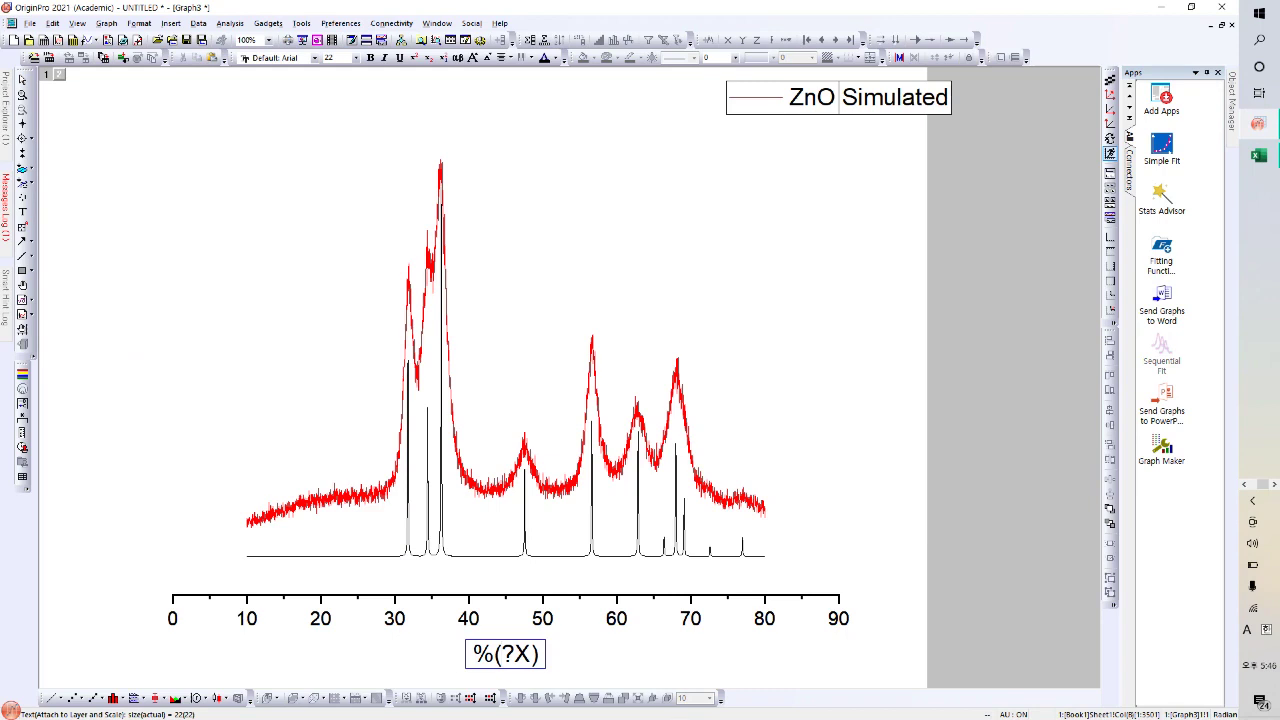
text(Deg)
key(ctrl+a)
key(Delete)
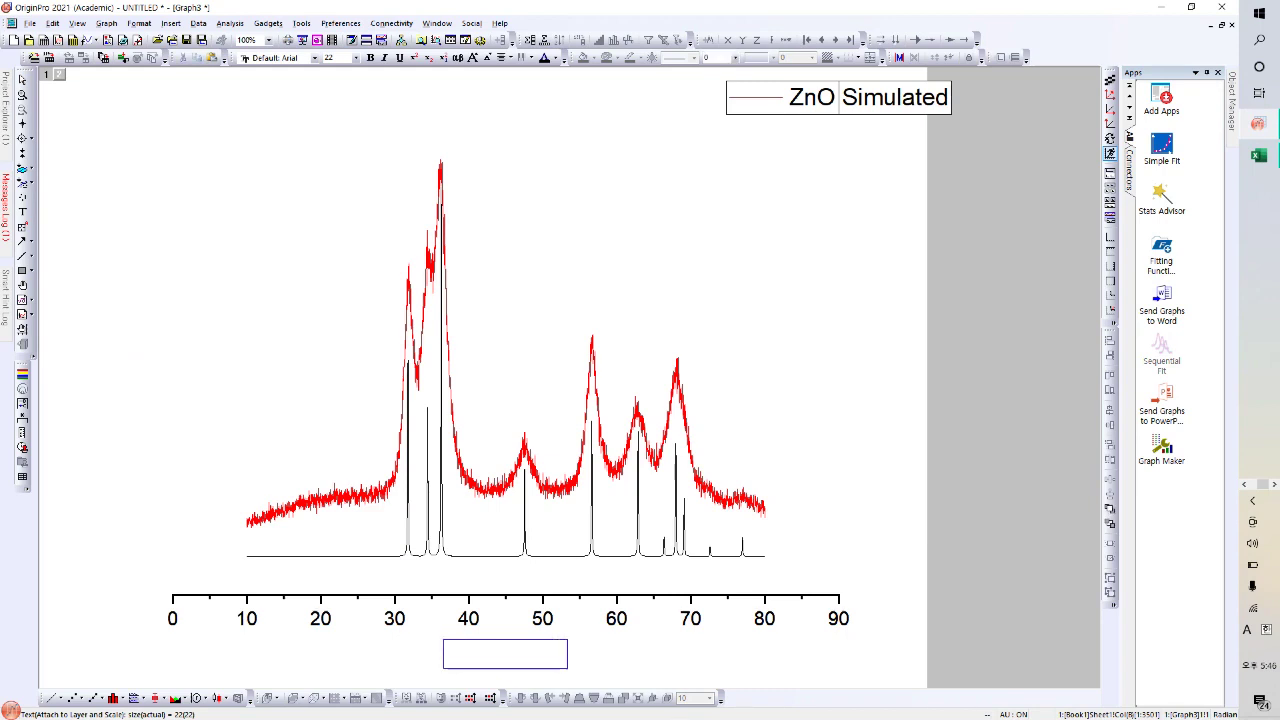
text(Degree(2)
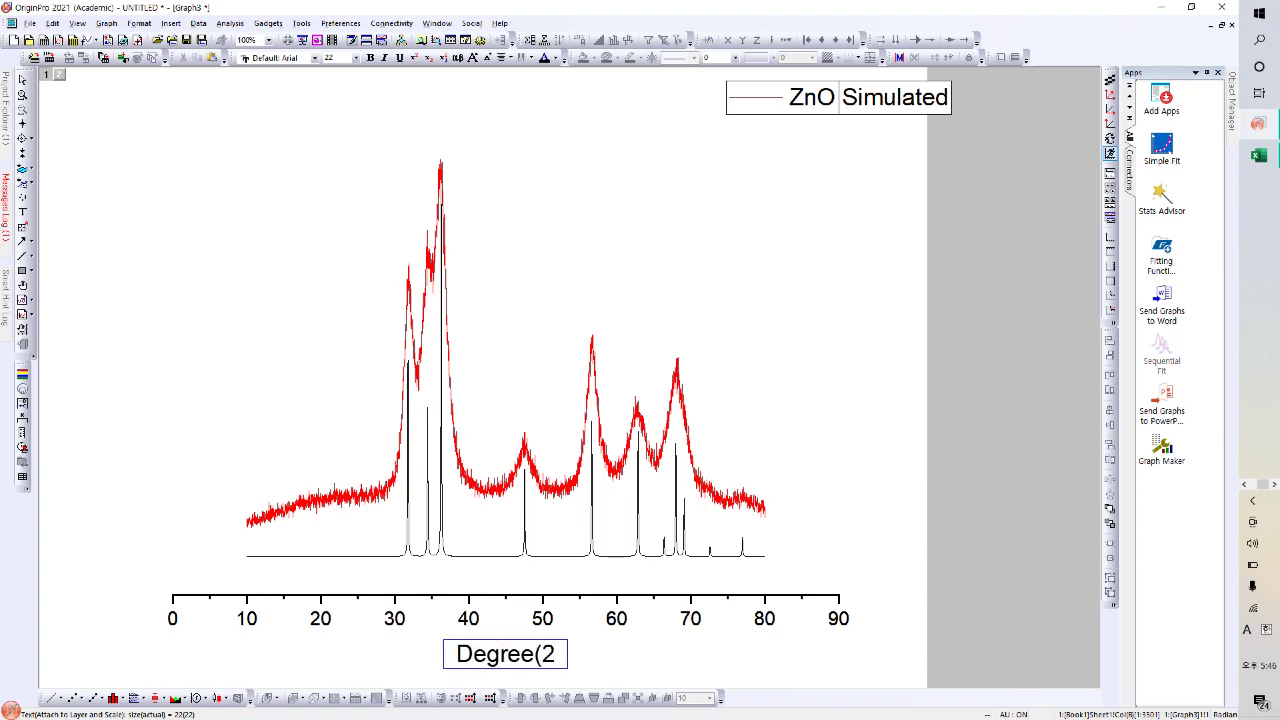
right_click(556, 650)
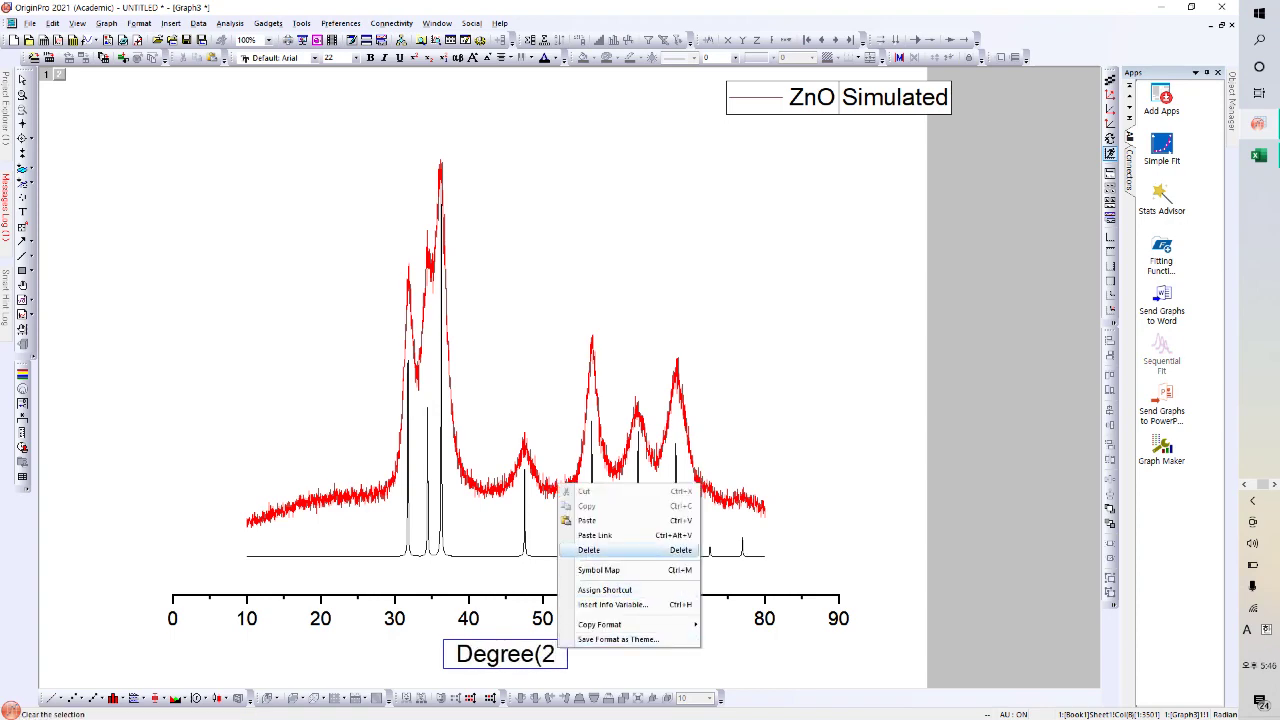
click(620, 570)
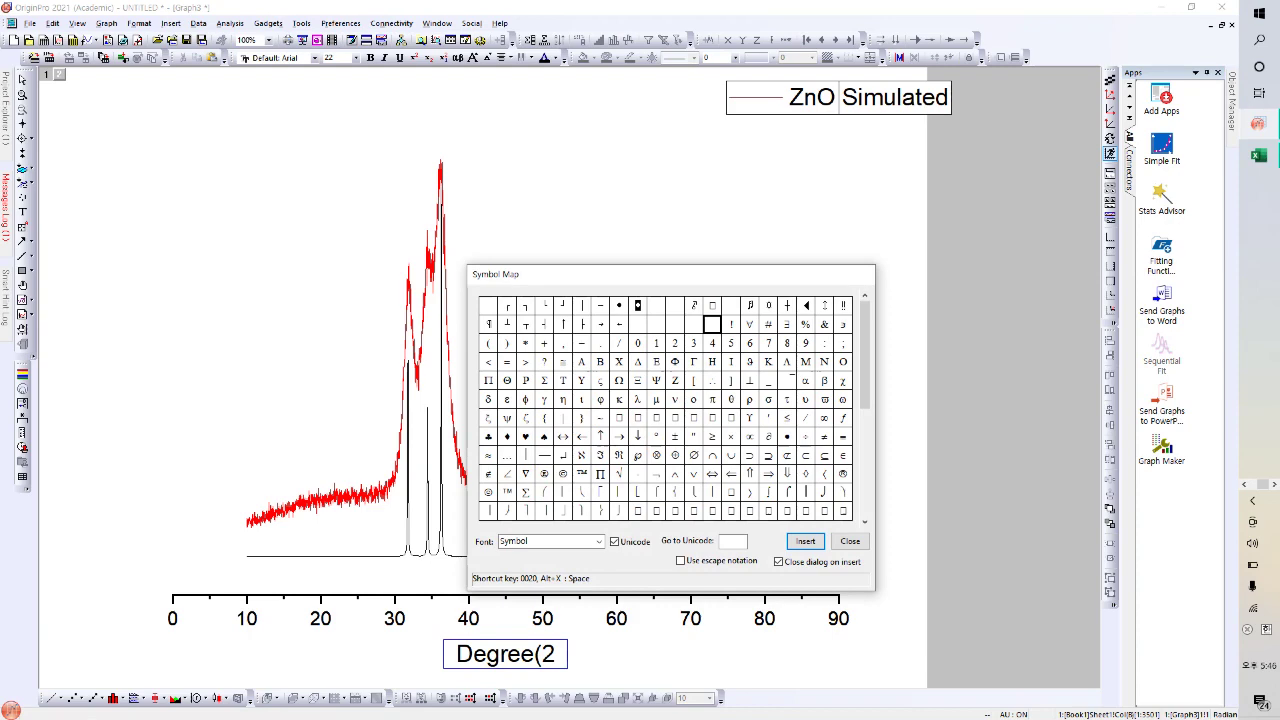
click(731, 399)
click(805, 540)
text())
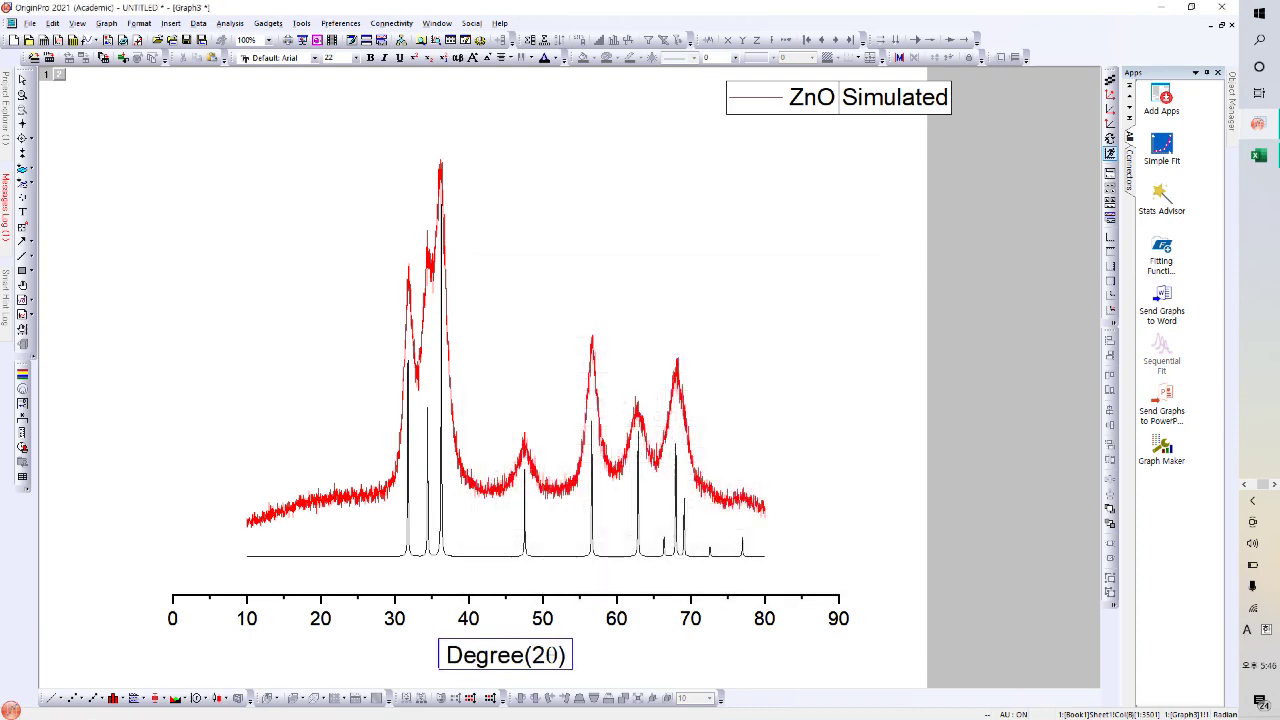
click(815, 380)
Separate the overlapping legends and stack ZnO directly above ZnO Simulated in the empty area above the right-hand peaks.
drag(838, 97, 682, 180)
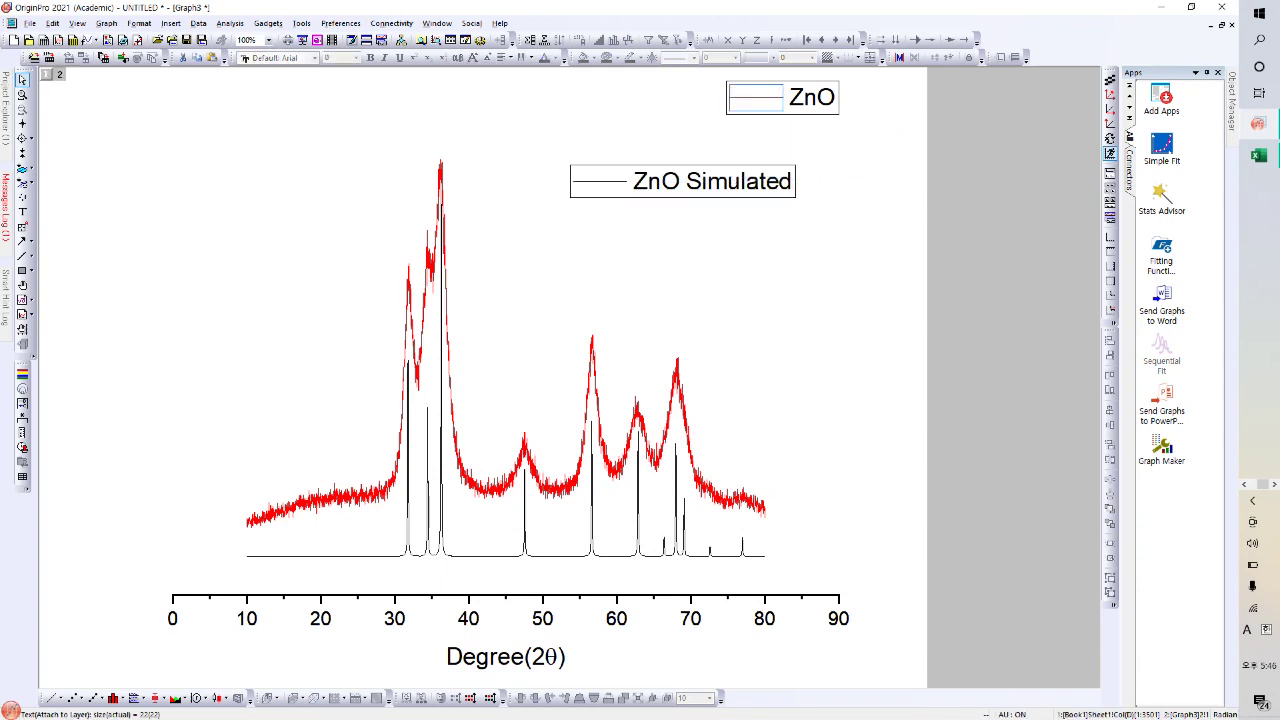
click(811, 97)
drag(811, 97, 654, 139)
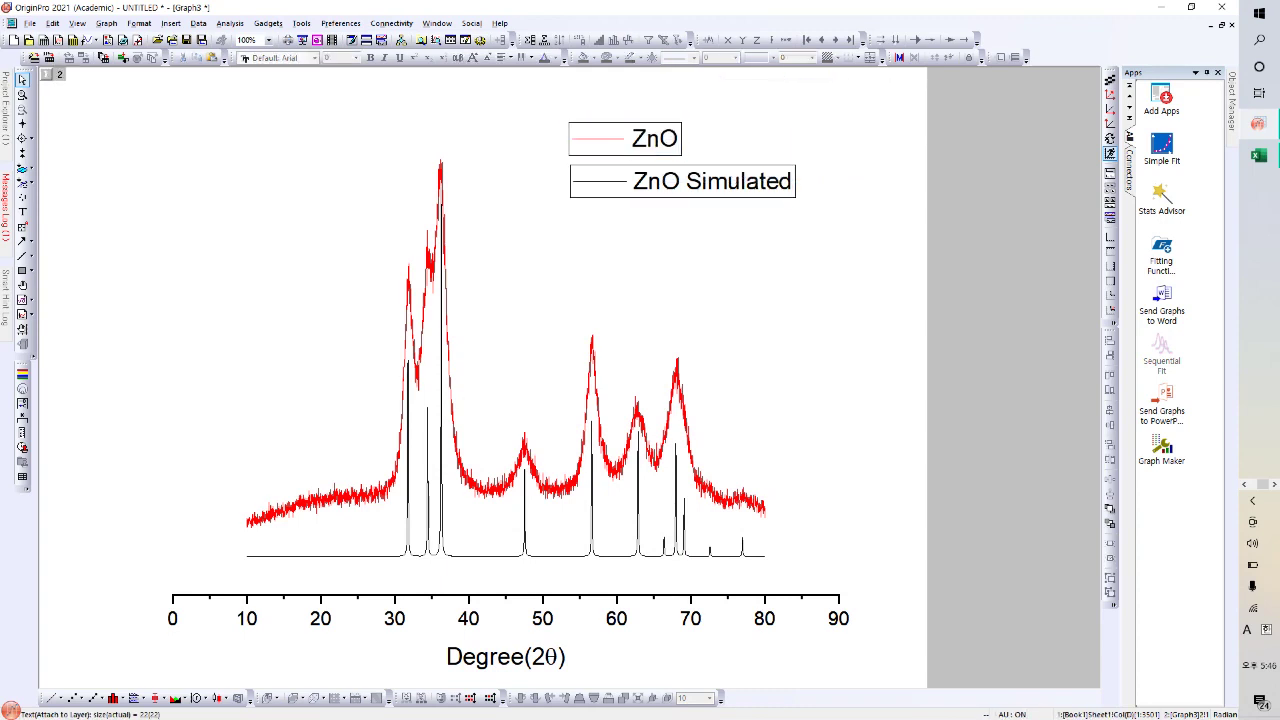
Set the X axis scale of layer 2, the measured ZnO pattern, to run from 10 to 80.
click(764, 618)
right_click(764, 618)
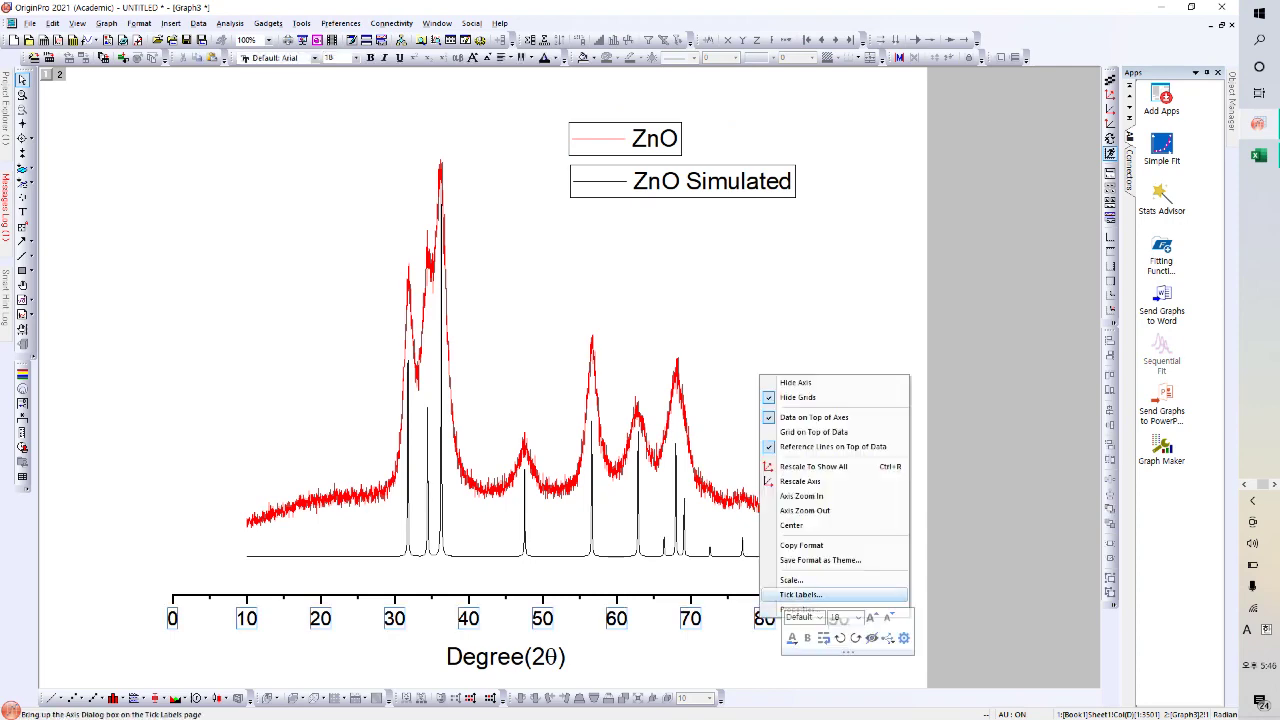
click(793, 580)
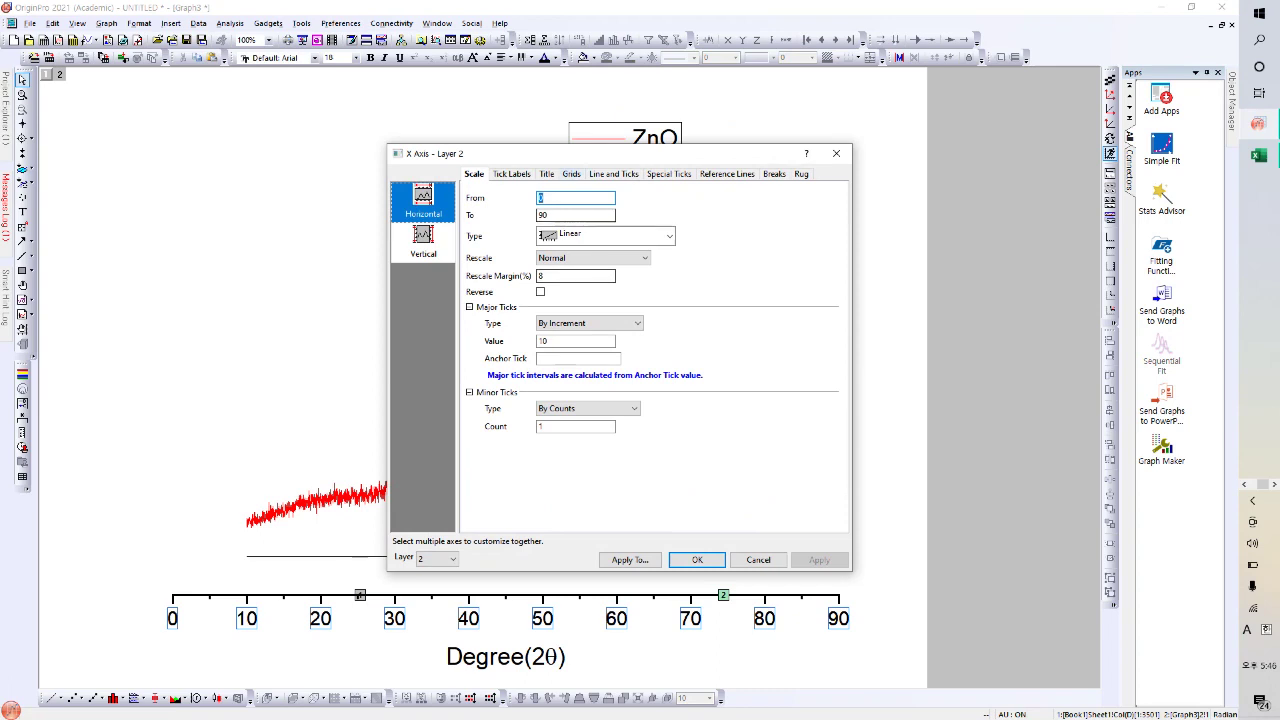
text(11)
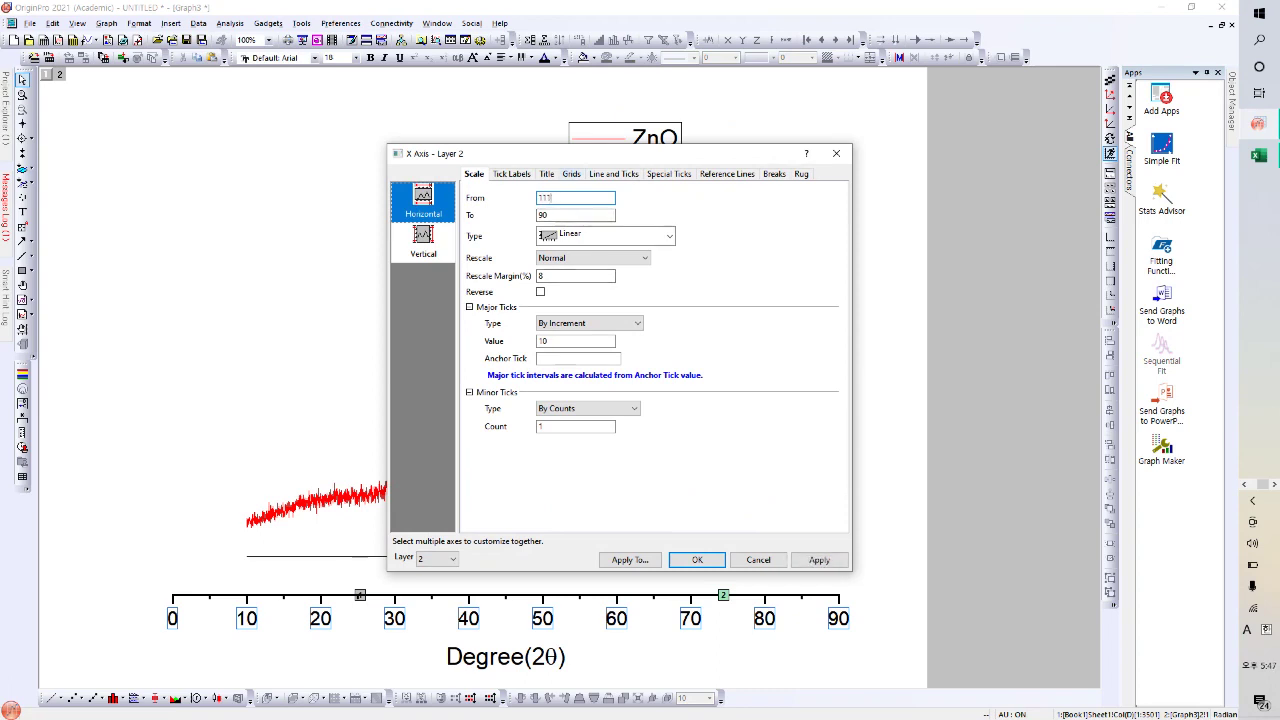
key(BackSpace)
key(BackSpace)
text(10)
key(Tab)
text(80)
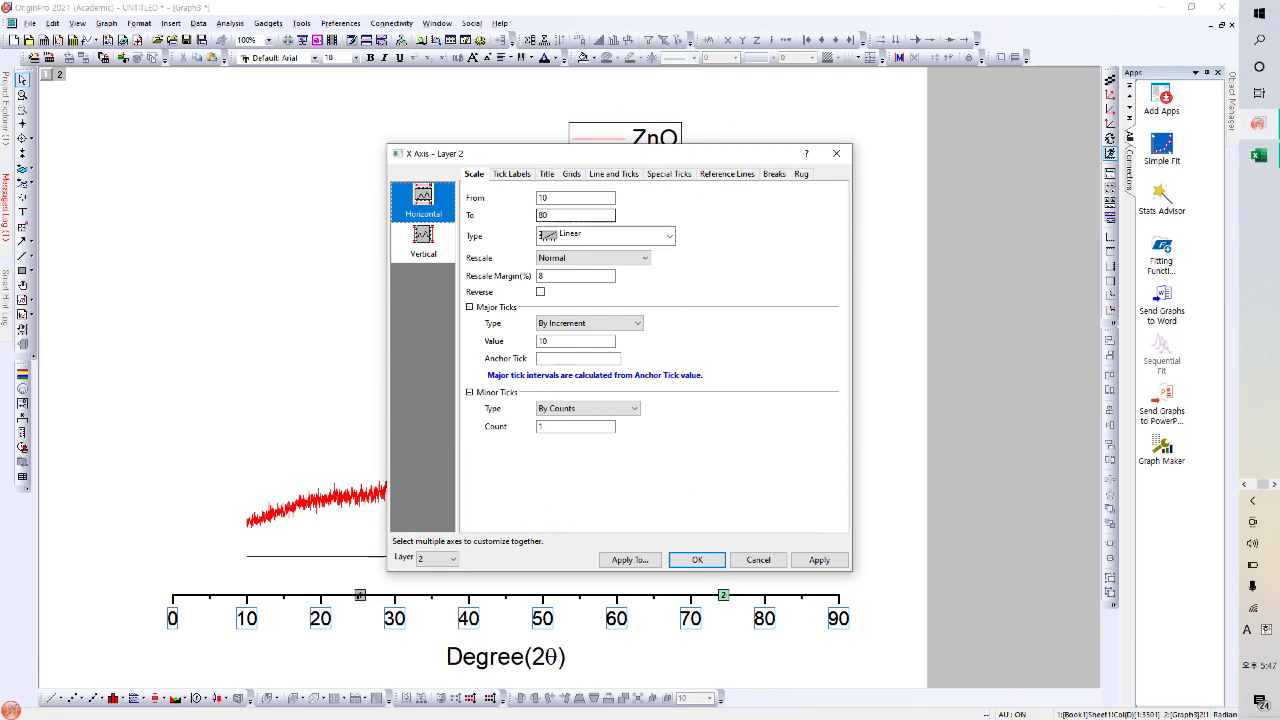
key(Return)
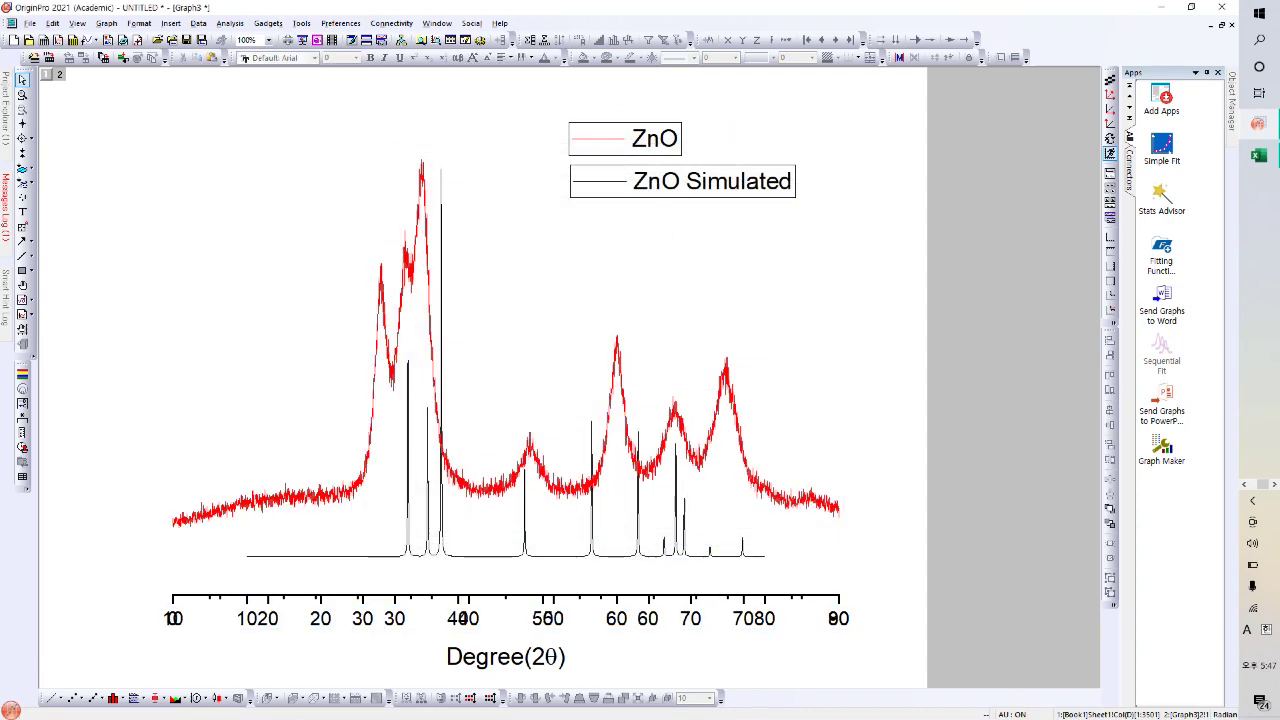
Set the X axis scale of layer 1, the simulated ZnO pattern, to run from 10 to 80.
click(680, 555)
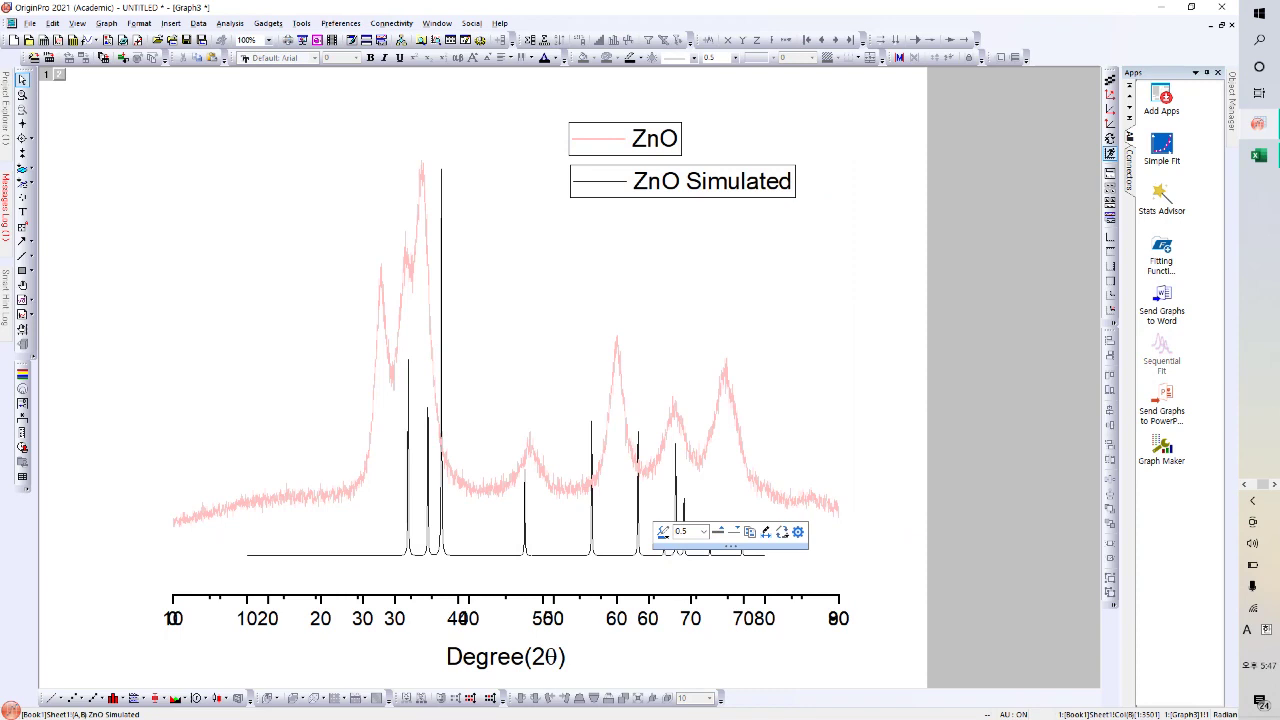
key(Escape)
click(690, 618)
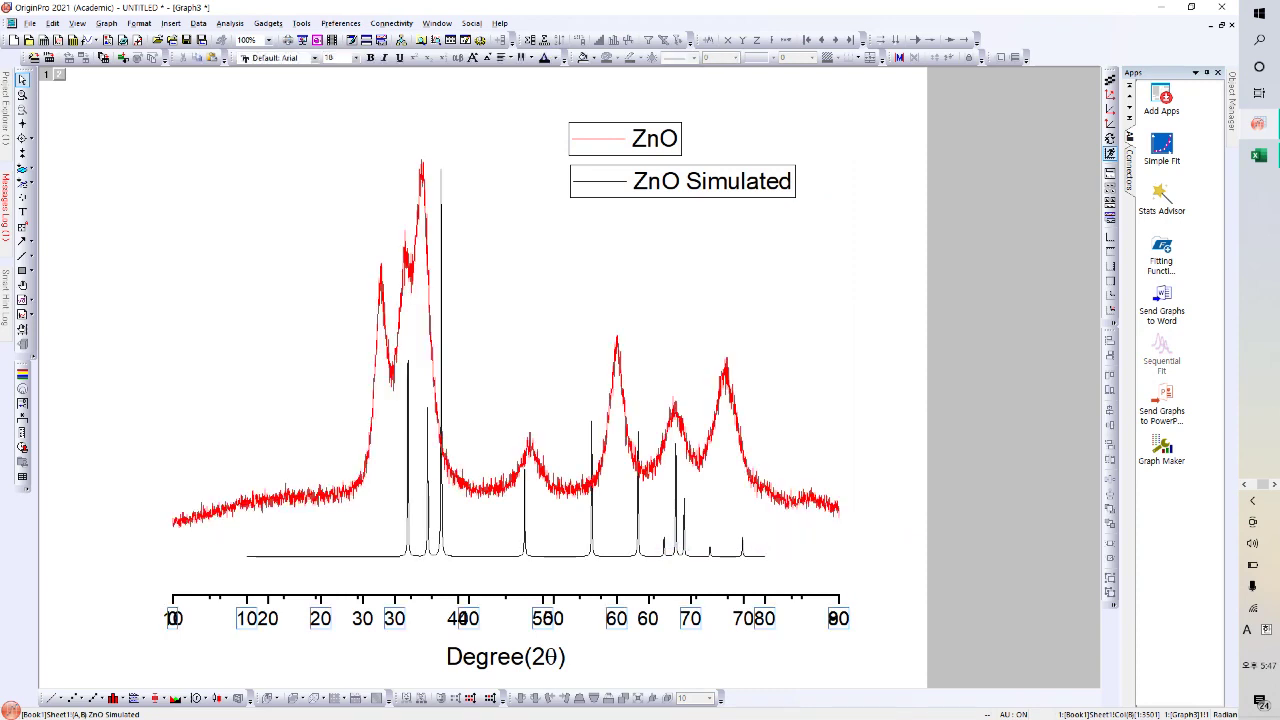
right_click(842, 372)
click(865, 672)
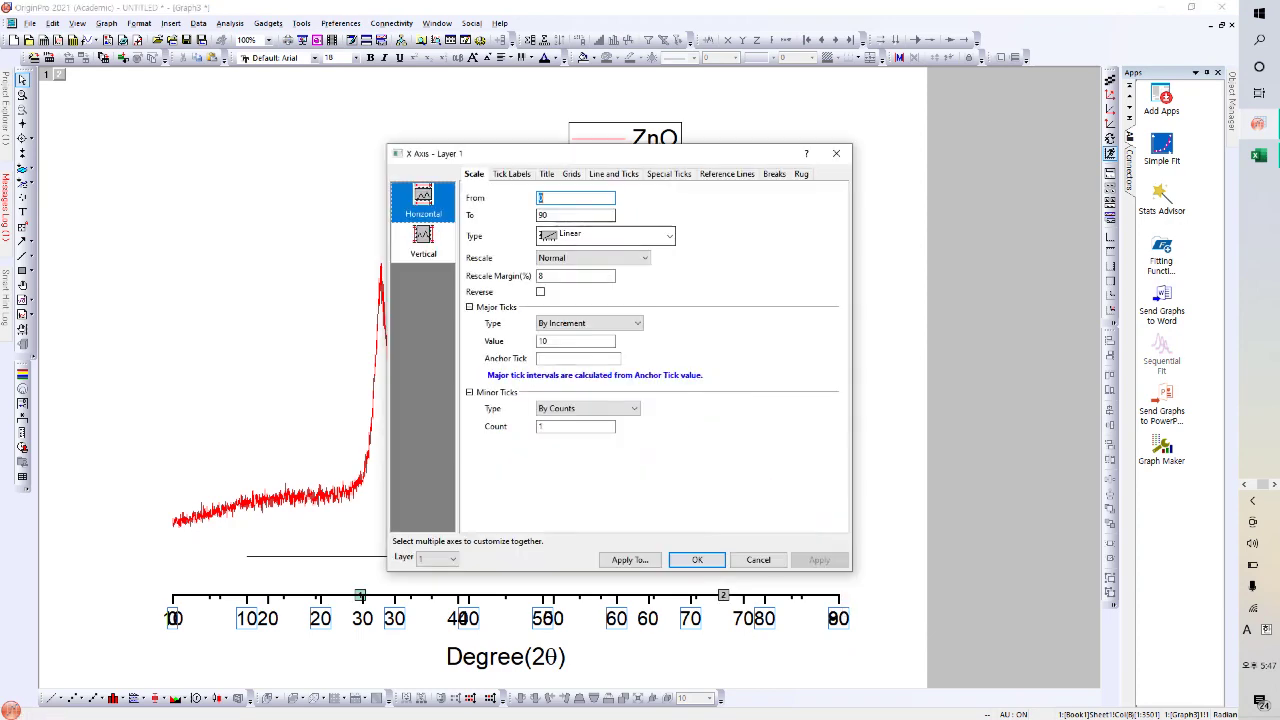
key(Tab)
text(80)
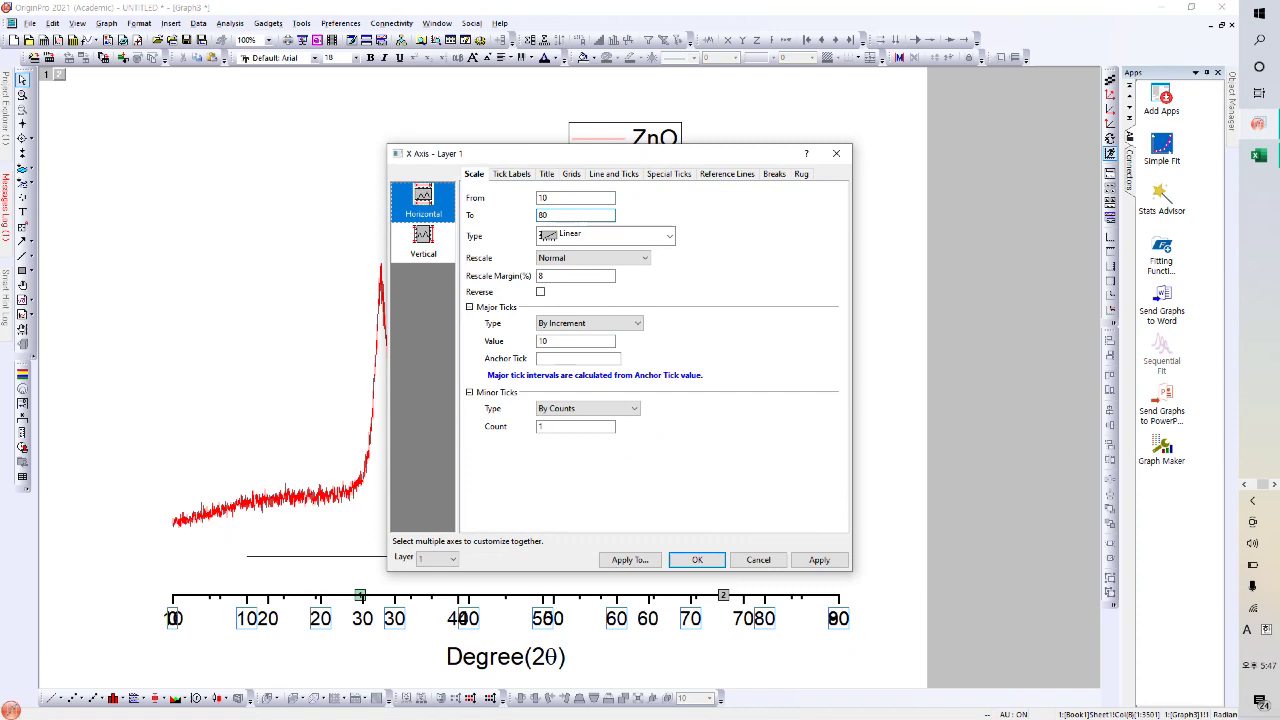
key(Return)
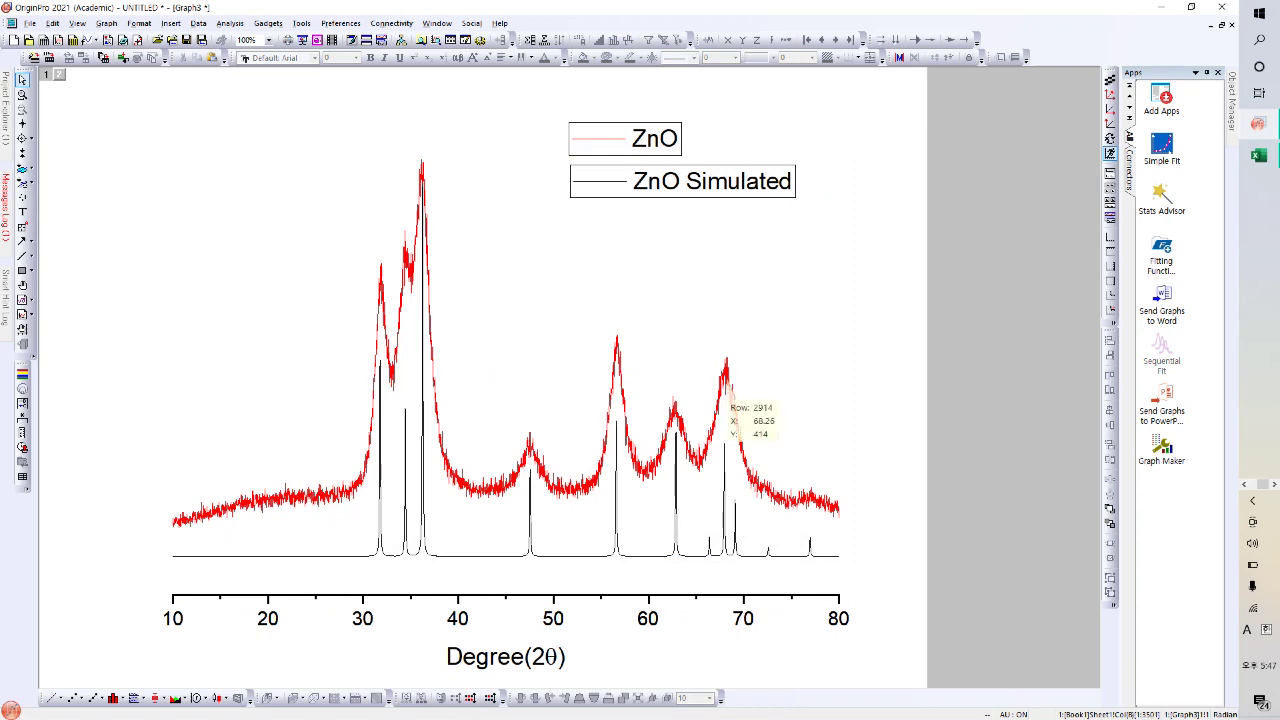
Set the line thickness of both the measured and the simulated ZnO patterns to 1.
click(727, 382)
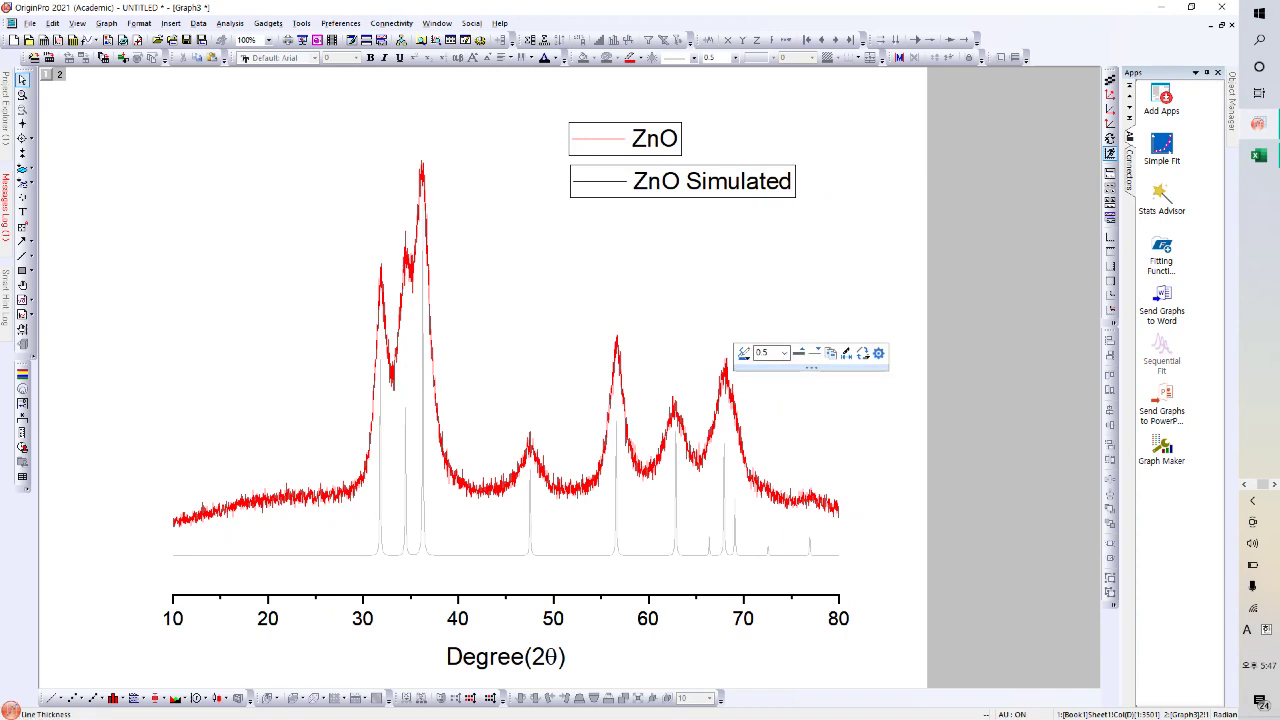
click(767, 353)
text(1)
key(Return)
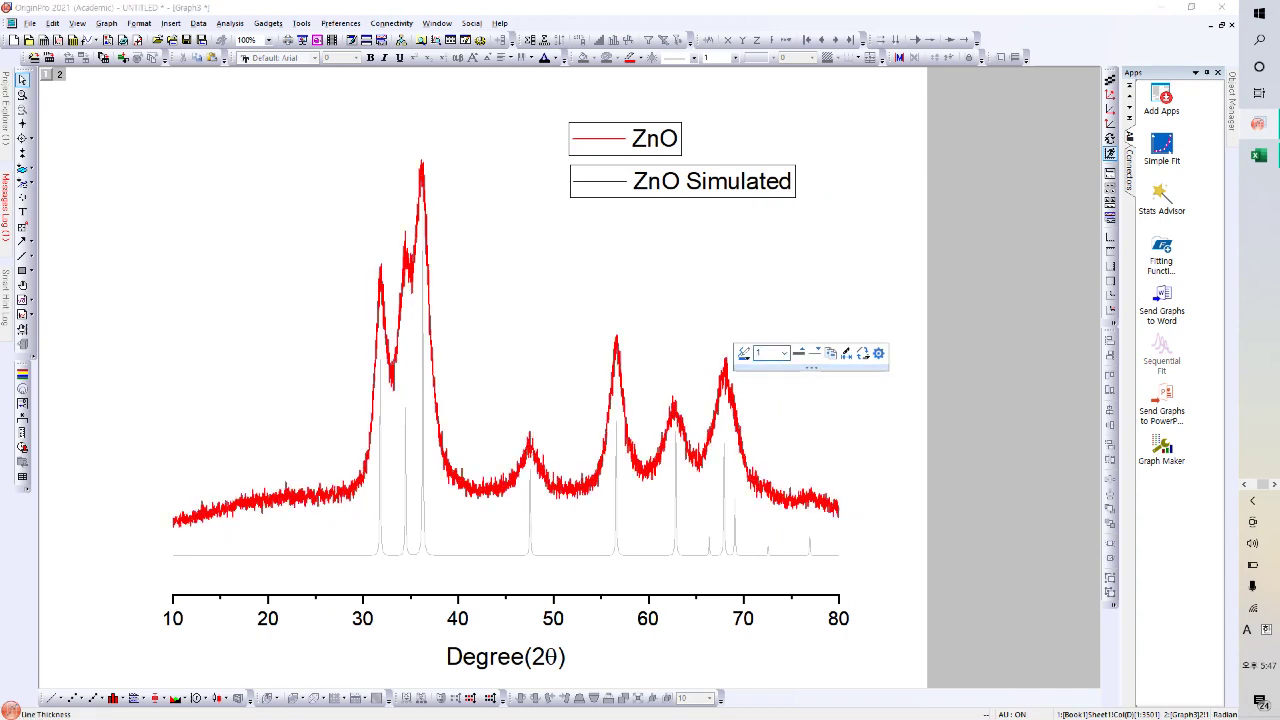
key(Escape)
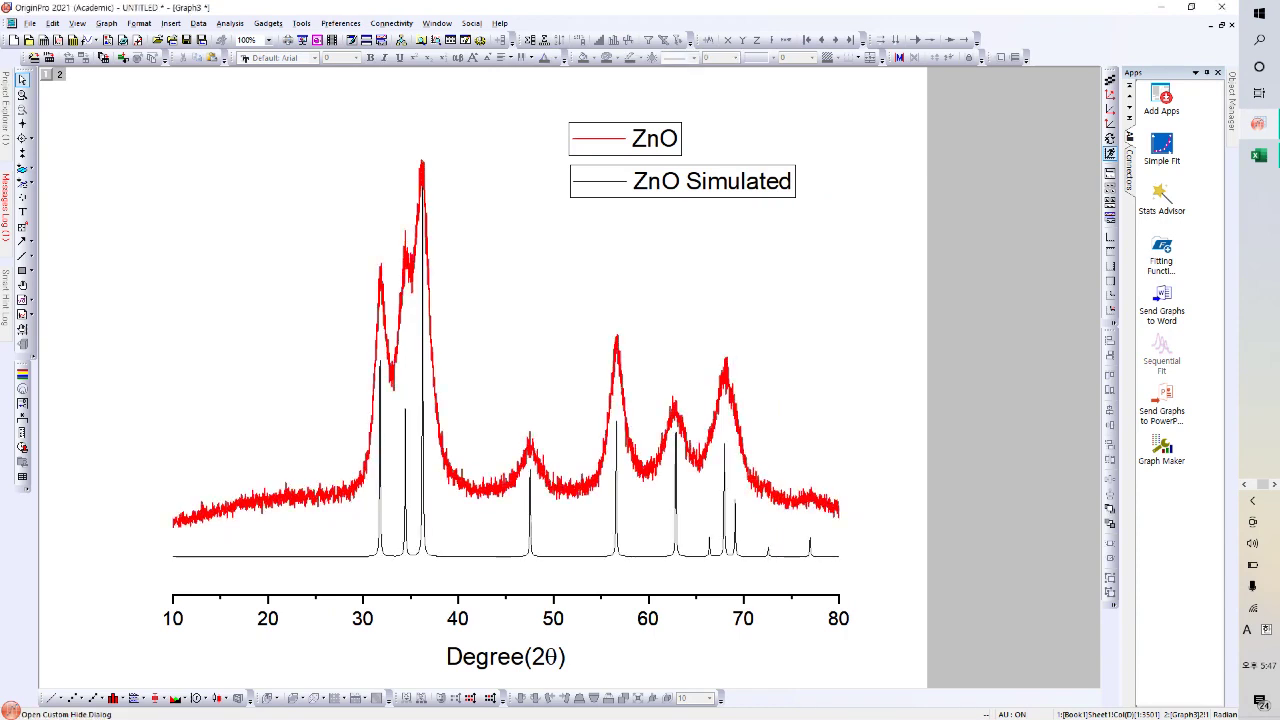
click(735, 512)
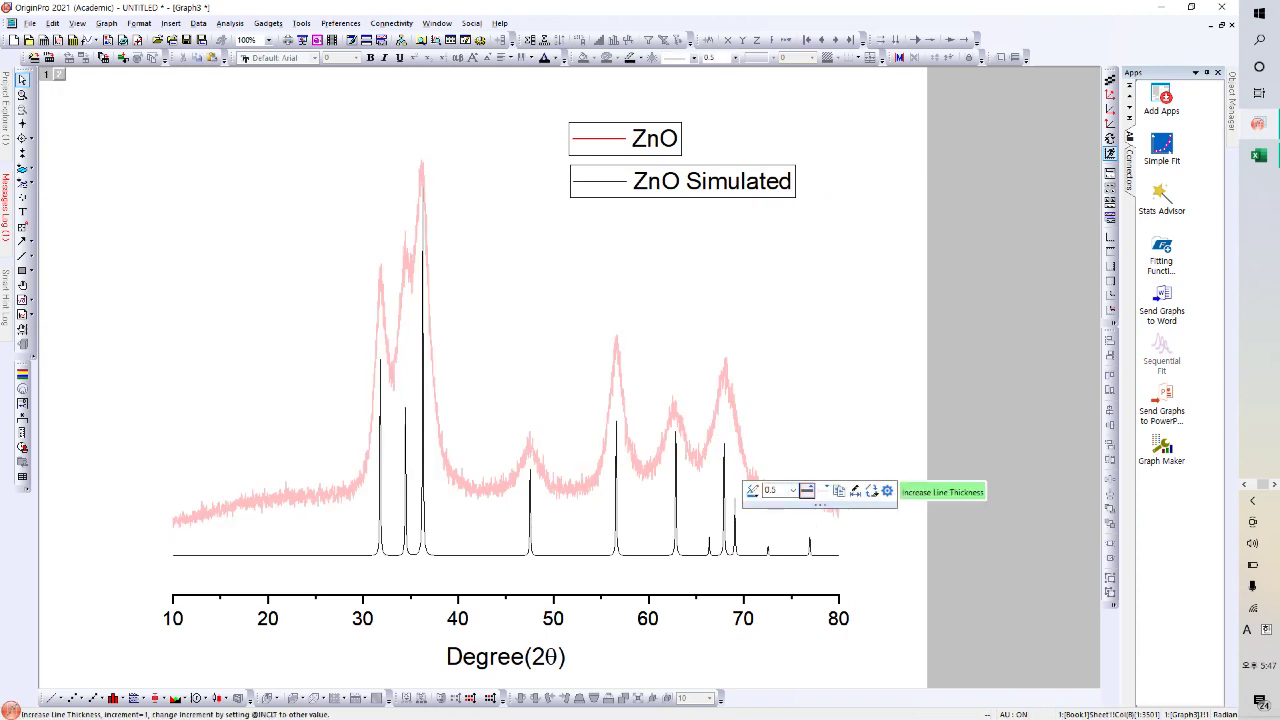
click(807, 490)
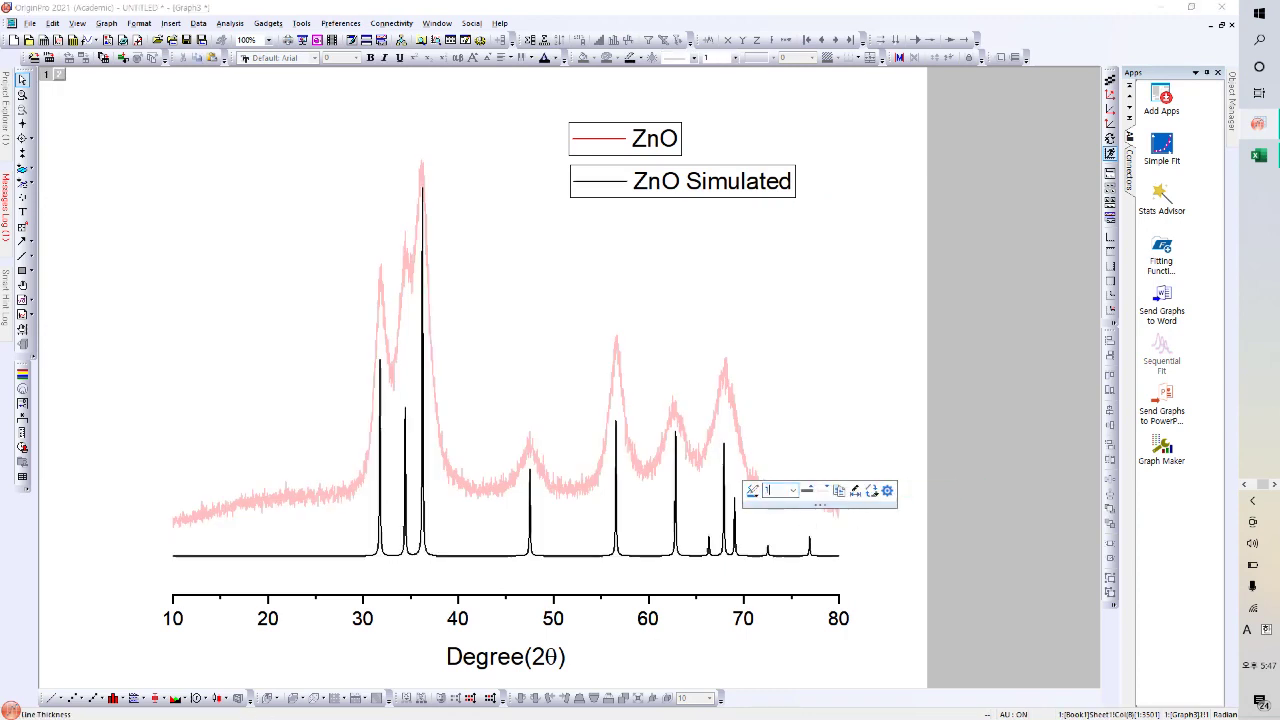
key(Escape)
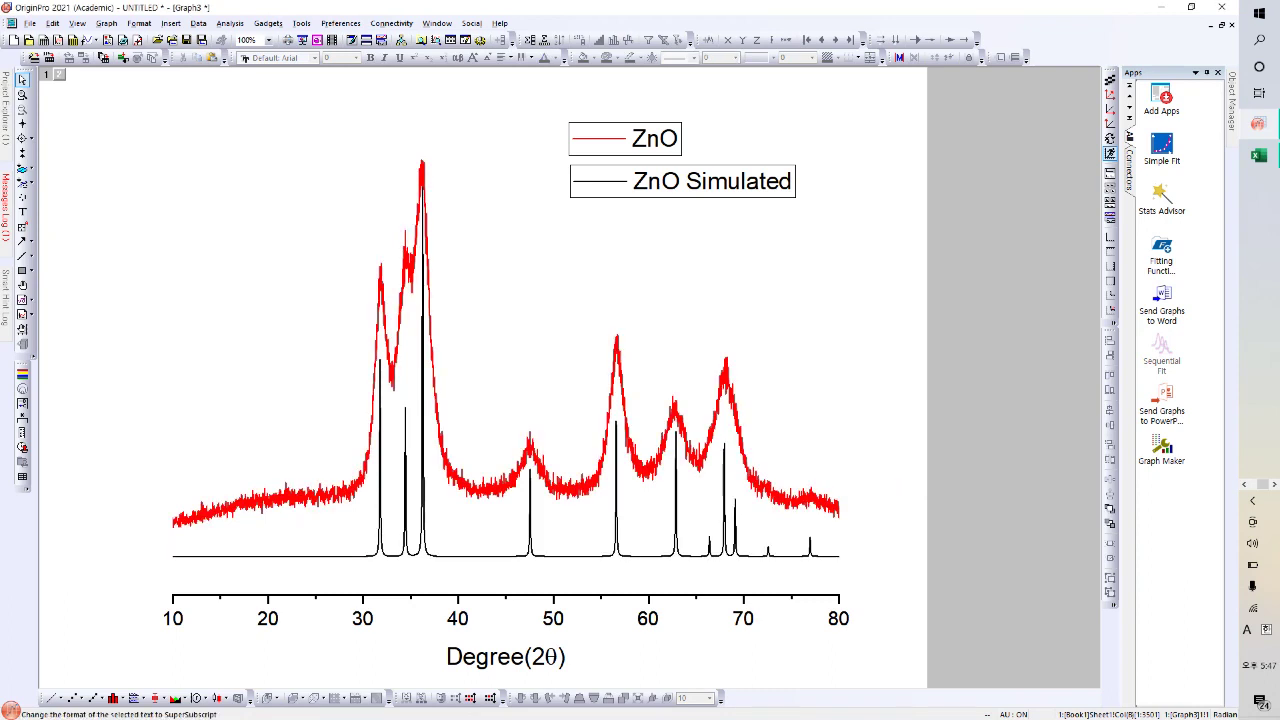
Attach the ZnO Simulated legend to its plot with Auto colour and font size 13, and place the label just below the curve's right end.
click(710, 182)
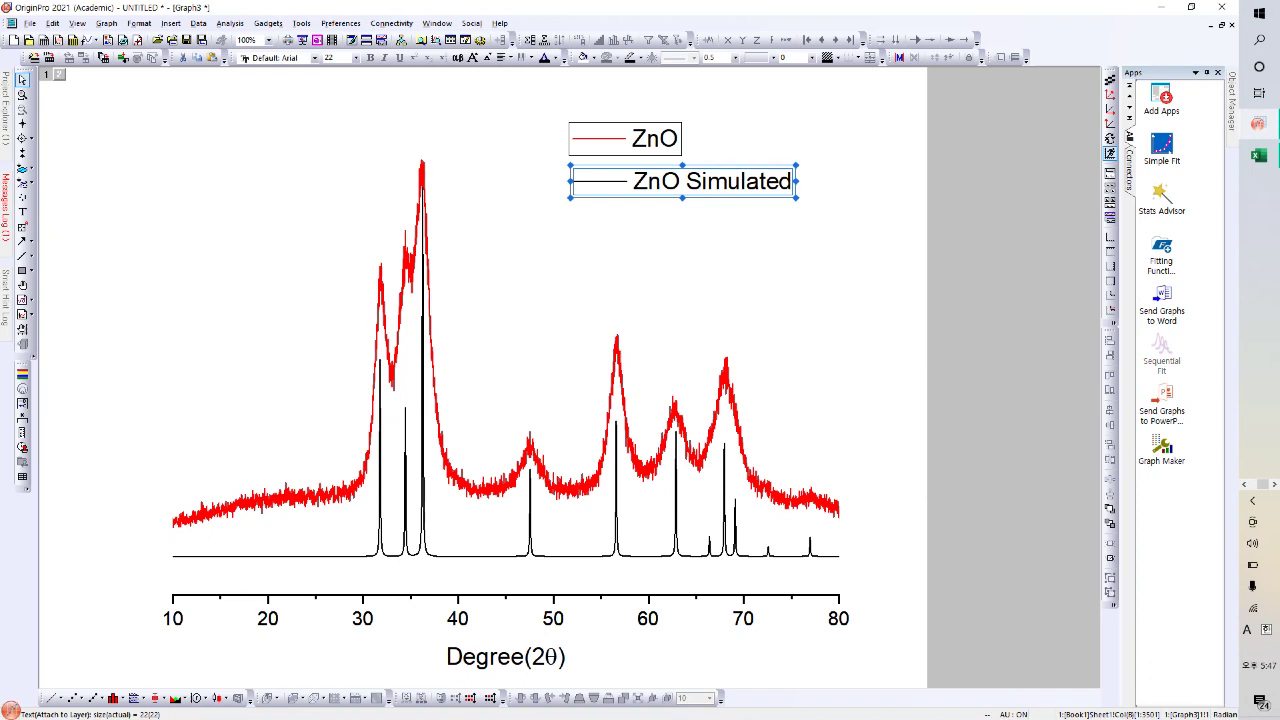
click(682, 184)
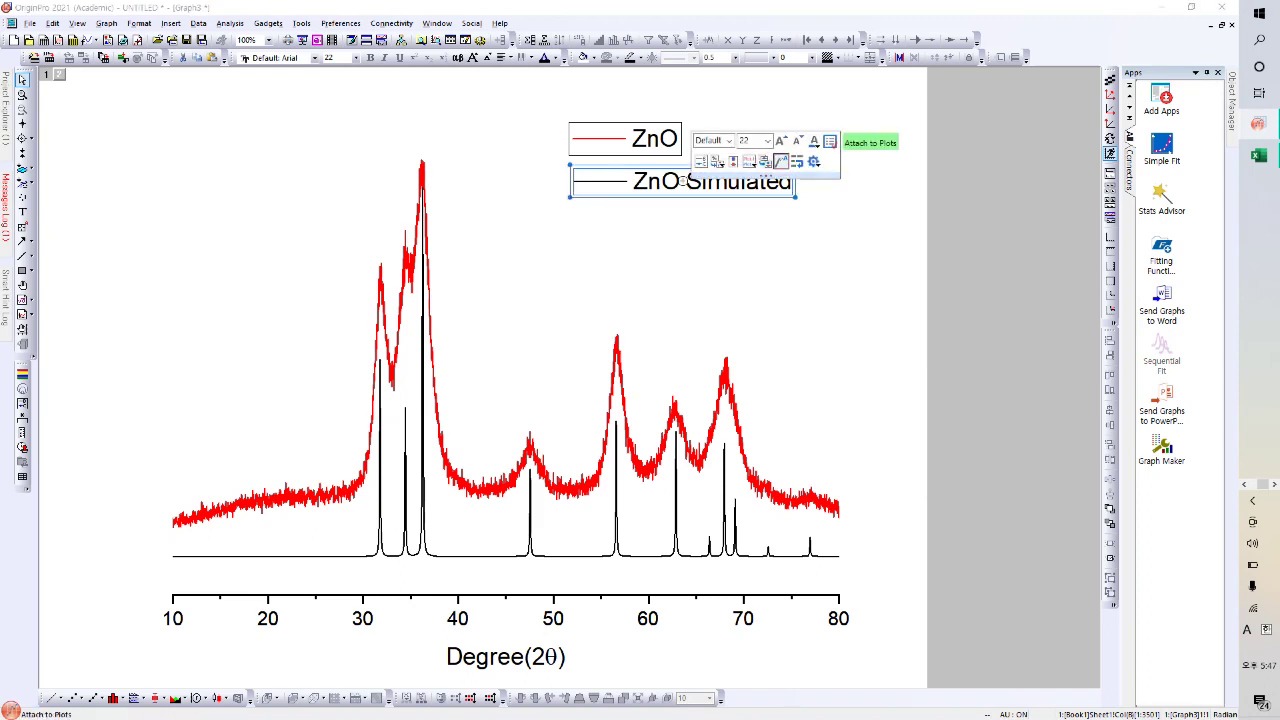
click(781, 161)
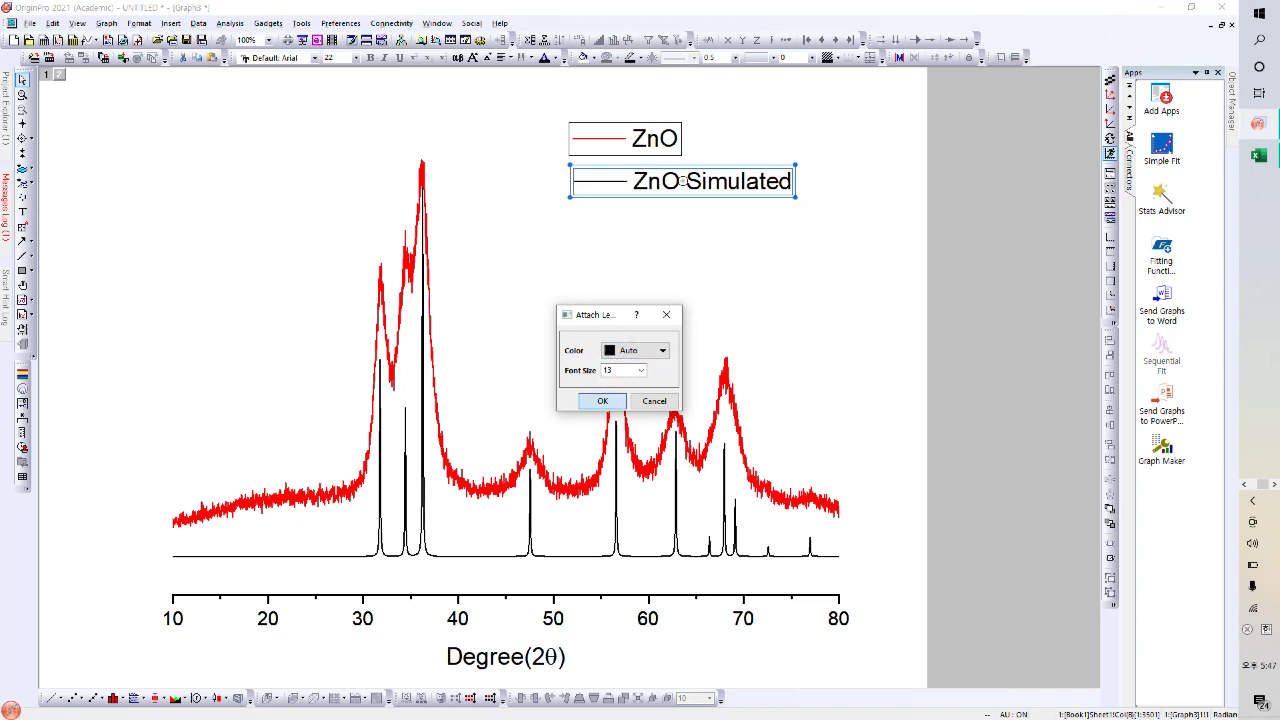
key(Return)
click(885, 556)
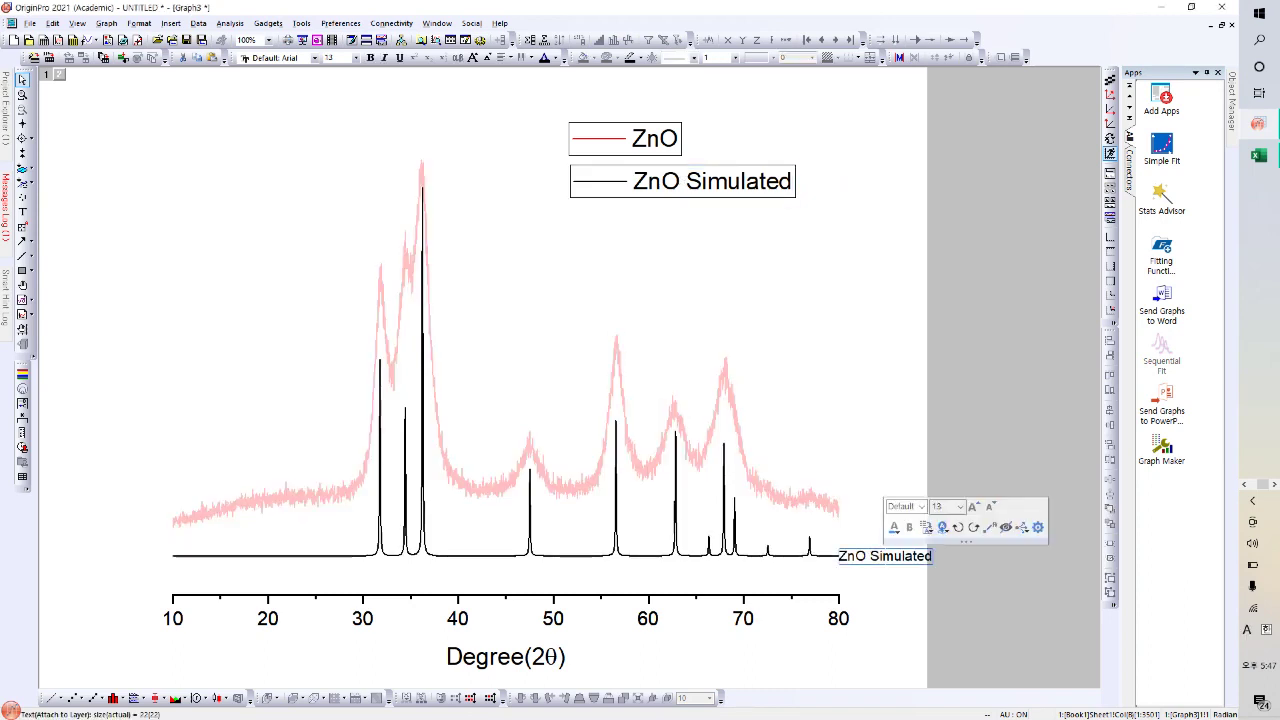
drag(885, 556, 790, 570)
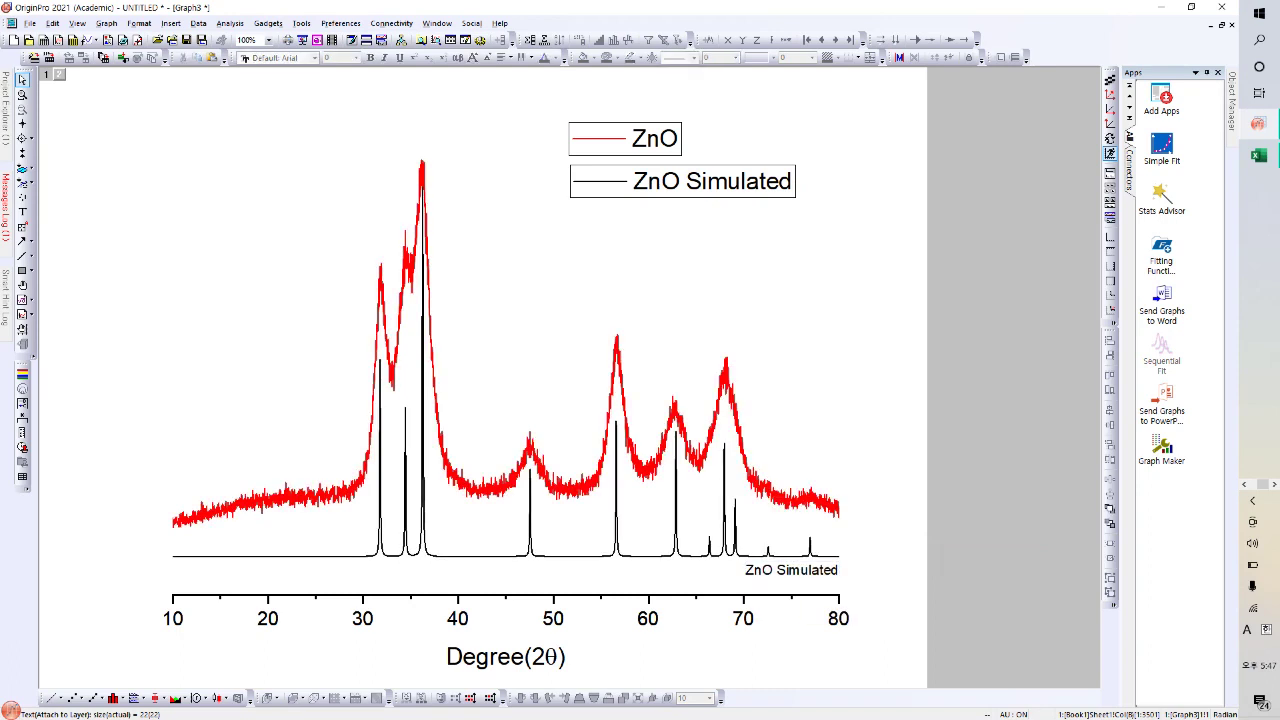
Attach the ZnO legend to its plot with Auto colour and font size 13, and place the label just above the red curve's right end.
click(625, 138)
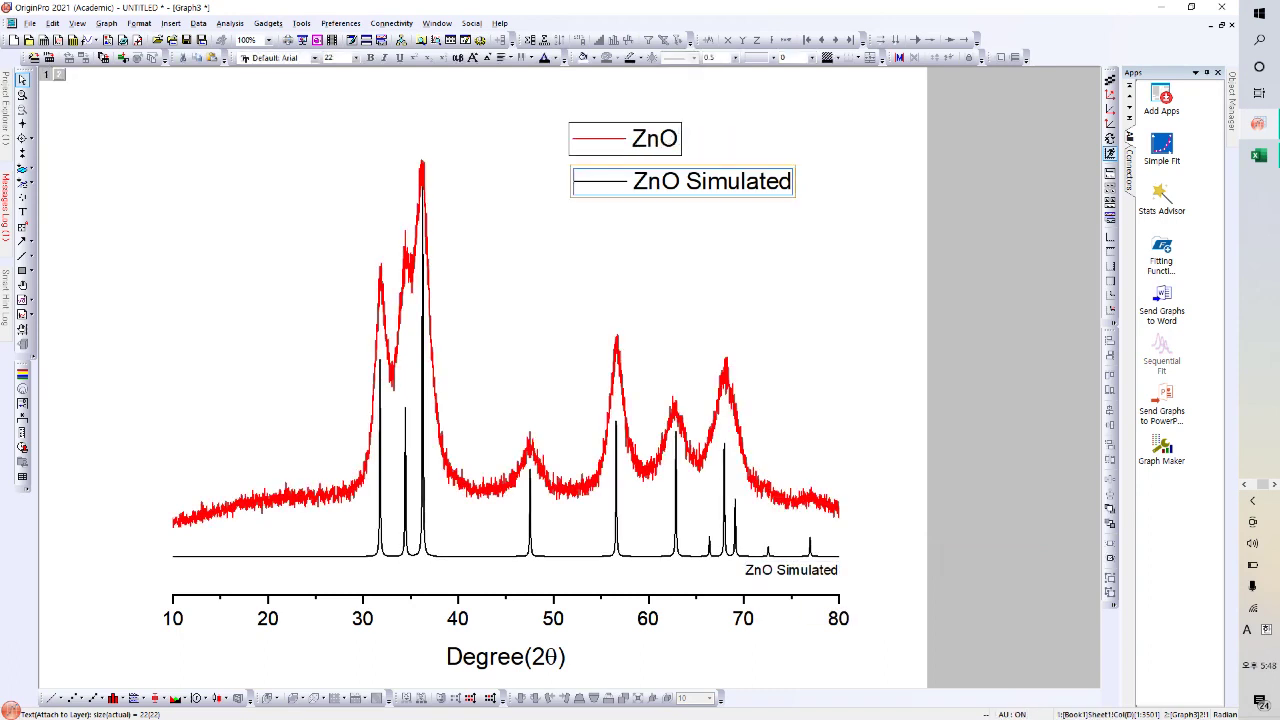
click(700, 181)
click(650, 138)
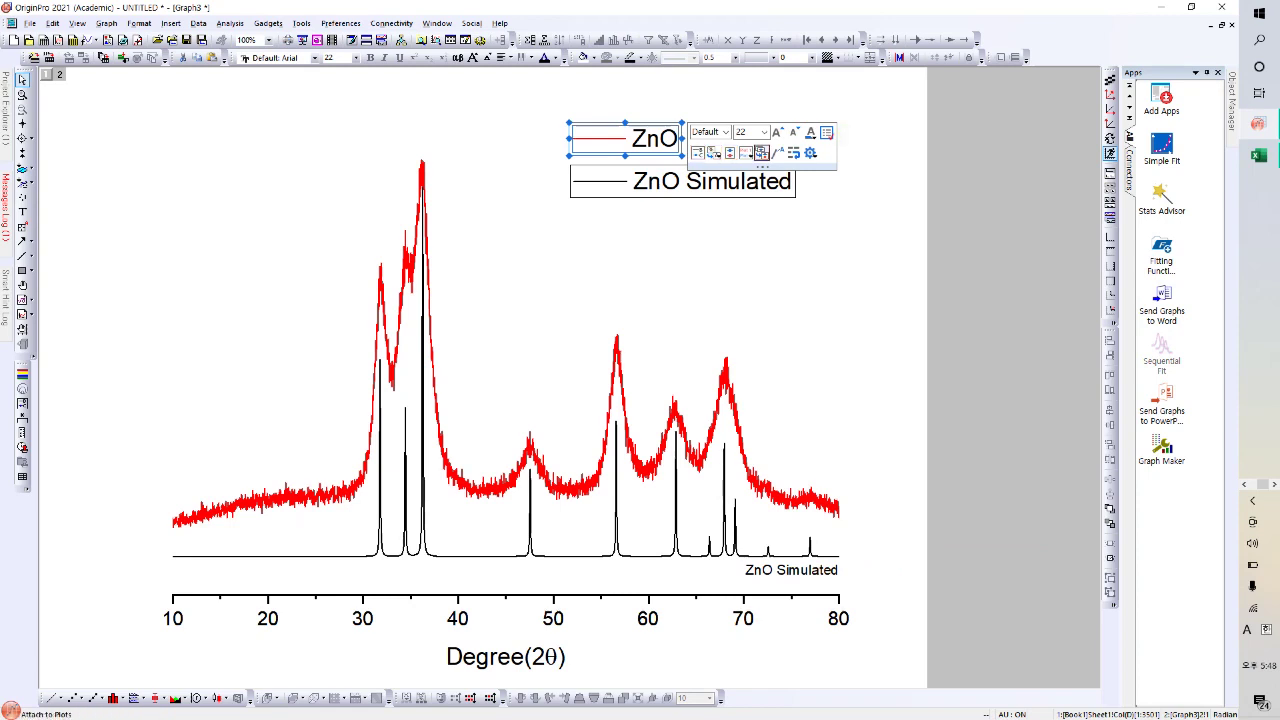
click(761, 152)
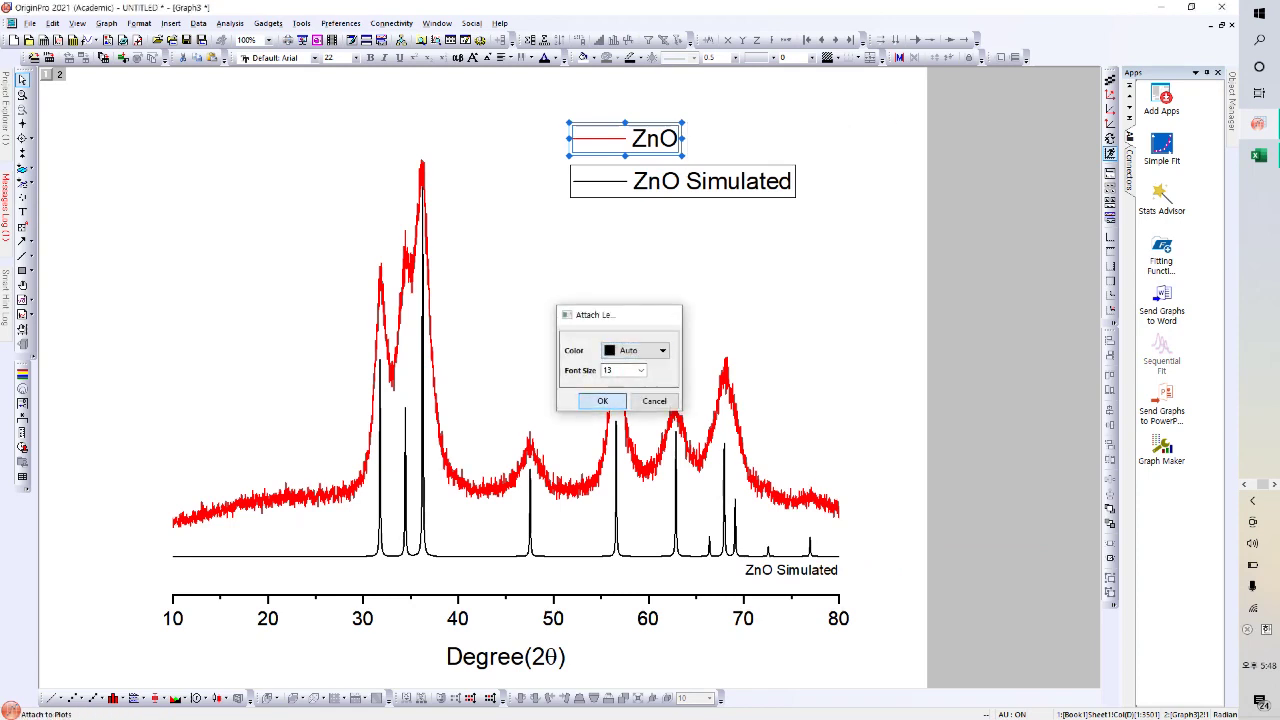
click(602, 400)
click(852, 508)
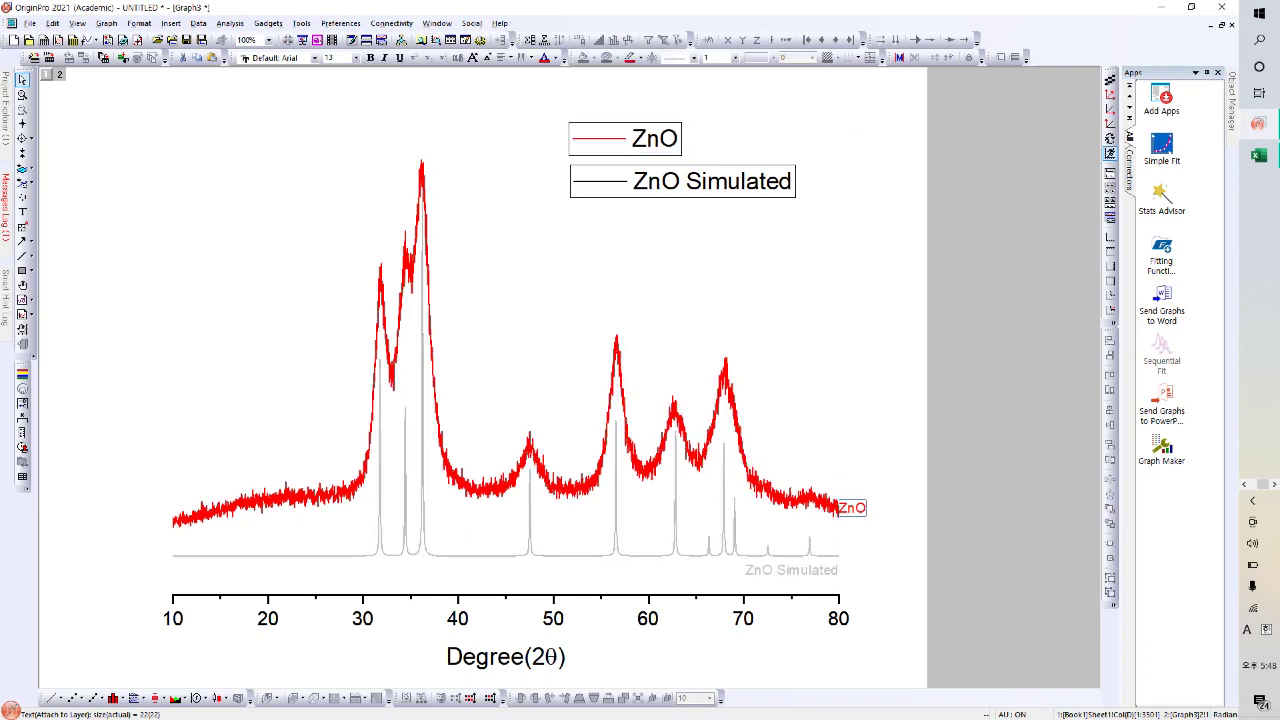
drag(852, 508, 807, 475)
key(Escape)
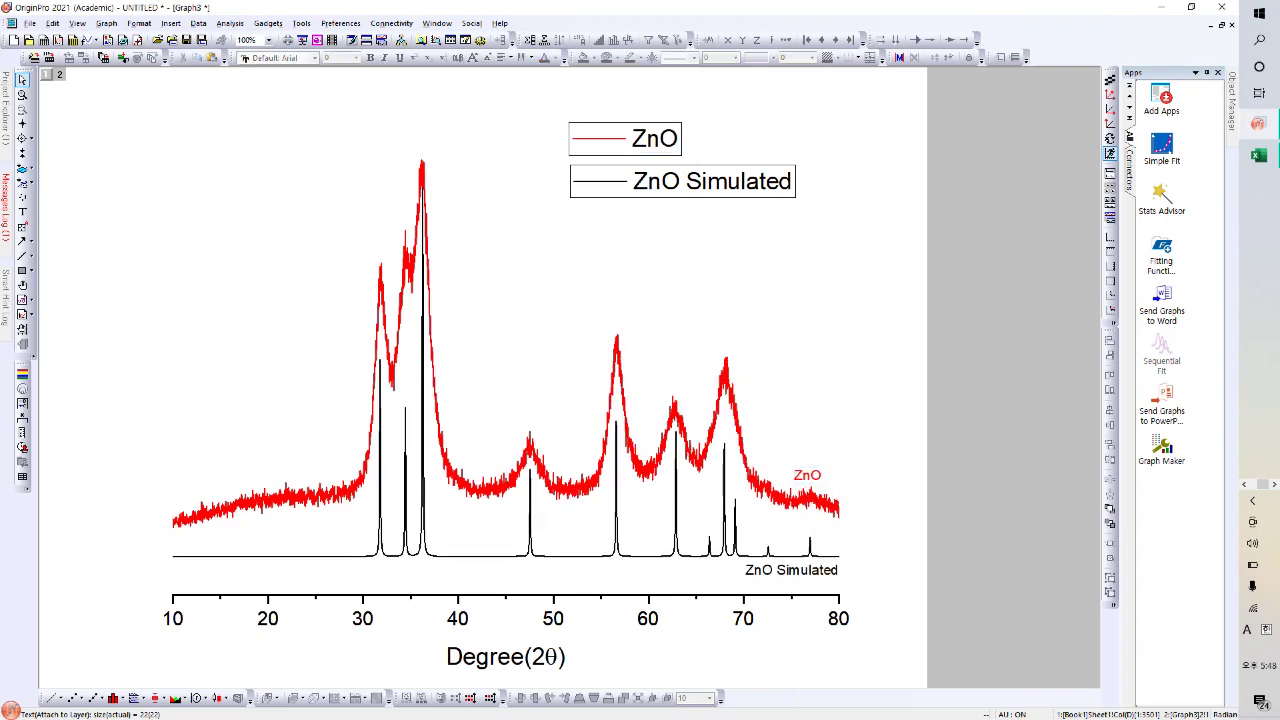
Delete the boxed ZnO Simulated and ZnO legends from the merged graph, keeping the labels beside the curves.
click(712, 181)
key(Delete)
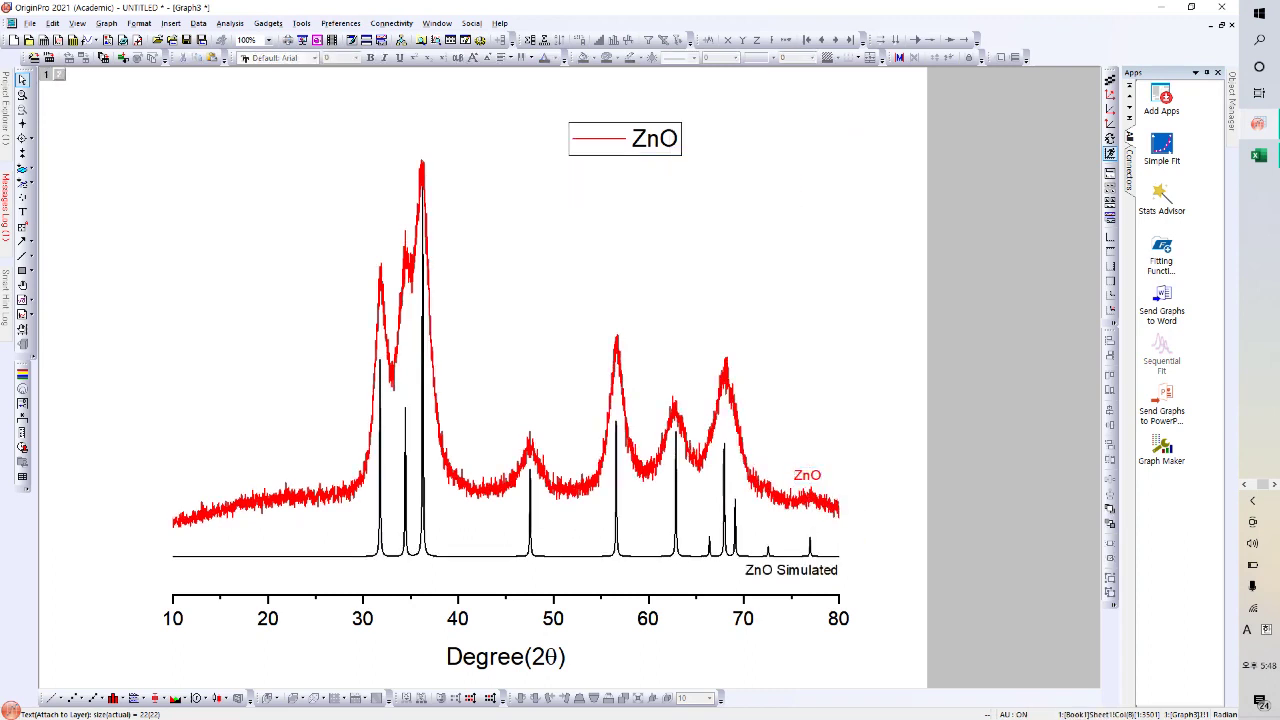
click(640, 138)
click(655, 138)
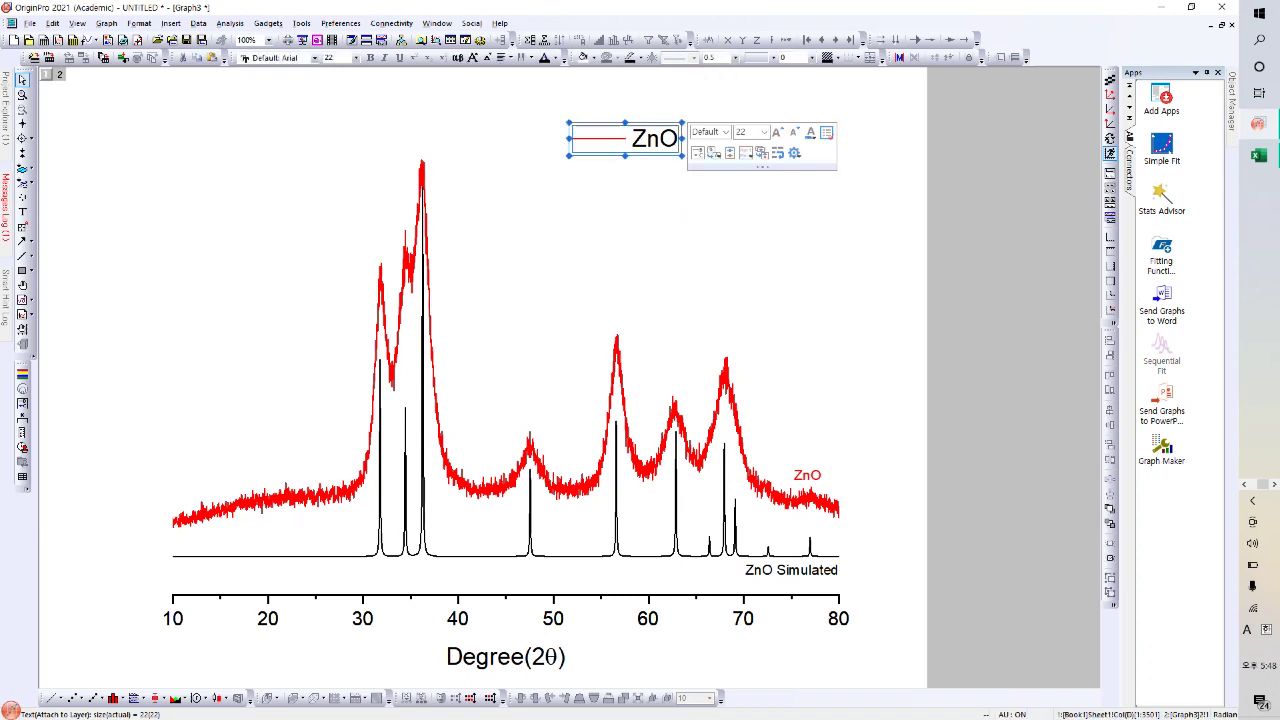
key(Delete)
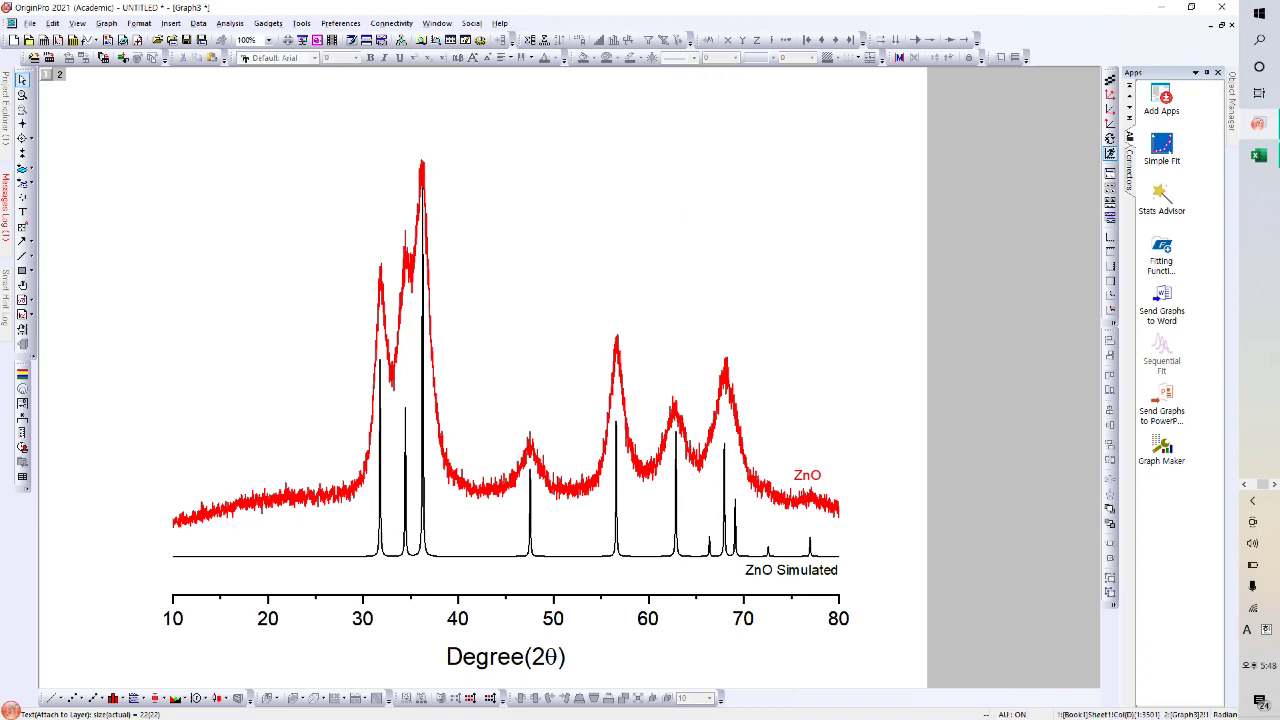